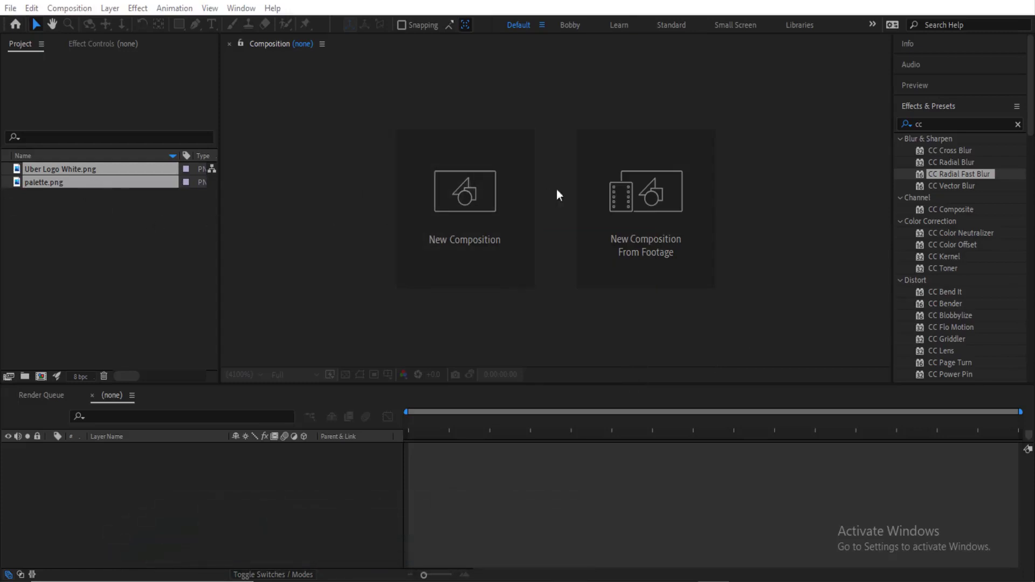
# Create a new 1920 × 1080 composition named Main Comp at 30 fps with a 5-second duration
pyautogui.click(458, 202)
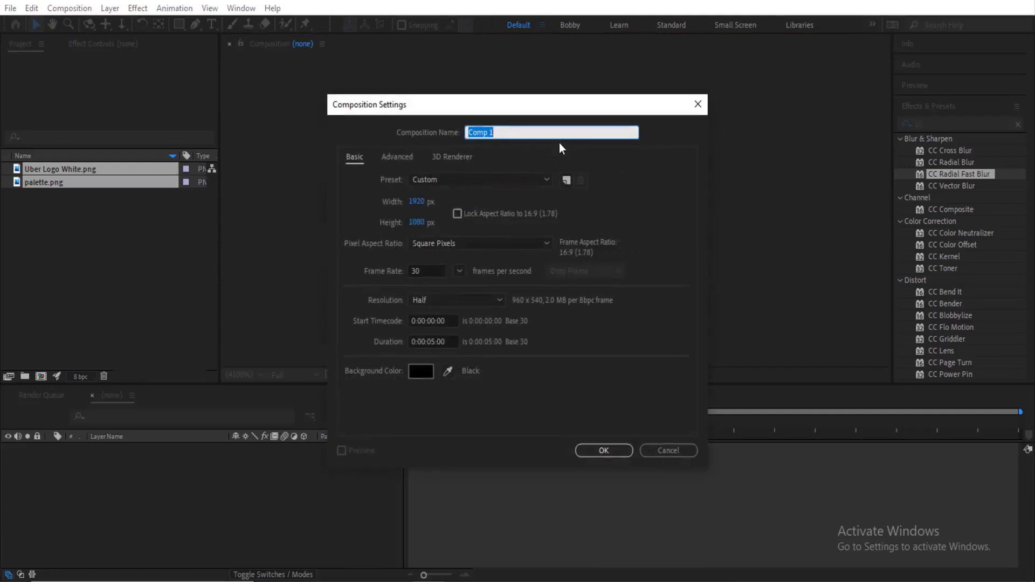
pyautogui.write('Main Comp')
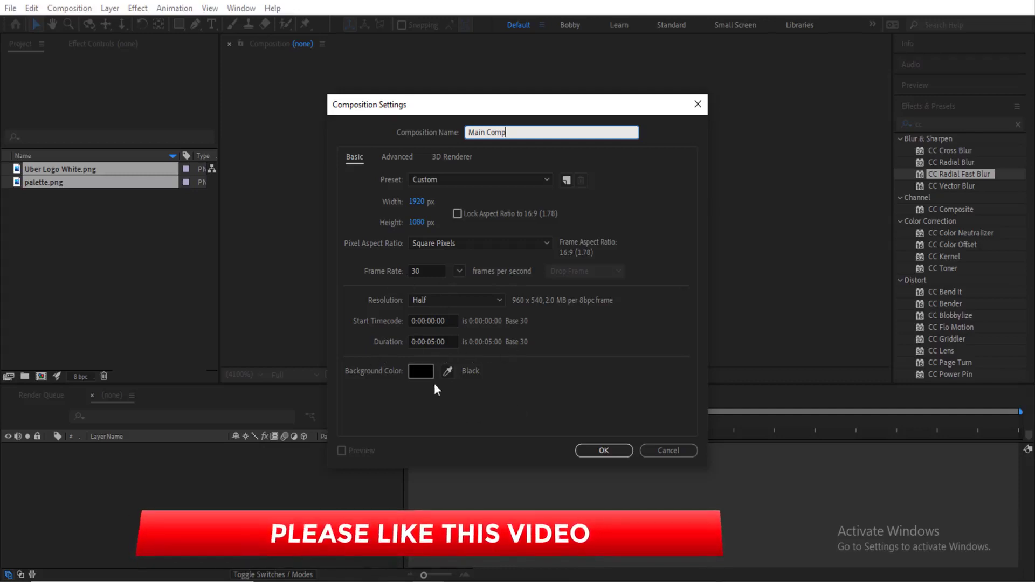
pyautogui.click(609, 452)
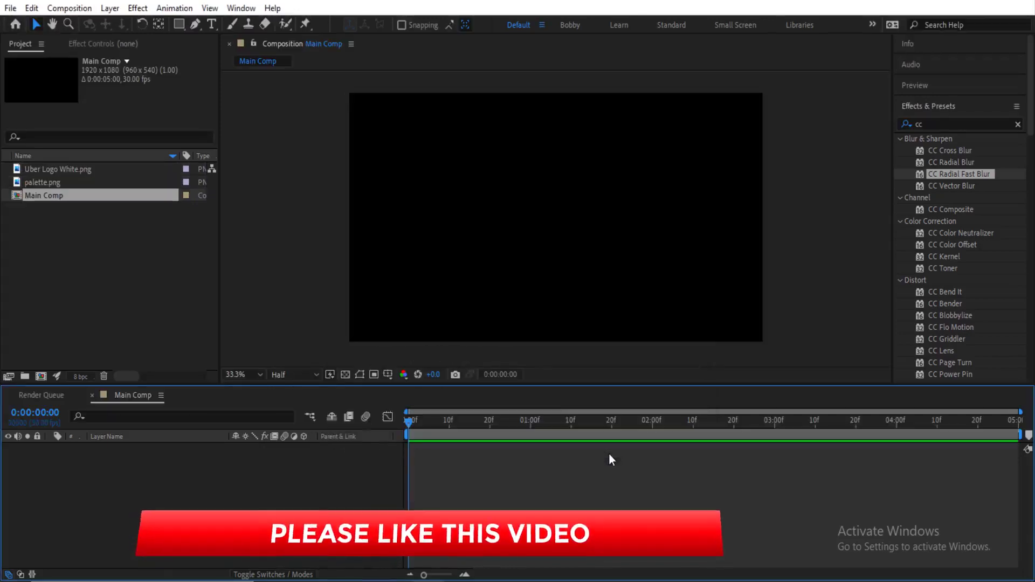
# Add Uber Logo White.png to Main Comp and scale it down proportionally to fit well inside the frame
pyautogui.click(93, 170)
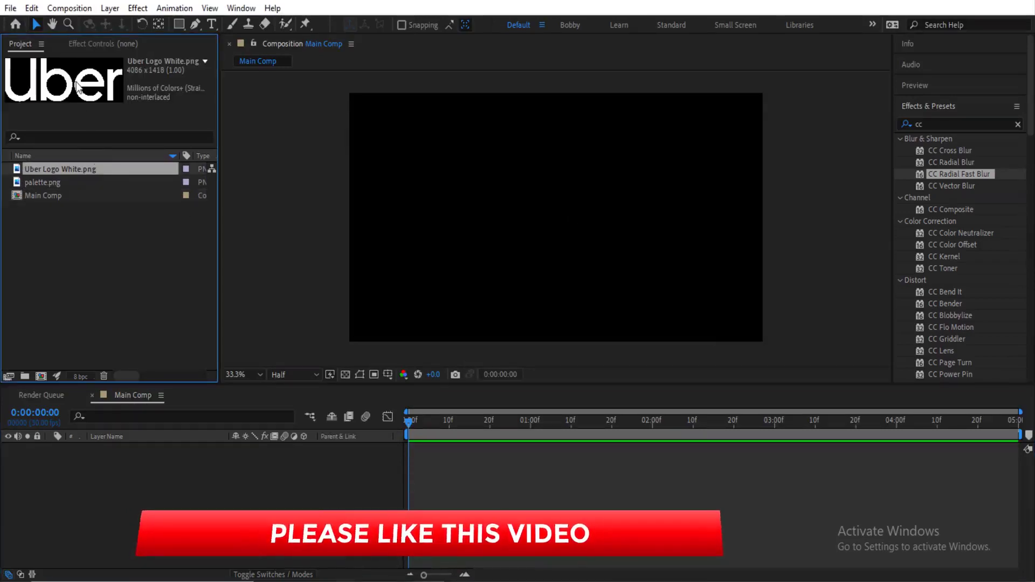
pyautogui.click(76, 186)
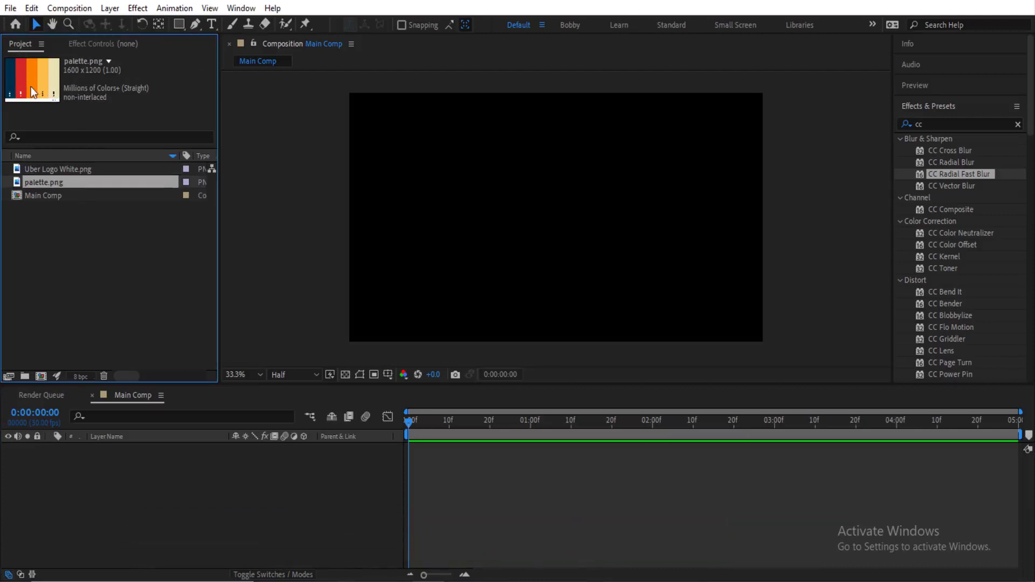
pyautogui.moveTo(98, 172); pyautogui.dragTo(472, 204)
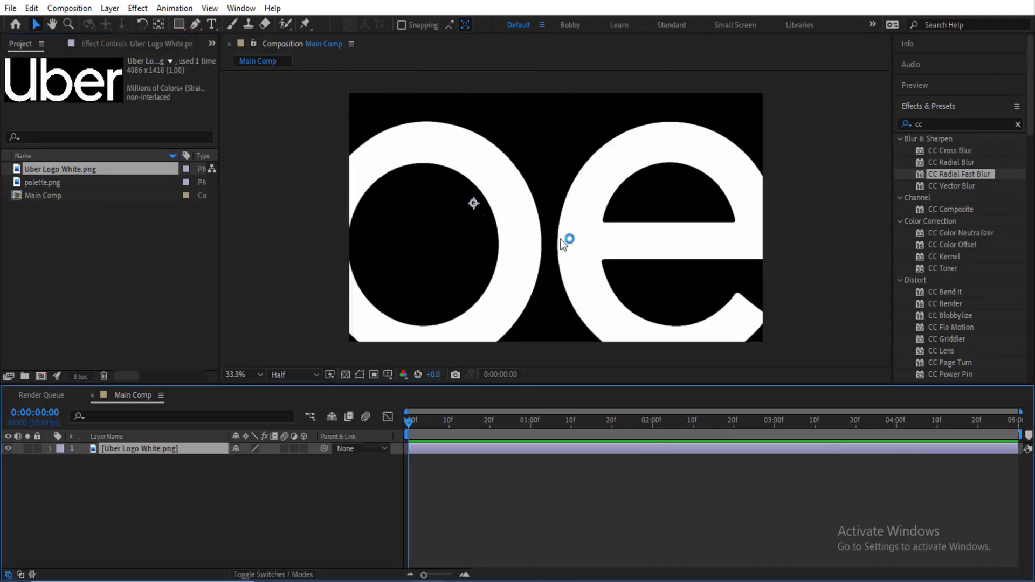
pyautogui.scroll(-5, 582, 237)
pyautogui.scroll(5, 601, 237)
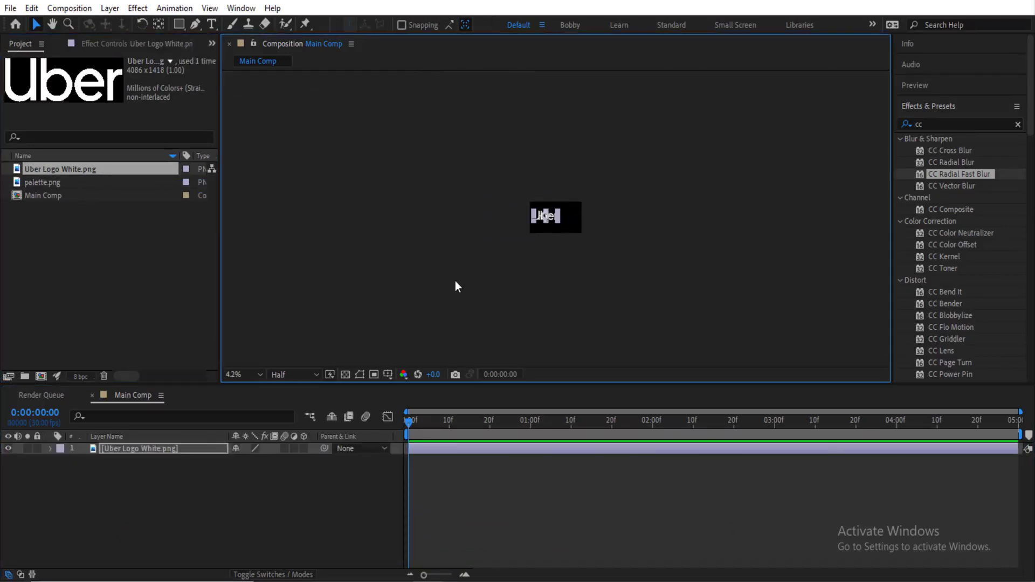
pyautogui.hotkey('shift', '/')
pyautogui.moveTo(561, 191); pyautogui.dragTo(644, 182)
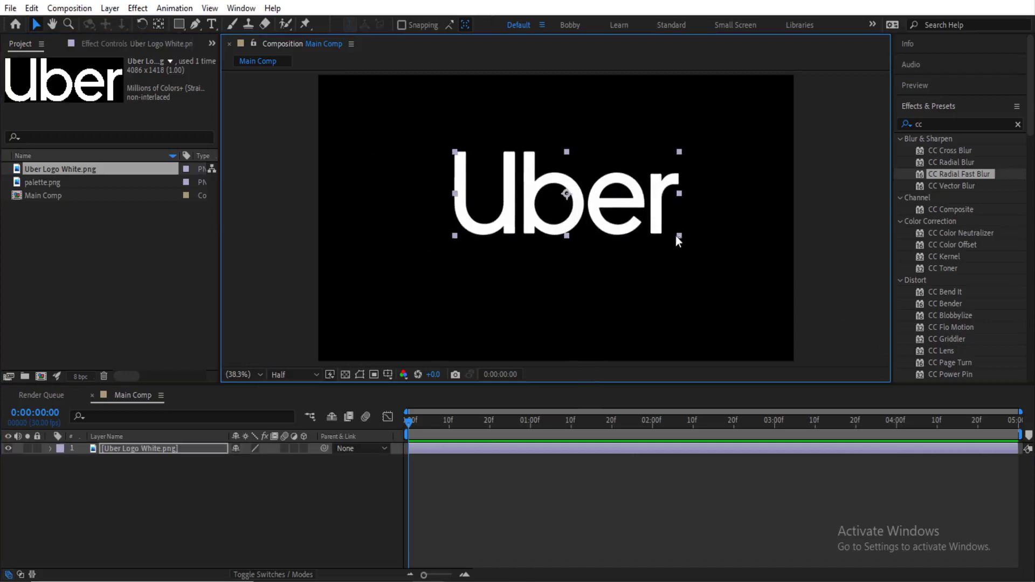
pyautogui.moveTo(675, 235); pyautogui.dragTo(660, 231)
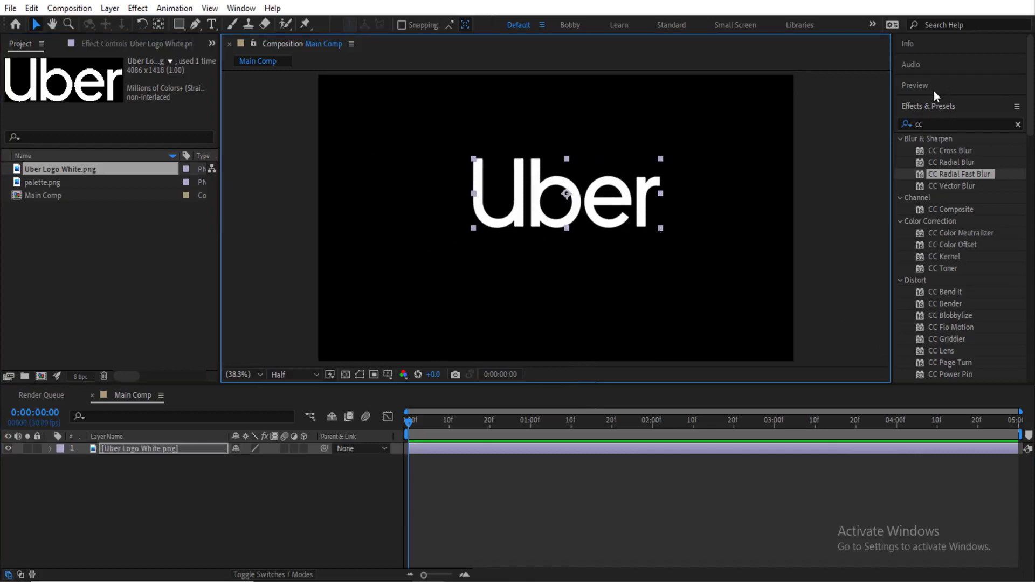
# Centre the logo layer horizontally and vertically in the composition
pyautogui.click(954, 103)
pyautogui.click(943, 127)
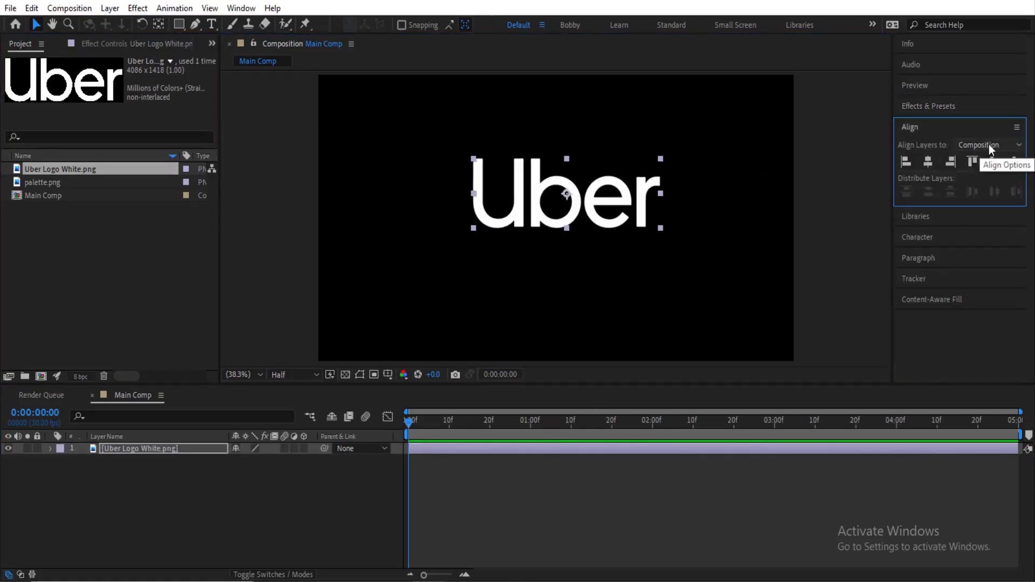
pyautogui.click(929, 162)
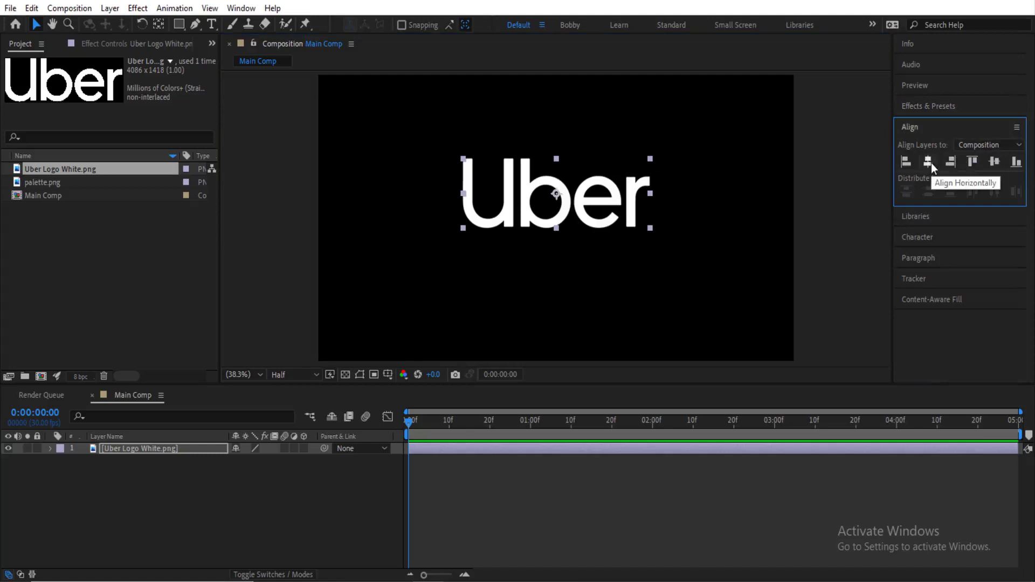
pyautogui.click(998, 167)
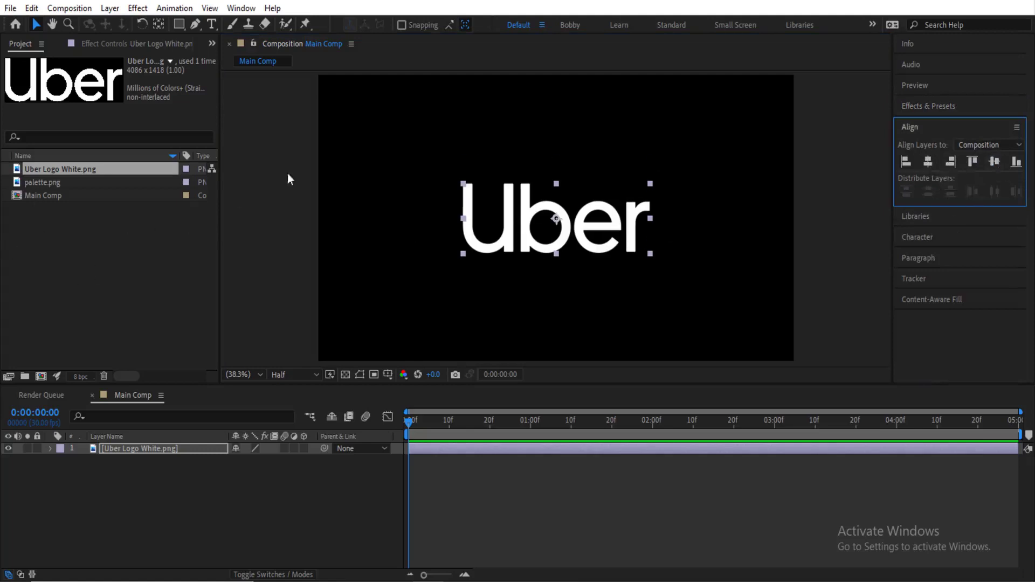
# Add palette.png to the composition, squash it into a short, narrower strip and place it along the frame's bottom edge, right of centre
pyautogui.moveTo(69, 181); pyautogui.dragTo(561, 234)
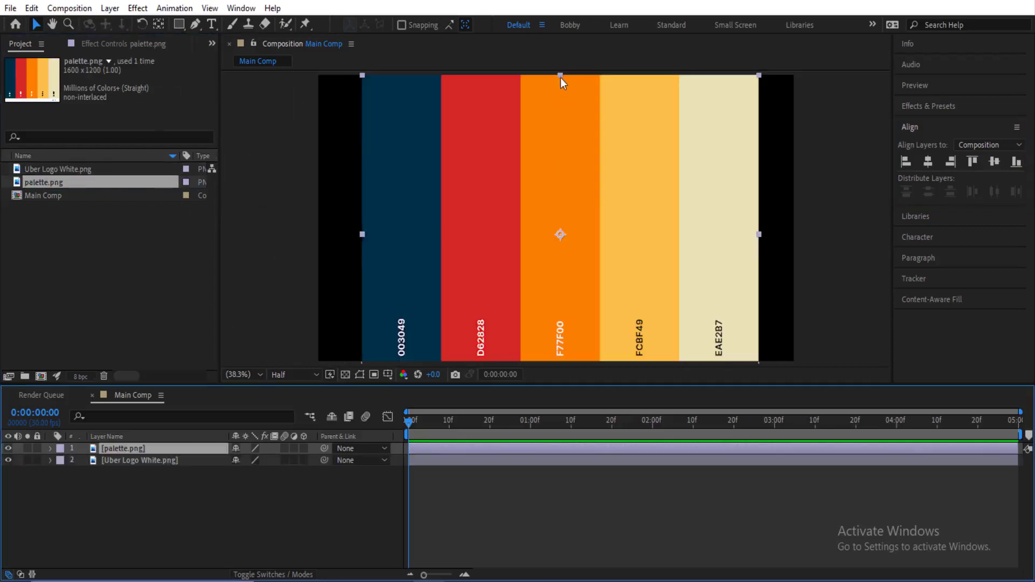
pyautogui.moveTo(561, 76); pyautogui.dragTo(563, 214)
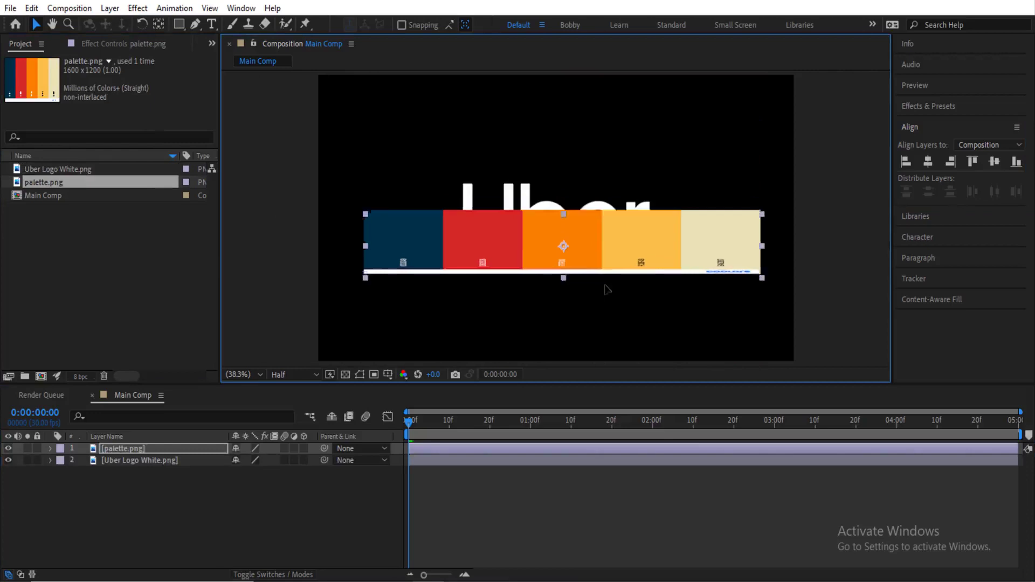
pyautogui.moveTo(606, 289); pyautogui.dragTo(605, 347)
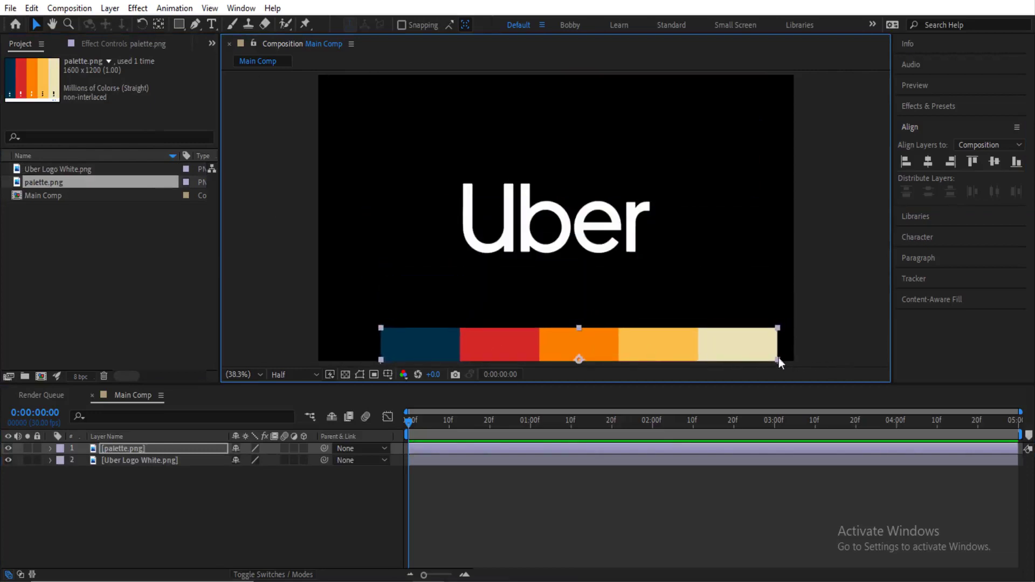
pyautogui.moveTo(776, 359); pyautogui.dragTo(703, 359)
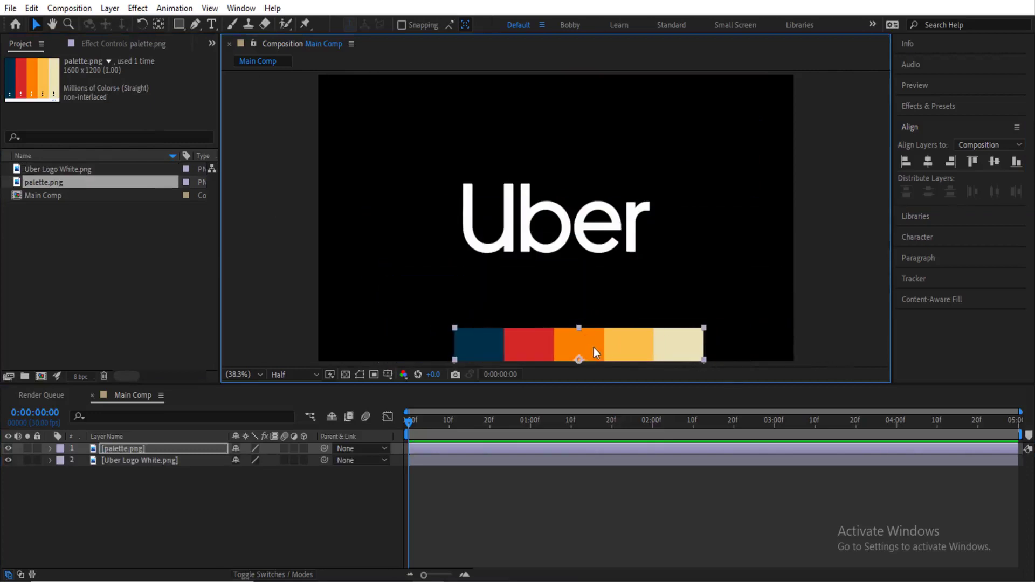
pyautogui.moveTo(594, 352); pyautogui.dragTo(639, 352)
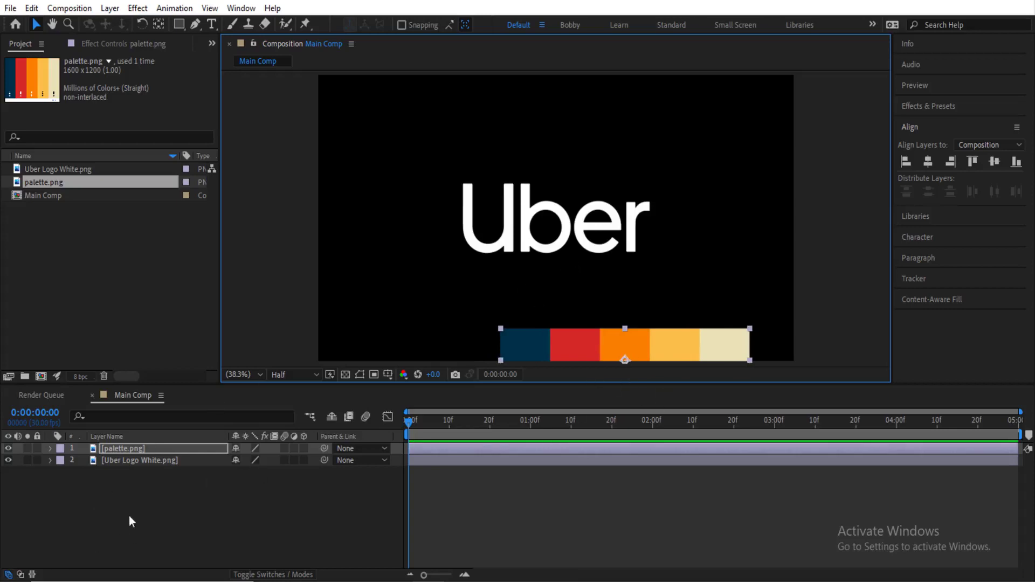
pyautogui.click(144, 489)
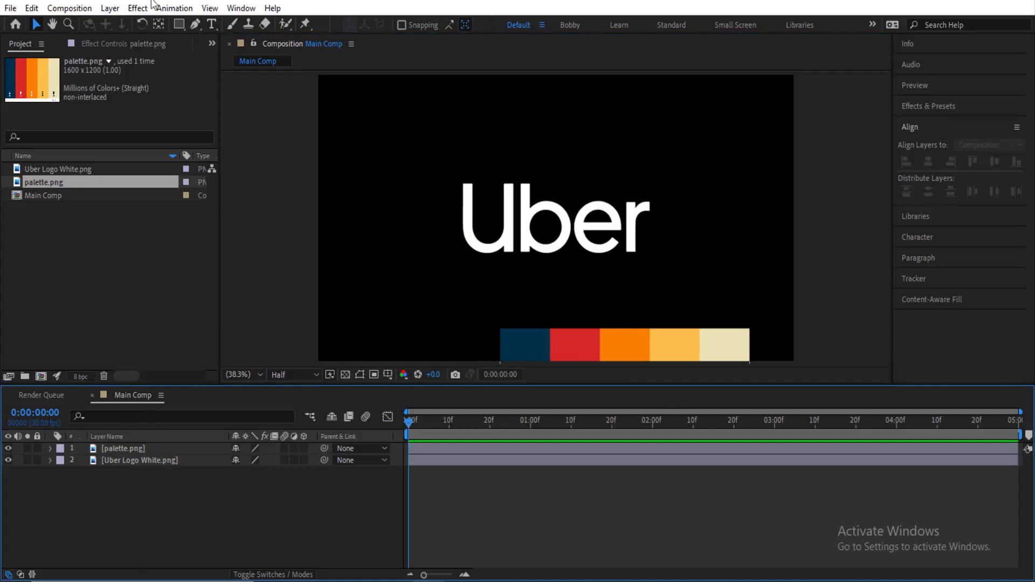
# Create a text layer below the logo reading "Move the way you want."
pyautogui.click(212, 26)
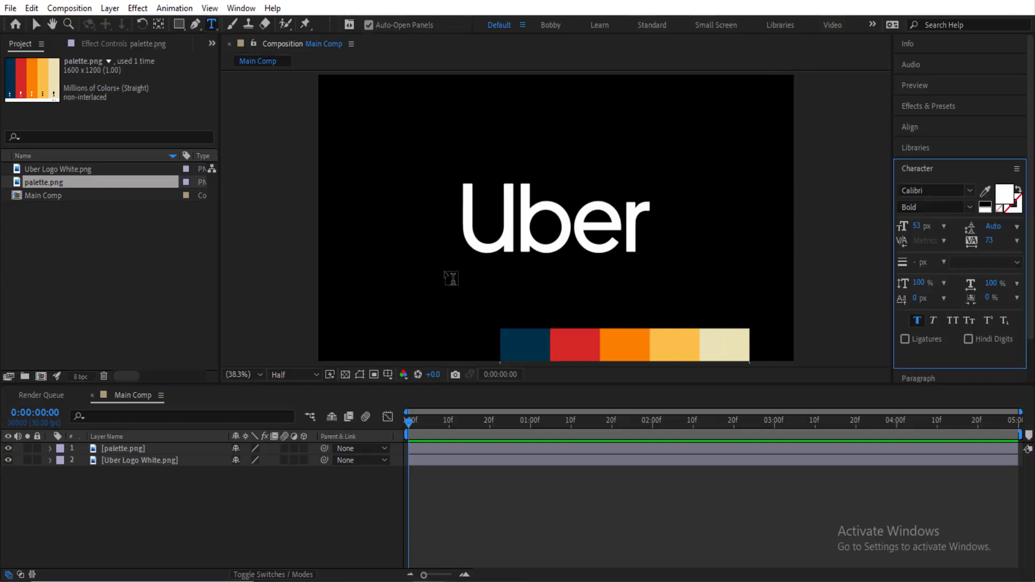
pyautogui.click(449, 273)
pyautogui.write('Move The')
pyautogui.press('BackSpace')
pyautogui.press('BackSpace')
pyautogui.press('BackSpace')
pyautogui.write('the way you want.')
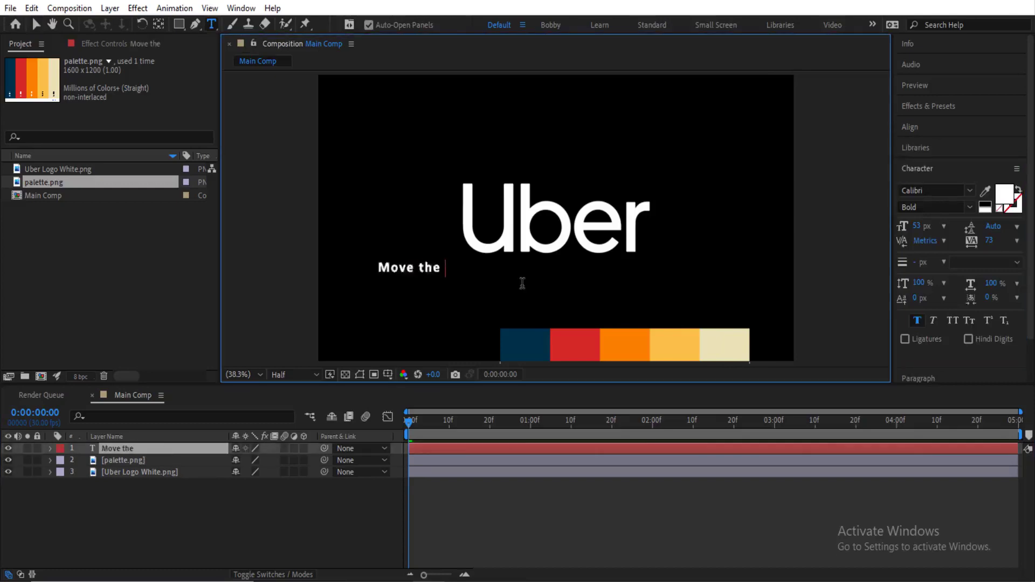
# Position the tagline directly beneath the logo and centre it horizontally in the composition
pyautogui.click(36, 24)
pyautogui.moveTo(387, 273); pyautogui.dragTo(590, 274)
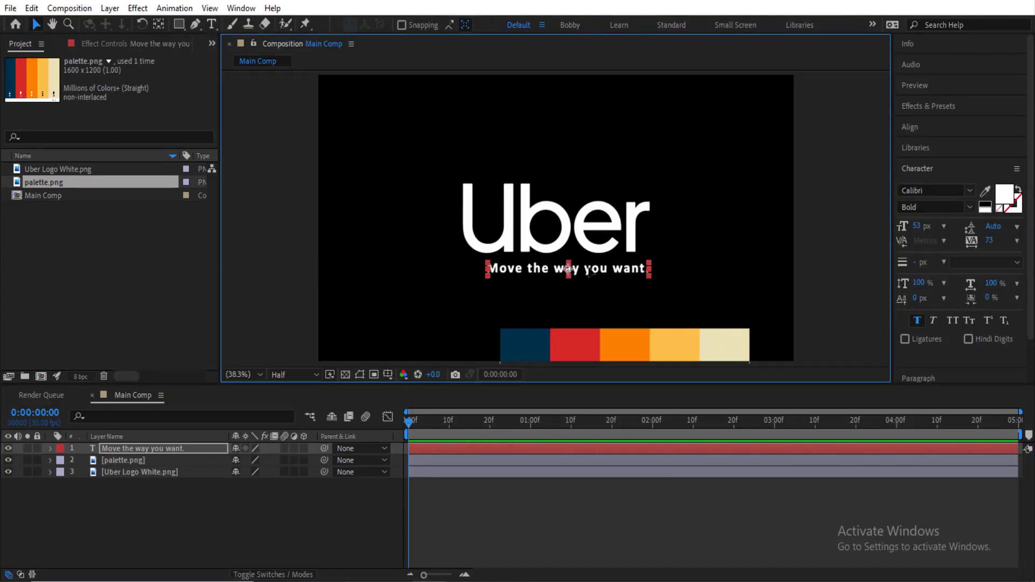
pyautogui.moveTo(587, 273); pyautogui.dragTo(584, 273)
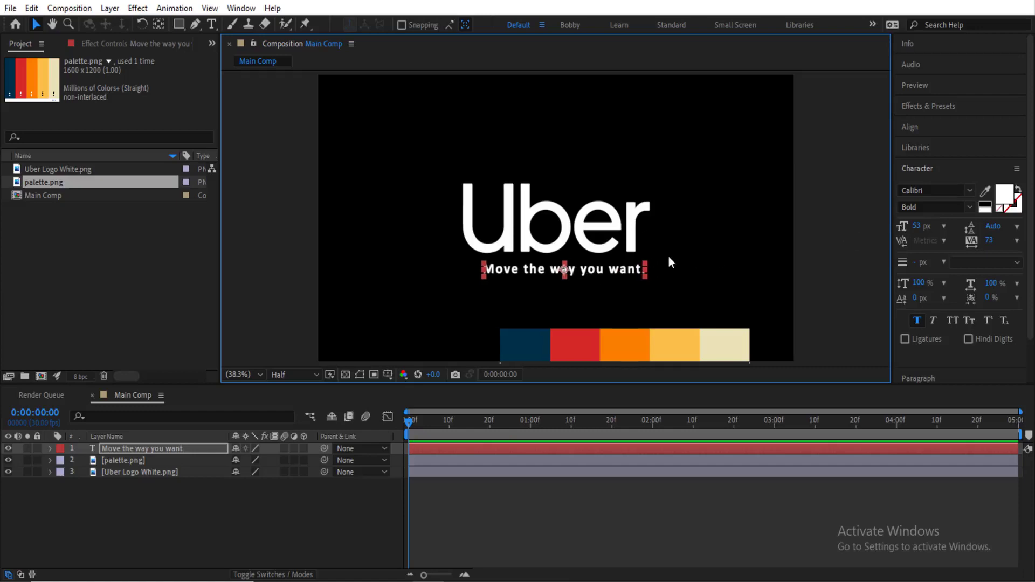
pyautogui.click(937, 129)
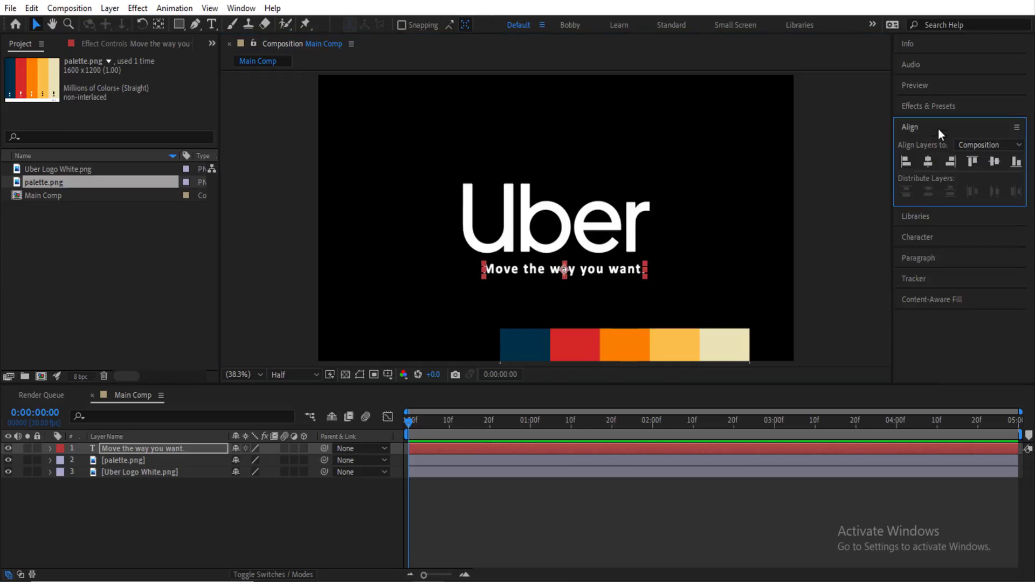
pyautogui.click(927, 161)
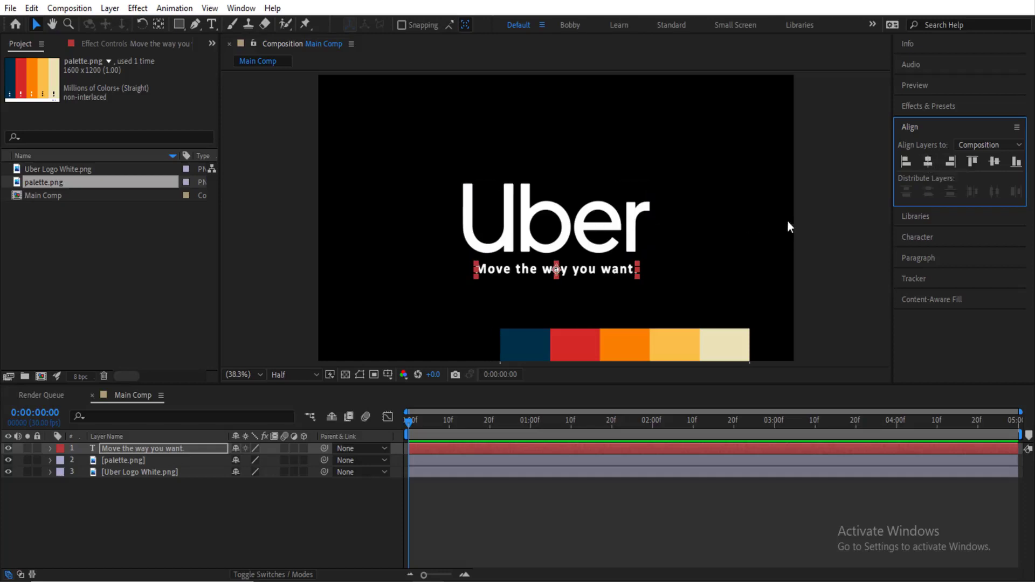
# Select the logo and tagline together and move both upward above the frame's centre
pyautogui.click(803, 221)
pyautogui.moveTo(828, 253); pyautogui.dragTo(463, 223)
pyautogui.moveTo(823, 264); pyautogui.dragTo(386, 212)
pyautogui.moveTo(528, 221); pyautogui.dragTo(522, 186)
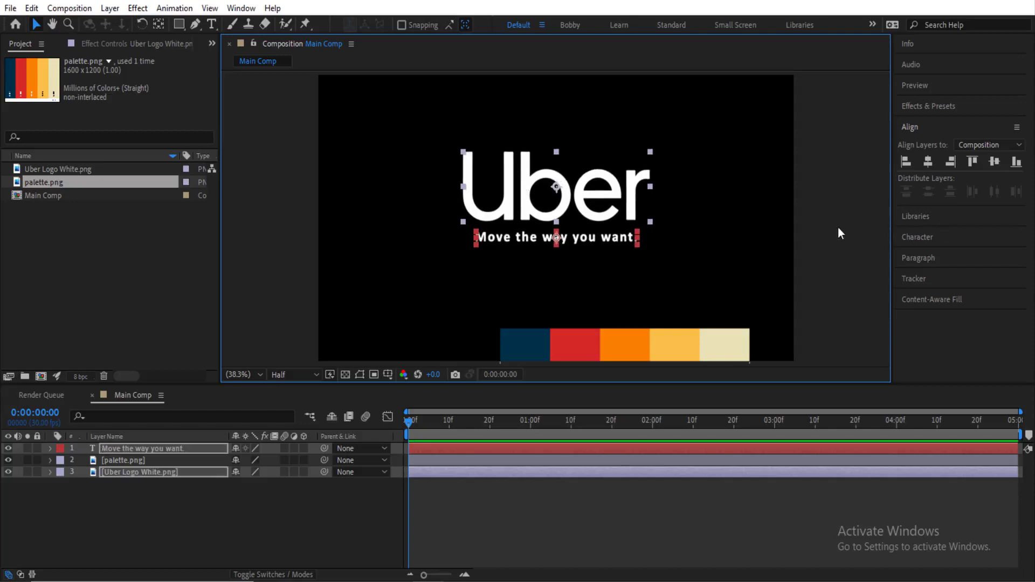
pyautogui.keyDown('shift'); pyautogui.click(525, 184); pyautogui.keyUp('shift')
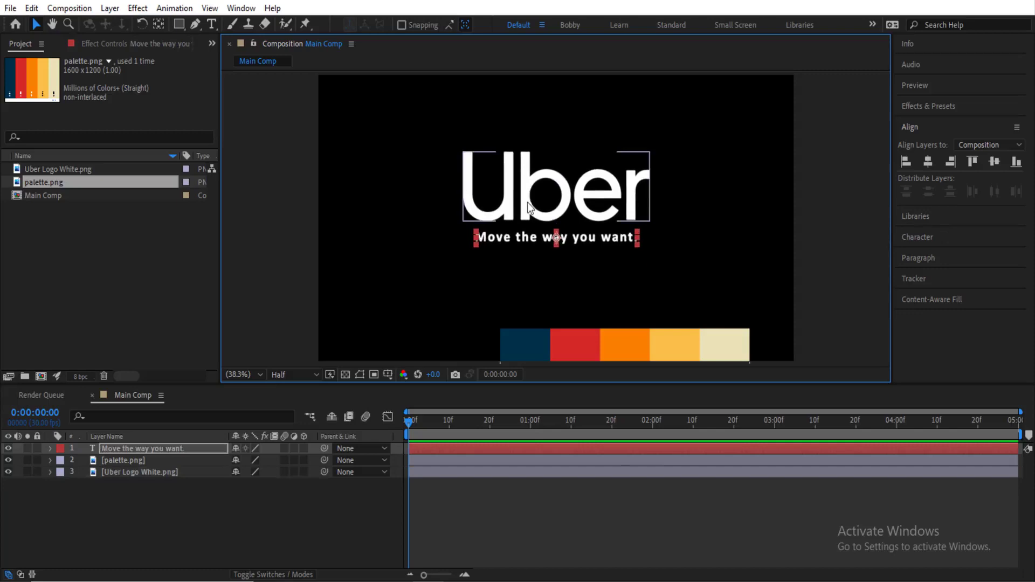
pyautogui.click(819, 230)
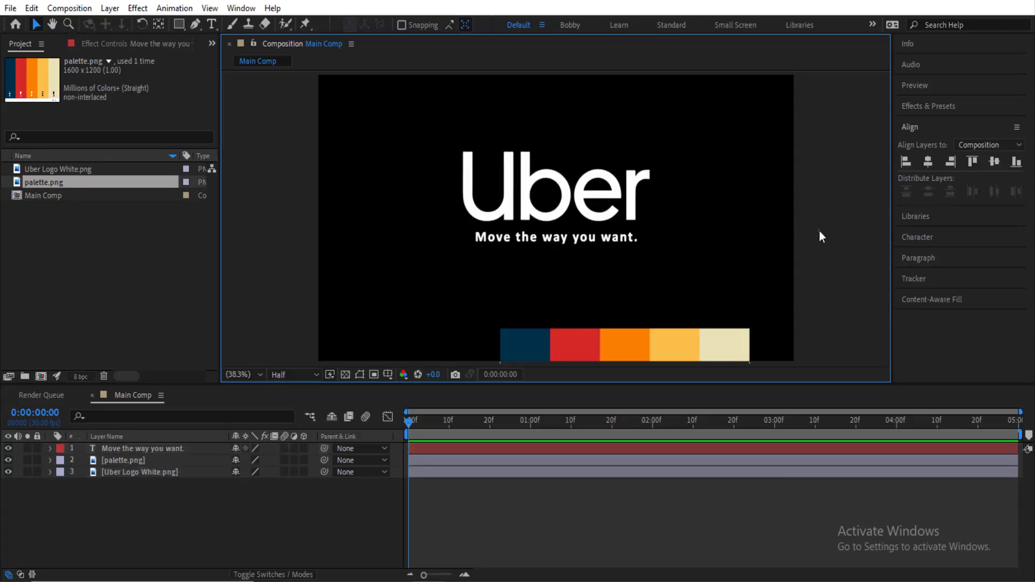
# Reselect the logo and tagline, nudge both slightly down, and clear the selection
pyautogui.moveTo(845, 258); pyautogui.dragTo(380, 141)
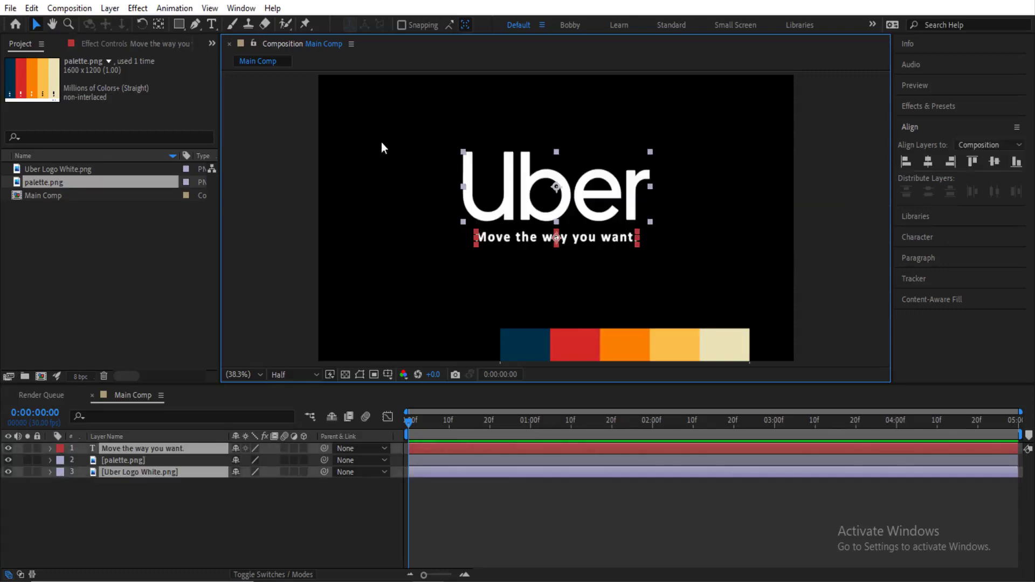
pyautogui.hotkey('shift', 'Down')
pyautogui.hotkey('shift', 'Down')
pyautogui.hotkey('shift', 'Down')
pyautogui.hotkey('shift', 'Down')
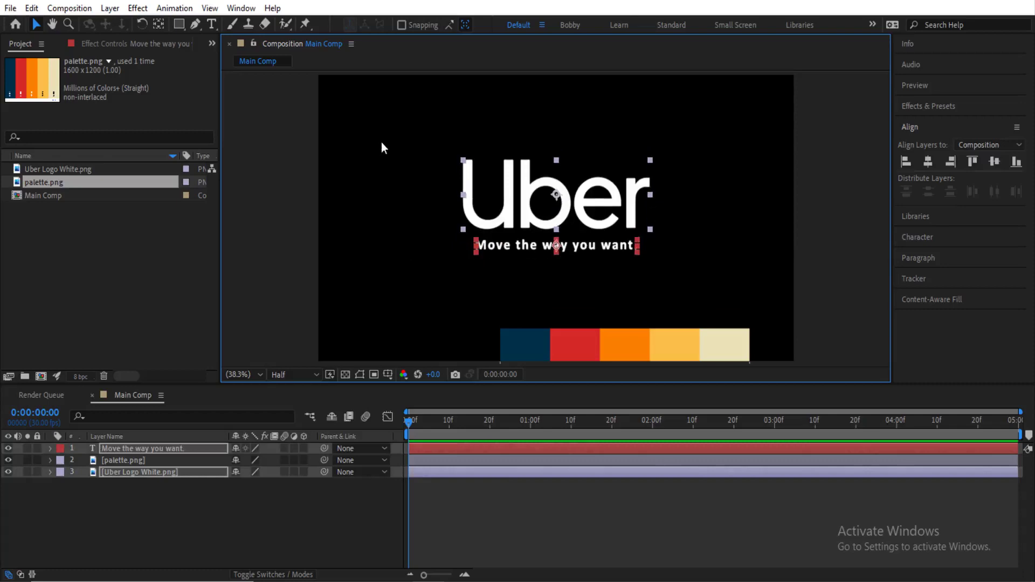
pyautogui.click(824, 235)
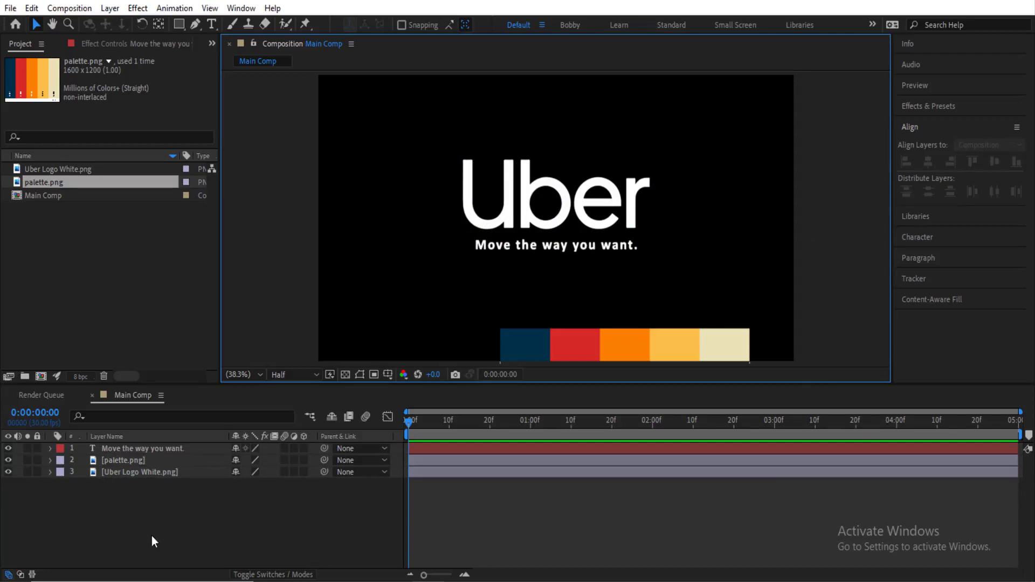
# Create a 1920 × 1080 solid layer coloured with the red sampled from the palette strip
pyautogui.rightClick(122, 527)
pyautogui.moveTo(232, 379)
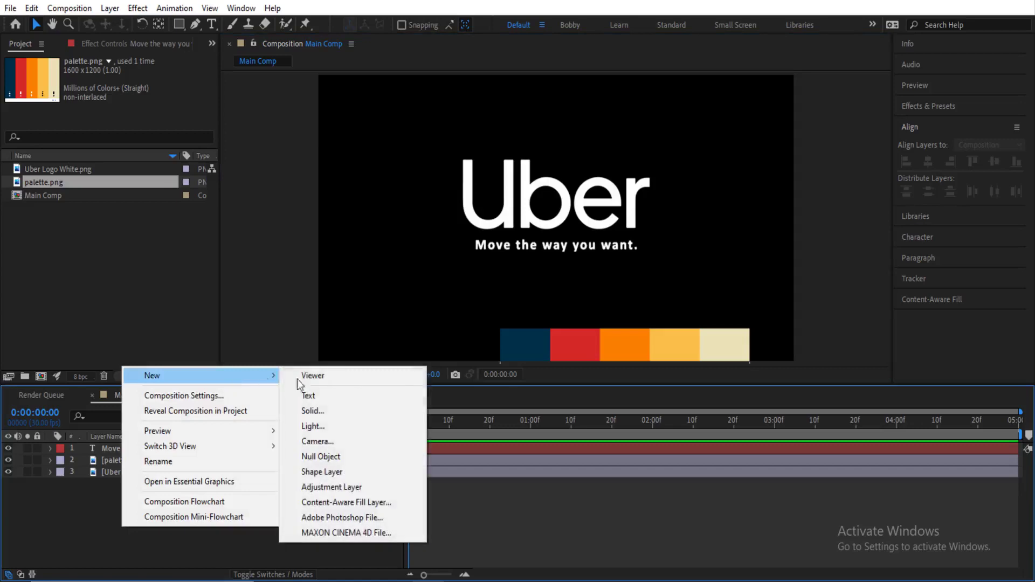
pyautogui.click(340, 411)
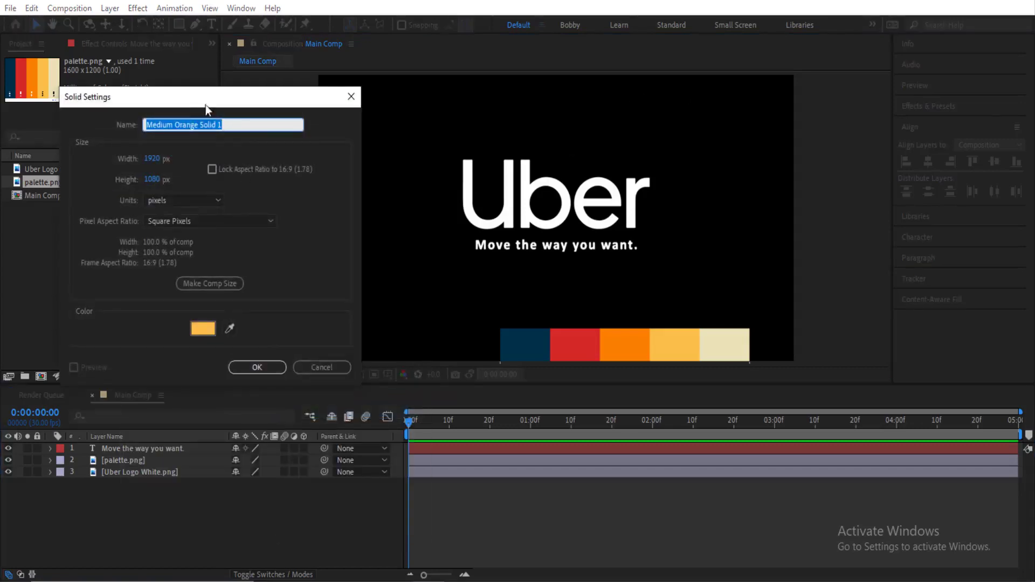
pyautogui.moveTo(205, 105); pyautogui.dragTo(248, 95)
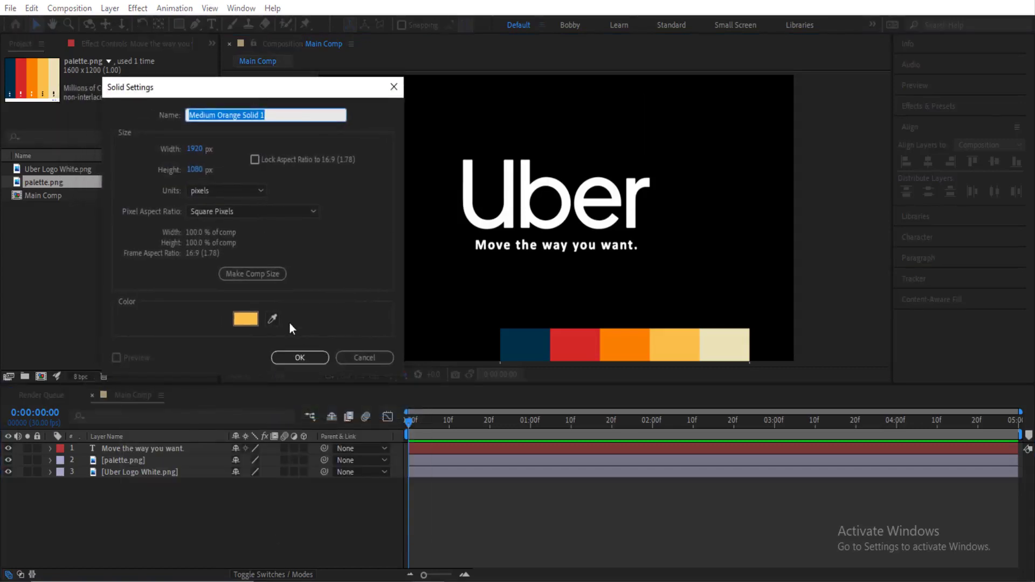
pyautogui.click(272, 318)
pyautogui.click(587, 348)
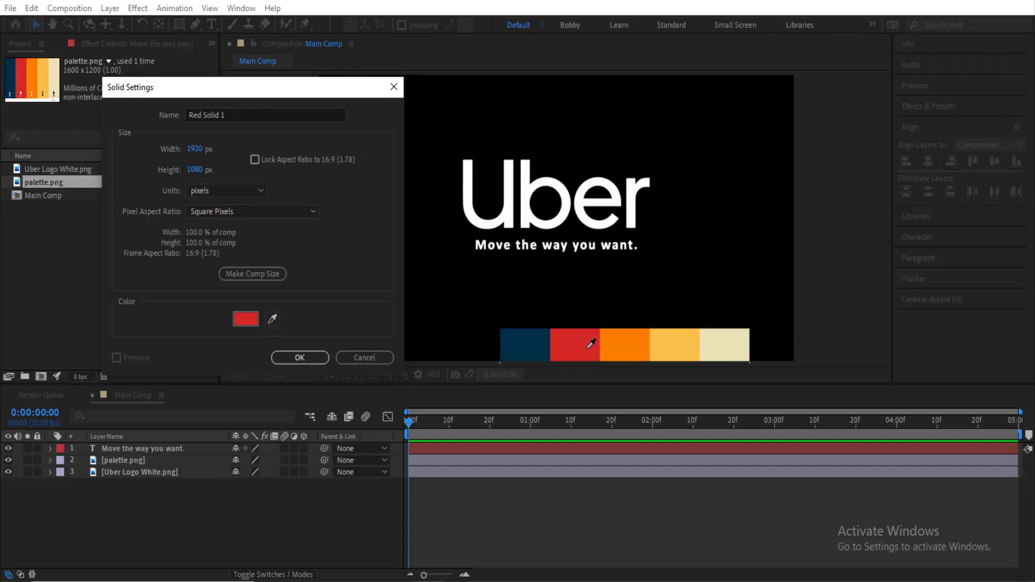
pyautogui.click(301, 360)
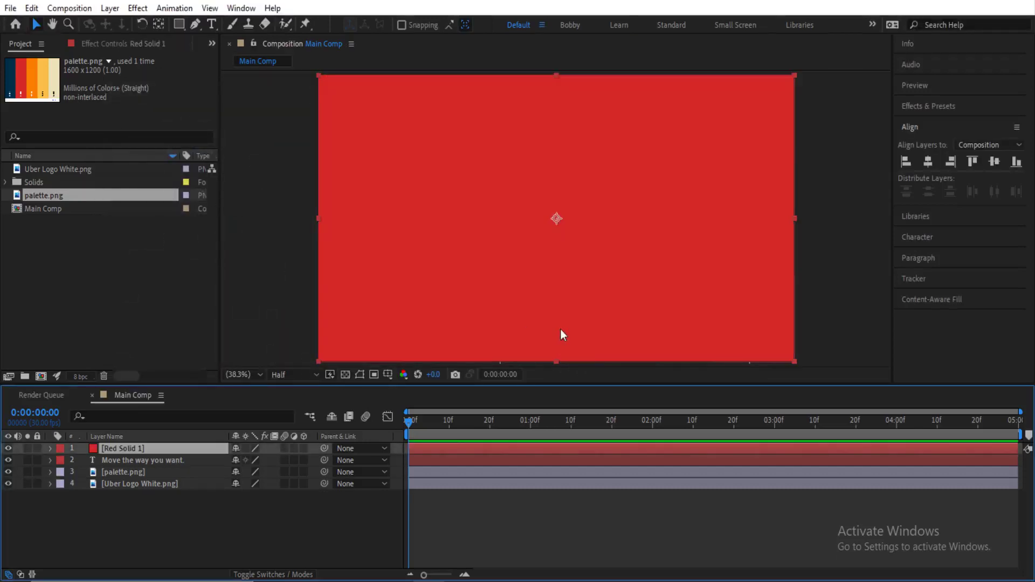
# Move the red solid layer to the end of the layer stack, behind the logo, tagline and palette
pyautogui.moveTo(164, 451); pyautogui.dragTo(162, 496)
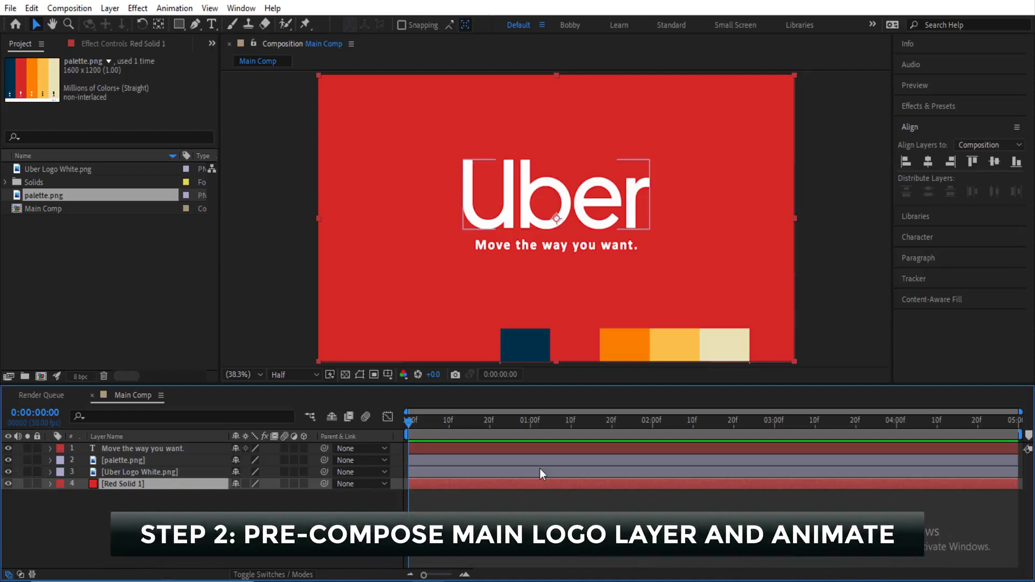
pyautogui.click(183, 496)
# Pre-compose the Uber Logo White.png layer, moving all attributes into the new composition named Uber Logo White.png Comp 1
pyautogui.click(179, 472)
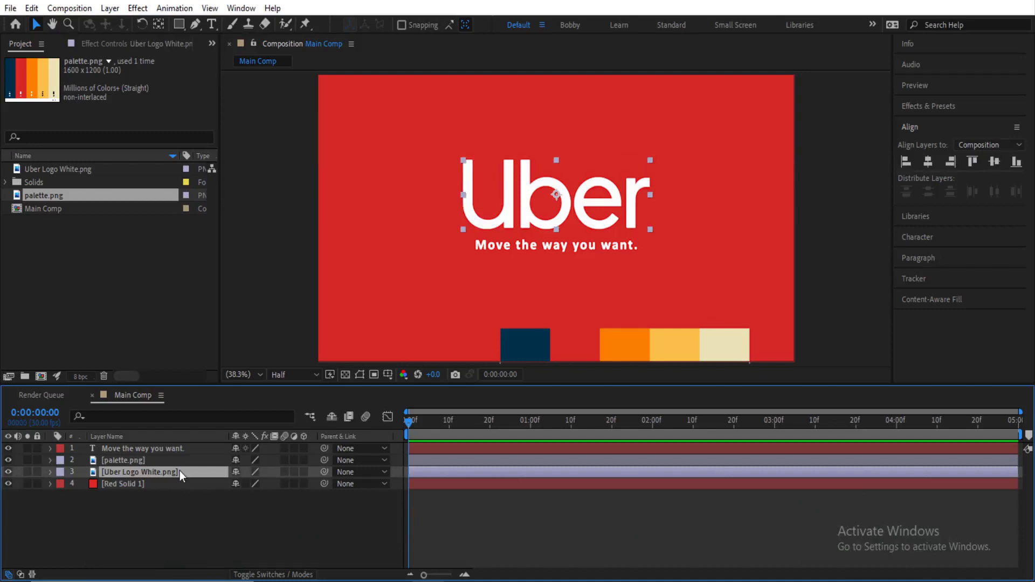
pyautogui.rightClick(179, 471)
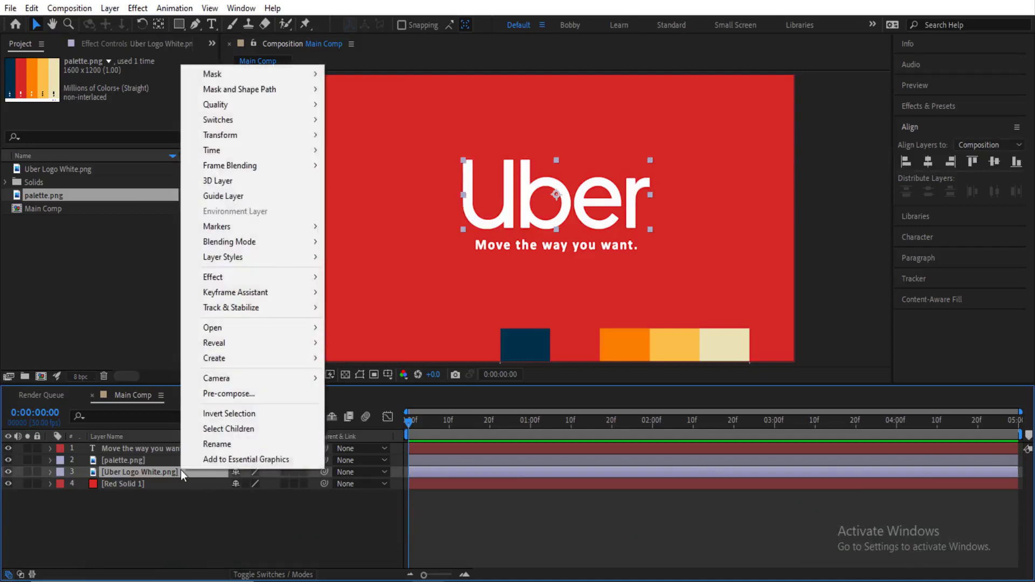
pyautogui.click(276, 393)
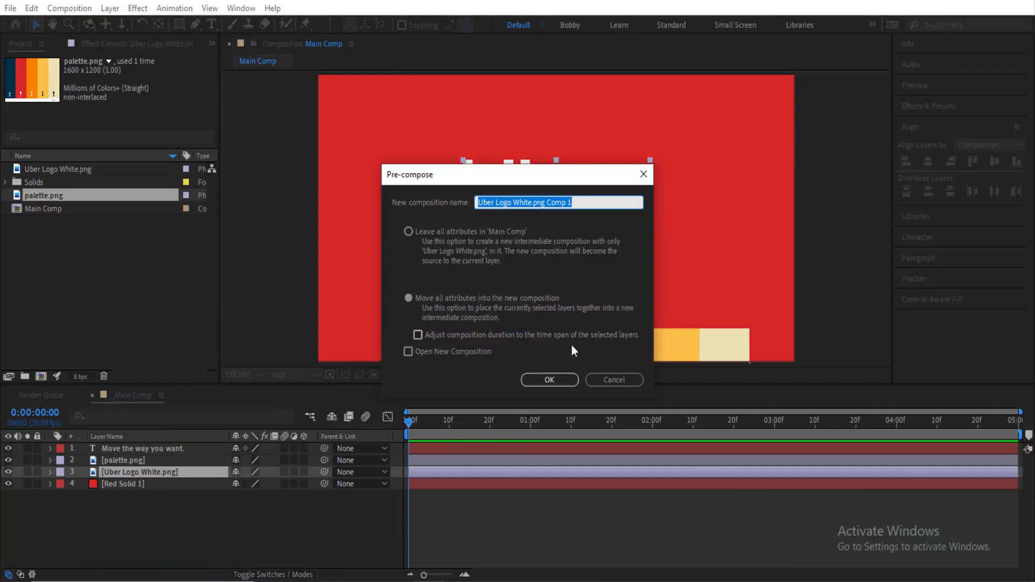
pyautogui.click(549, 379)
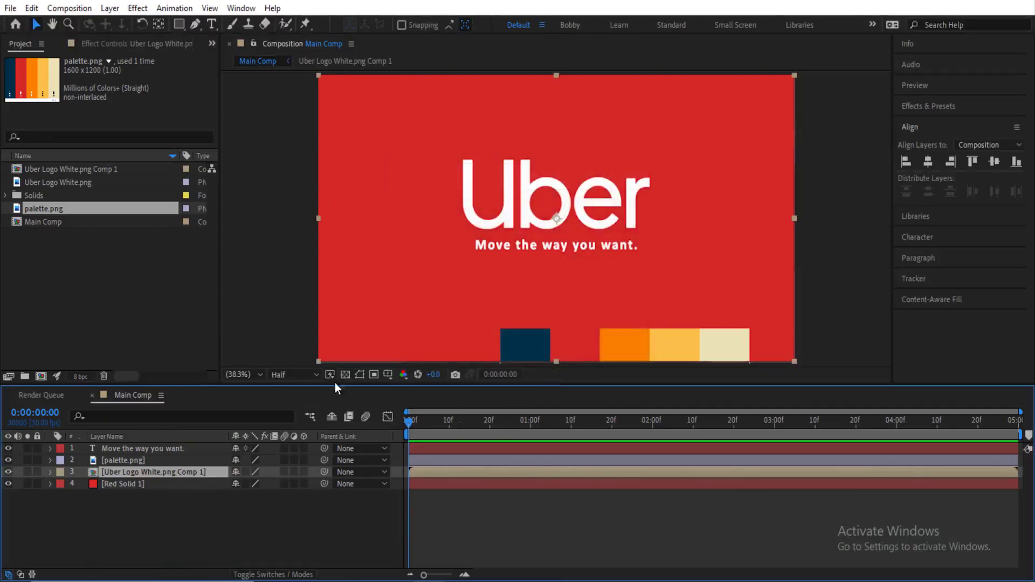
# Apply the Fill effect to the pre-composed logo layer and set its colour to white (FFFFFF)
pyautogui.click(950, 106)
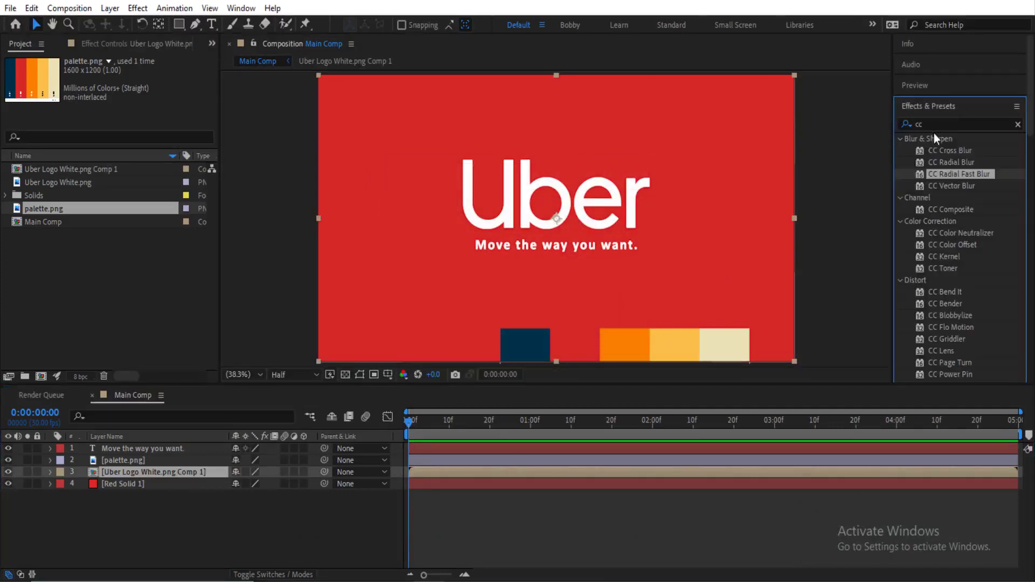
pyautogui.click(912, 123)
pyautogui.write('fill')
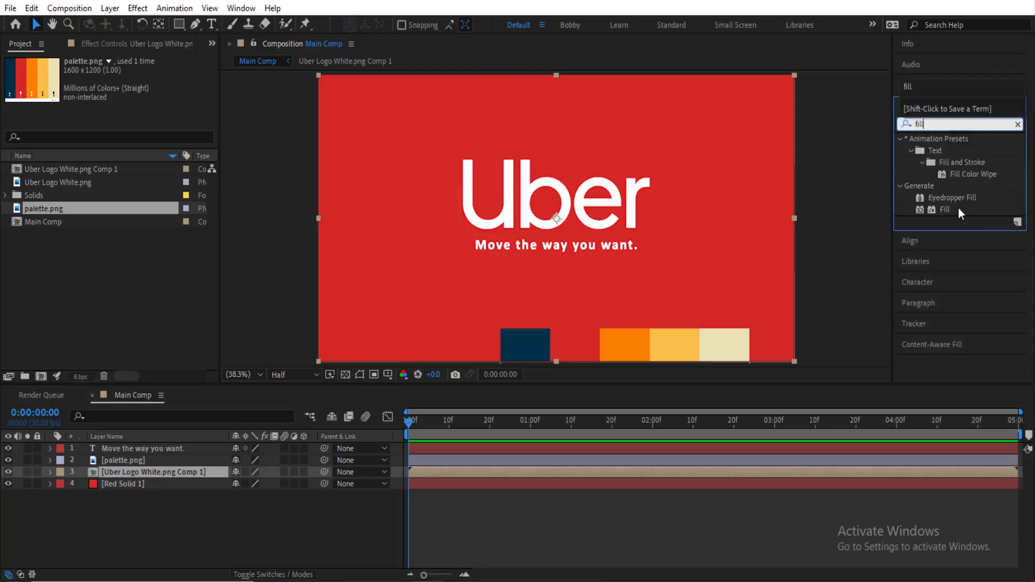
pyautogui.moveTo(958, 210); pyautogui.dragTo(126, 471)
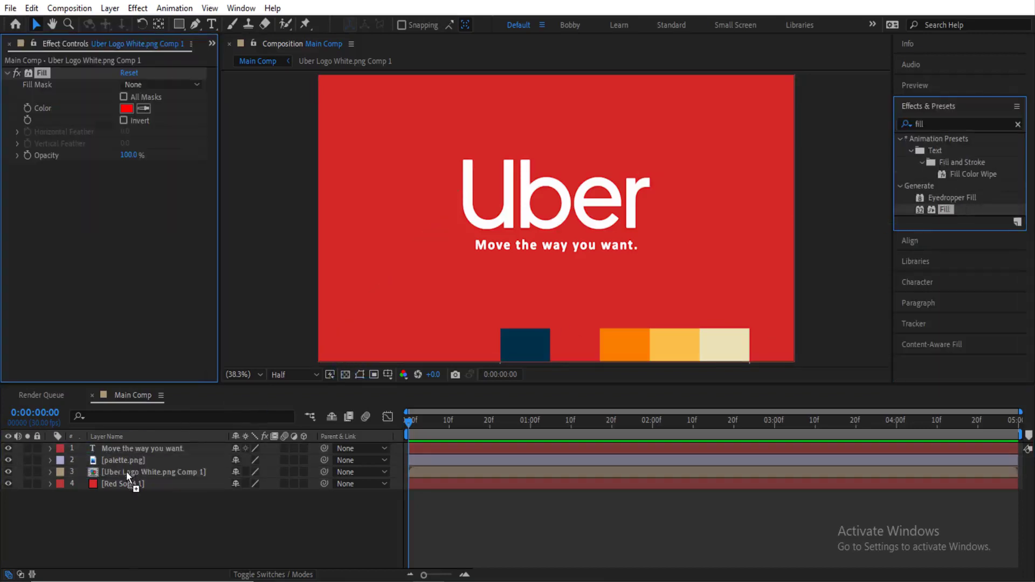
pyautogui.click(128, 109)
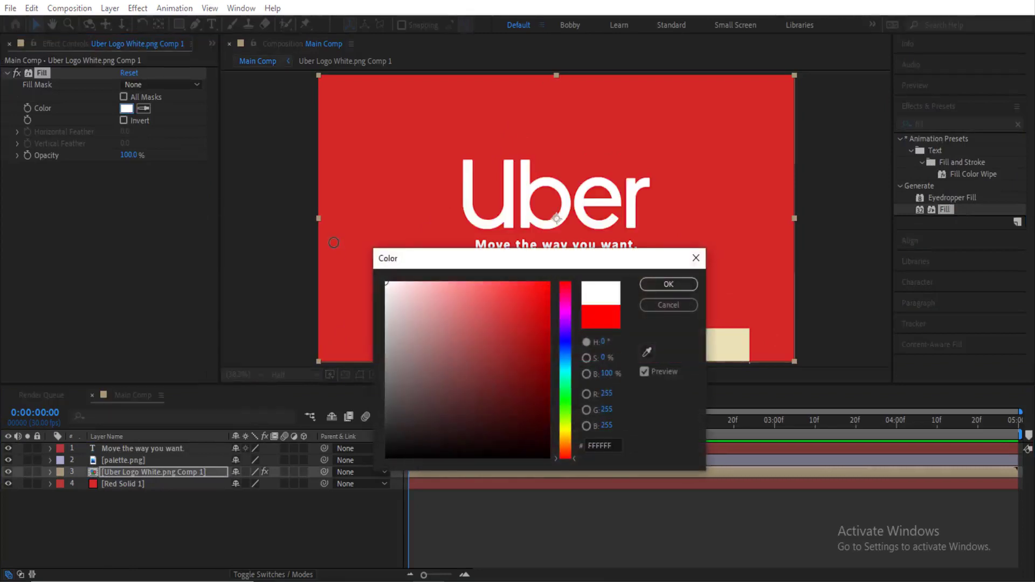
pyautogui.click(673, 288)
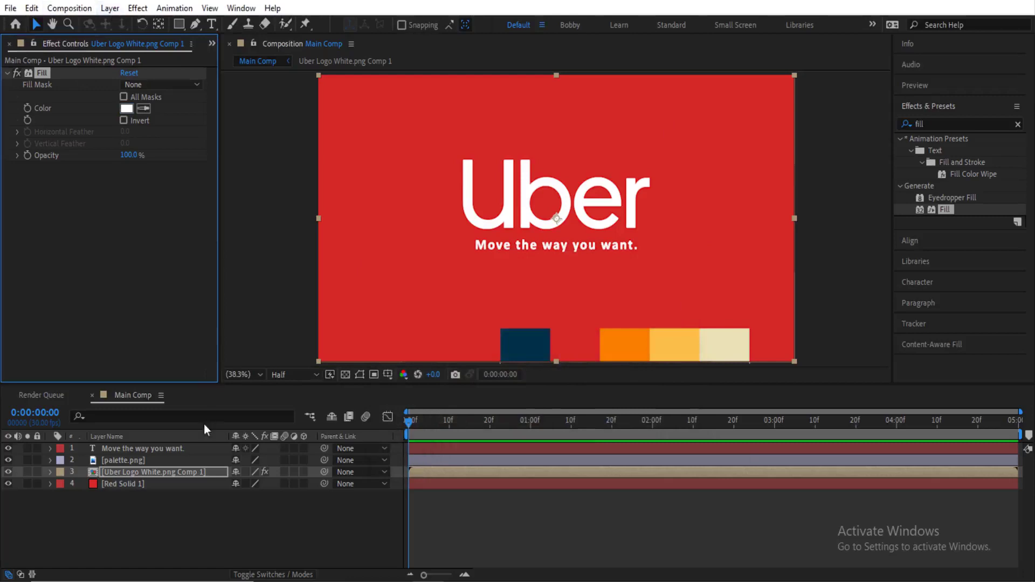
# Auto-trace the pre-composed logo on the current frame using the Alpha channel to generate masks from its shapes
pyautogui.click(167, 474)
pyautogui.click(106, 8)
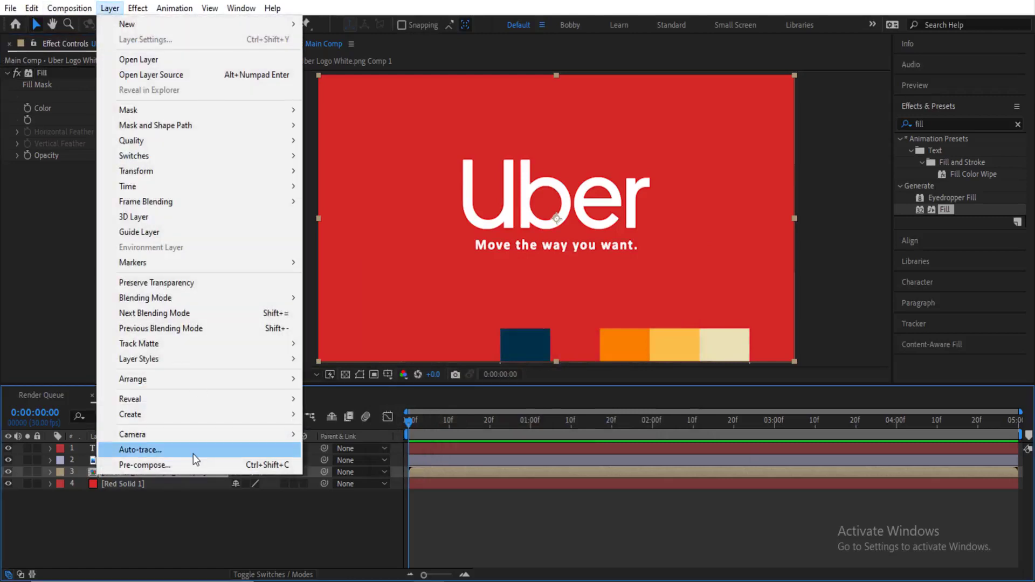
pyautogui.click(193, 452)
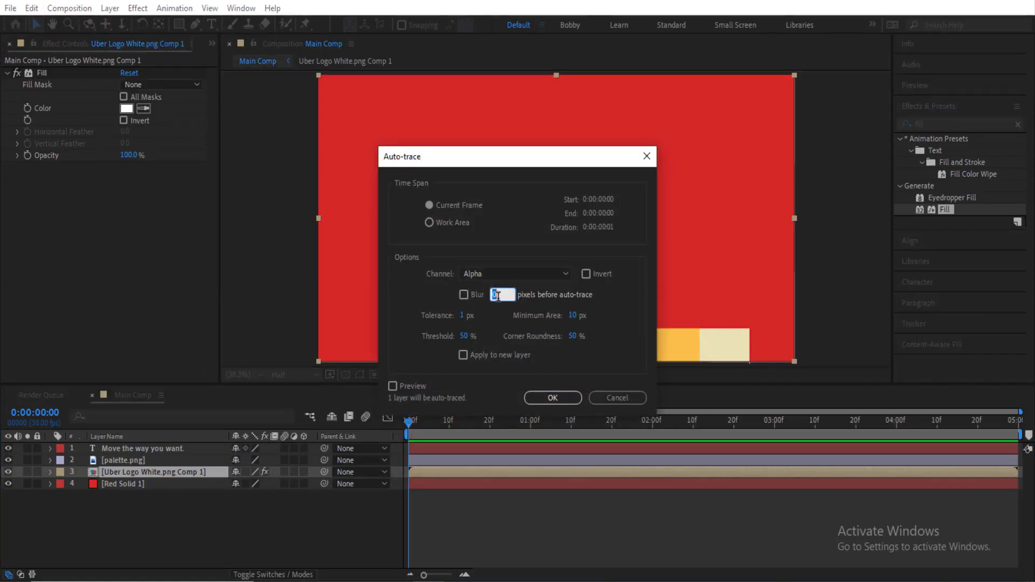
pyautogui.click(552, 398)
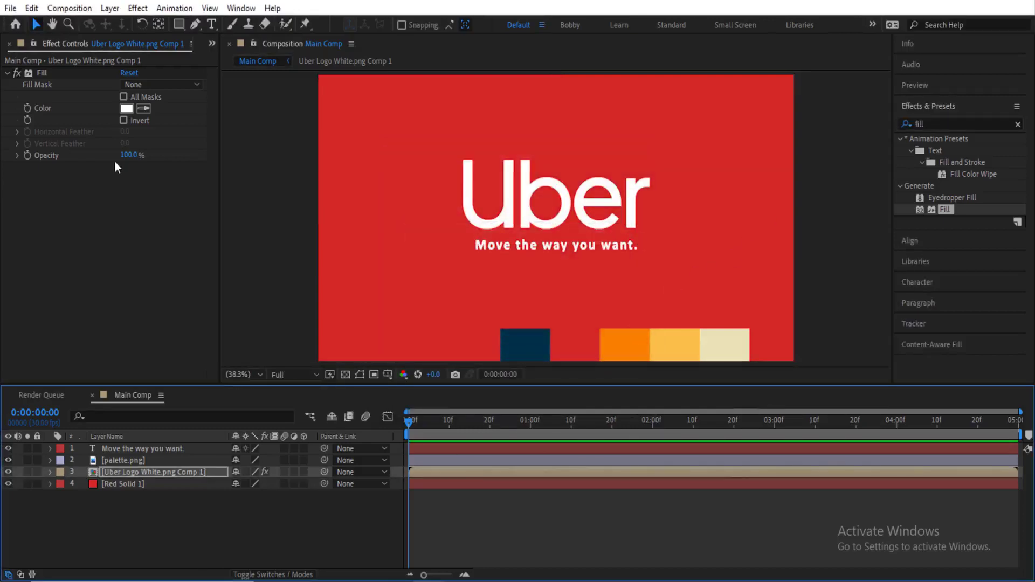
# Apply the Stroke effect to the pre-composed logo, with All Masks enabled and Stroke Sequentially disabled
pyautogui.click(929, 124)
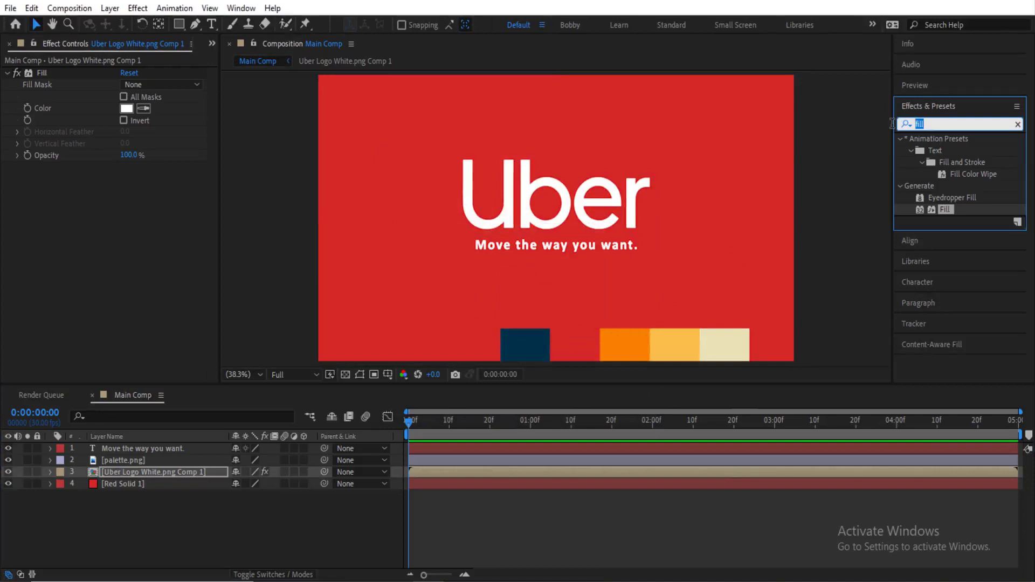
pyautogui.write('strok')
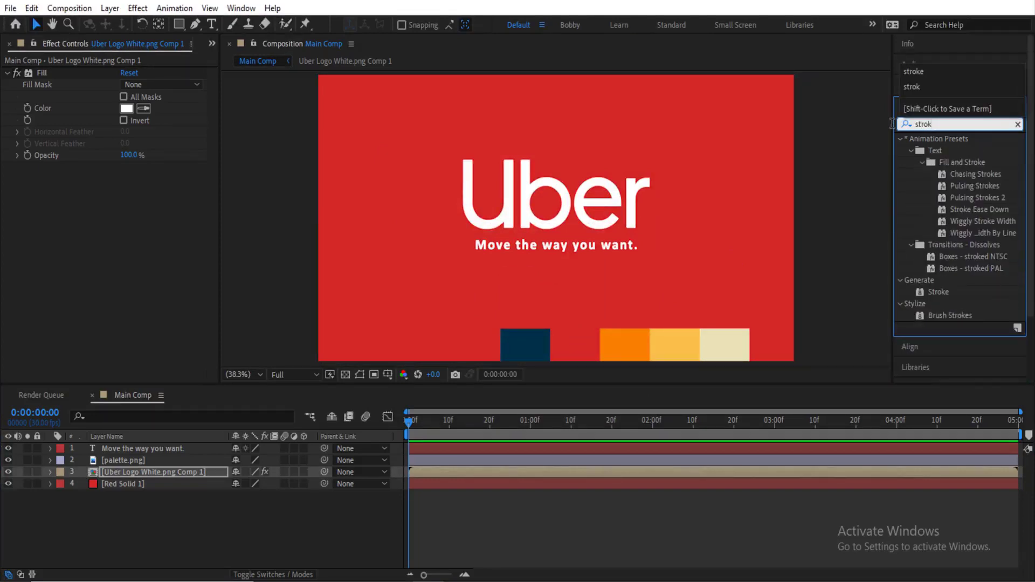
pyautogui.moveTo(952, 291); pyautogui.dragTo(154, 469)
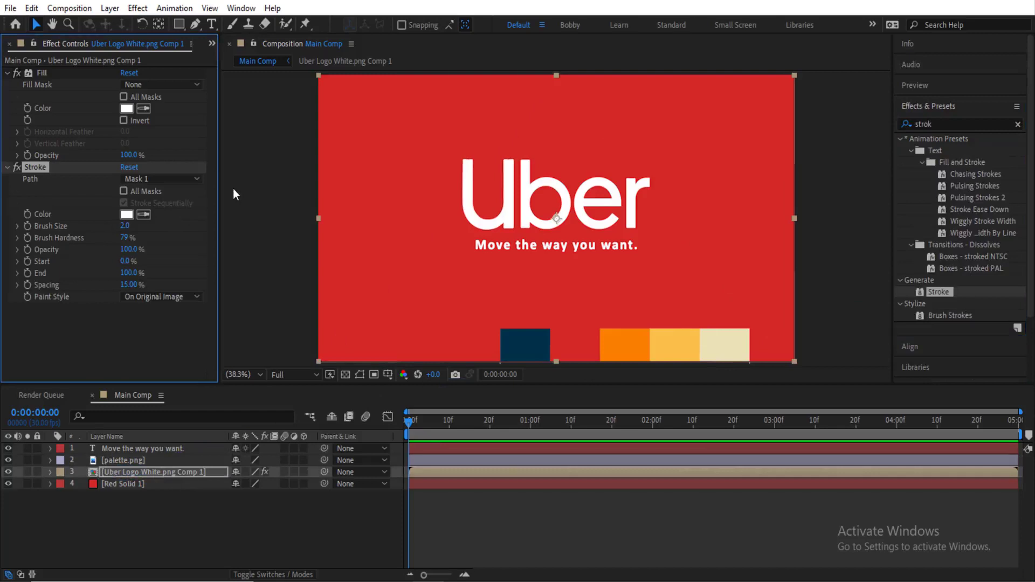
pyautogui.click(125, 191)
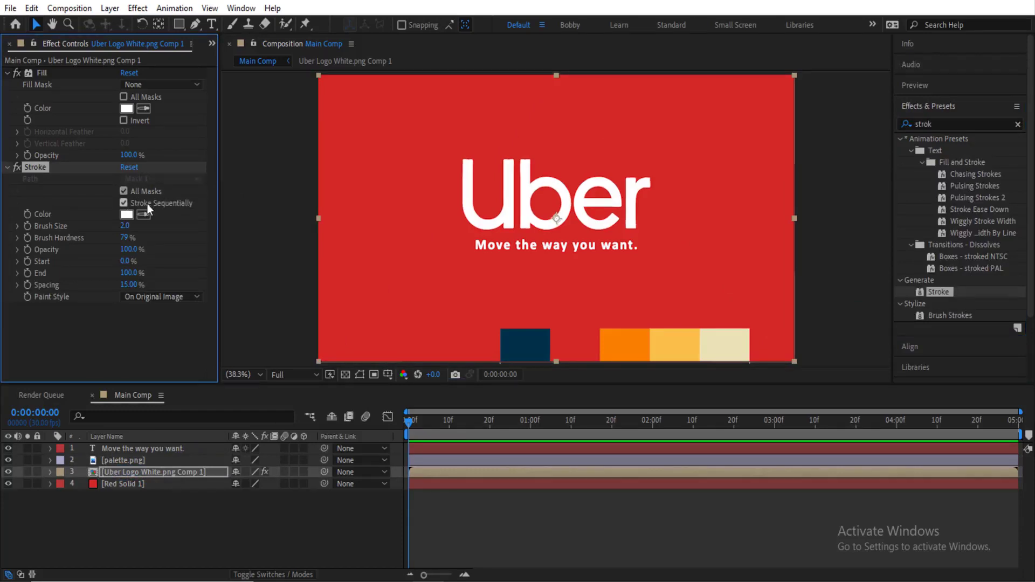
pyautogui.click(148, 203)
# Set the Stroke effect's Brush Size to 0 and its Brush Hardness to 100%
pyautogui.click(124, 225)
pyautogui.write('0')
pyautogui.press('Return')
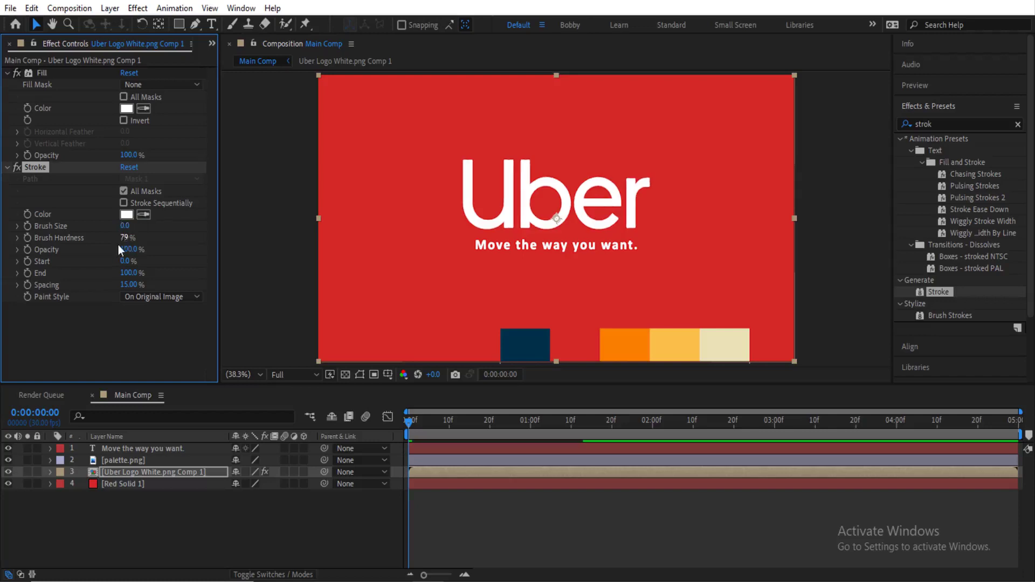
pyautogui.click(124, 237)
pyautogui.write('1')
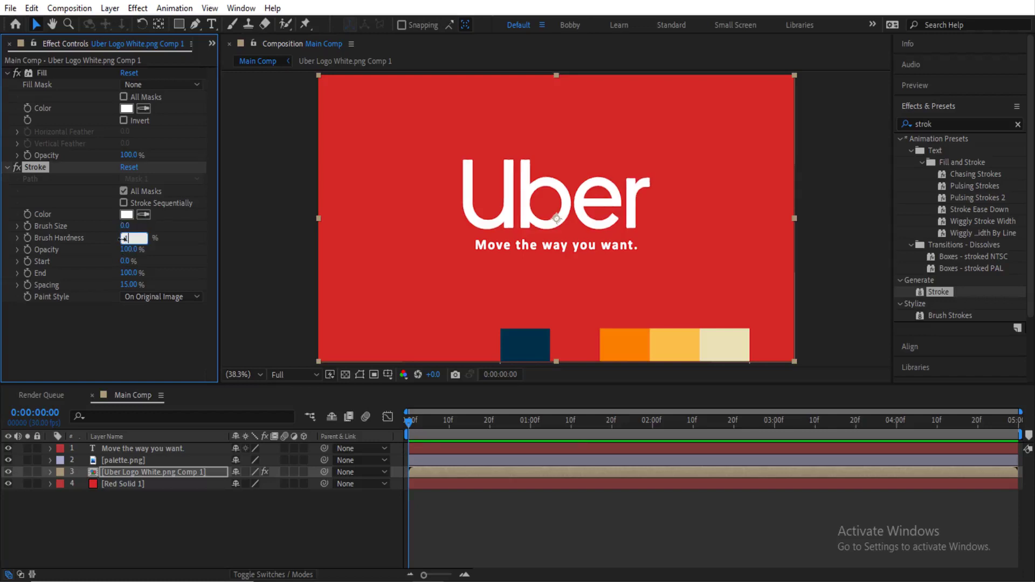
pyautogui.write('00')
pyautogui.press('Return')
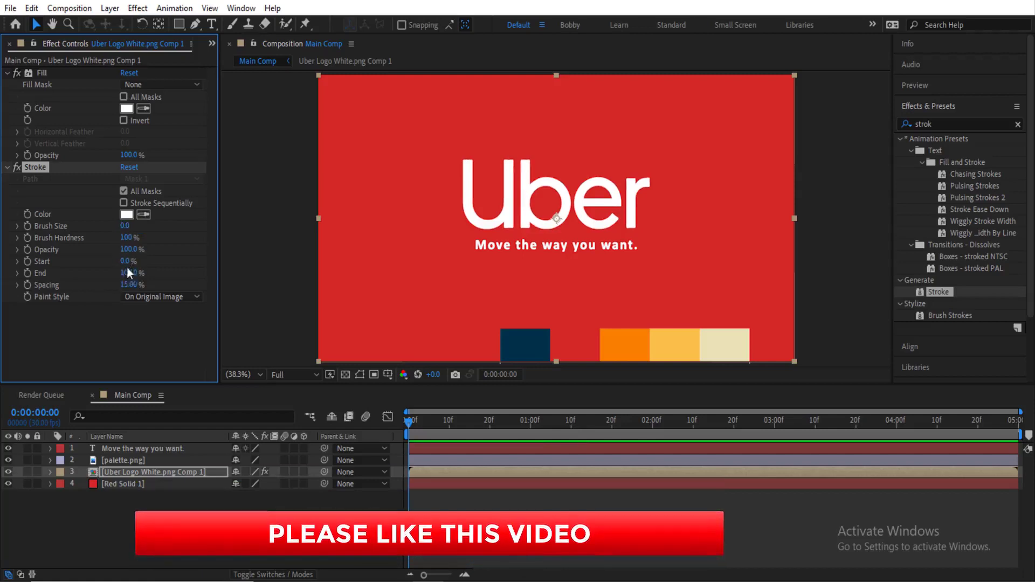
# Set the Stroke effect's Start to 100% and its Paint Style to Reveal Original Image
pyautogui.click(125, 262)
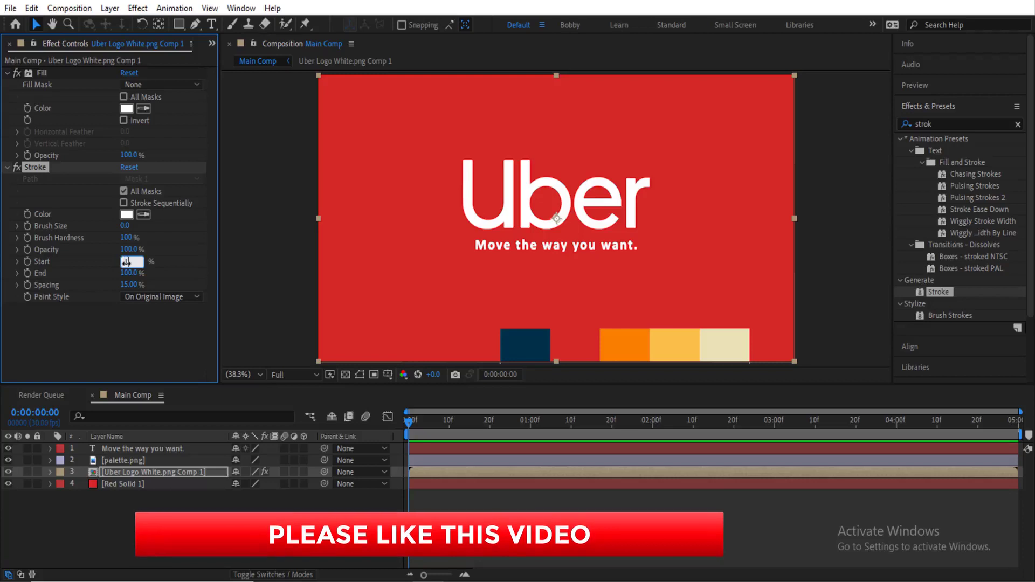
pyautogui.write('100')
pyautogui.press('Return')
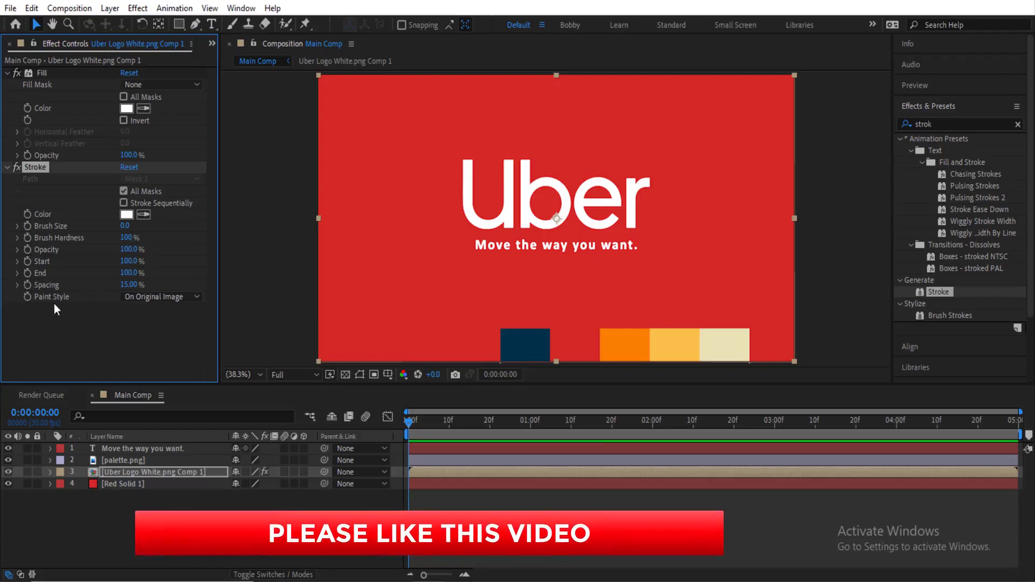
pyautogui.click(153, 297)
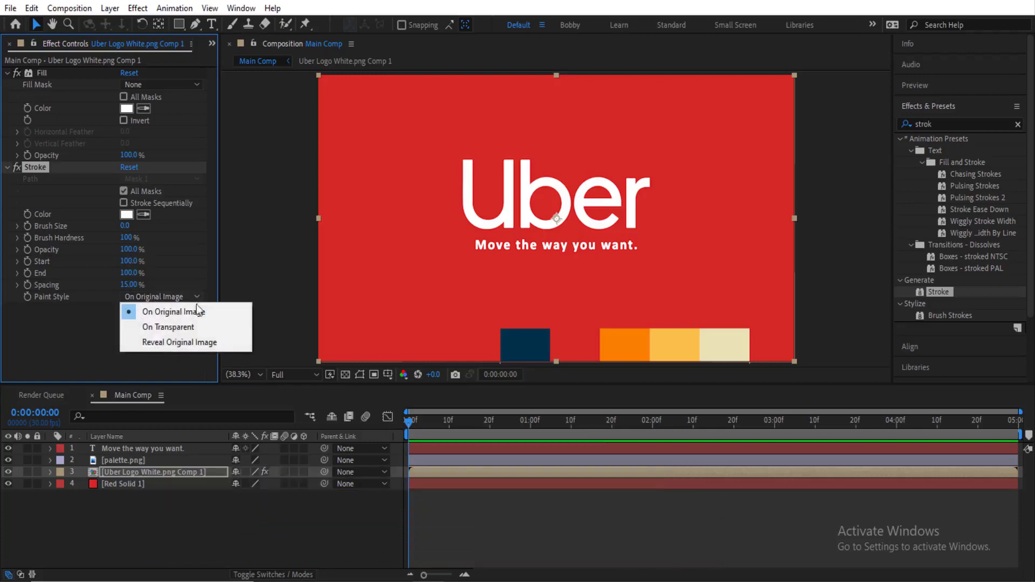
pyautogui.click(168, 343)
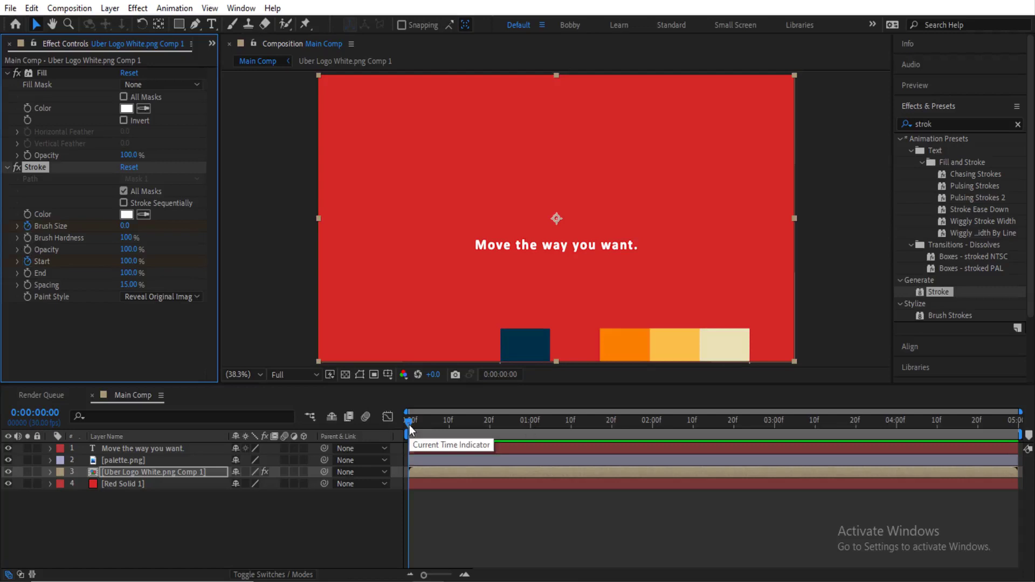
# Add a Brush Size keyframe of 13 to the Stroke effect at 0:00:00:05
pyautogui.moveTo(409, 424); pyautogui.dragTo(429, 425)
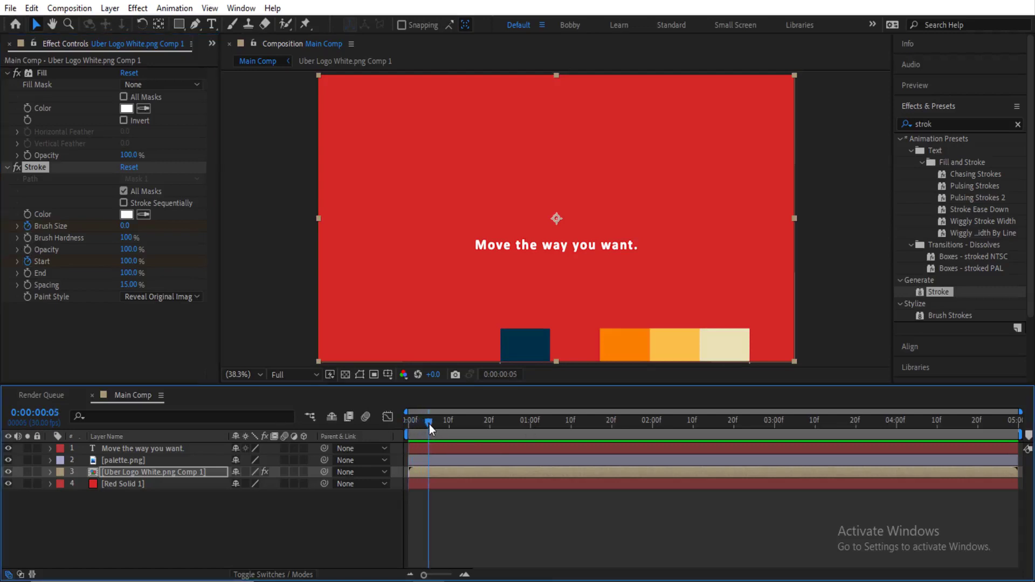
pyautogui.click(119, 226)
pyautogui.write('1')
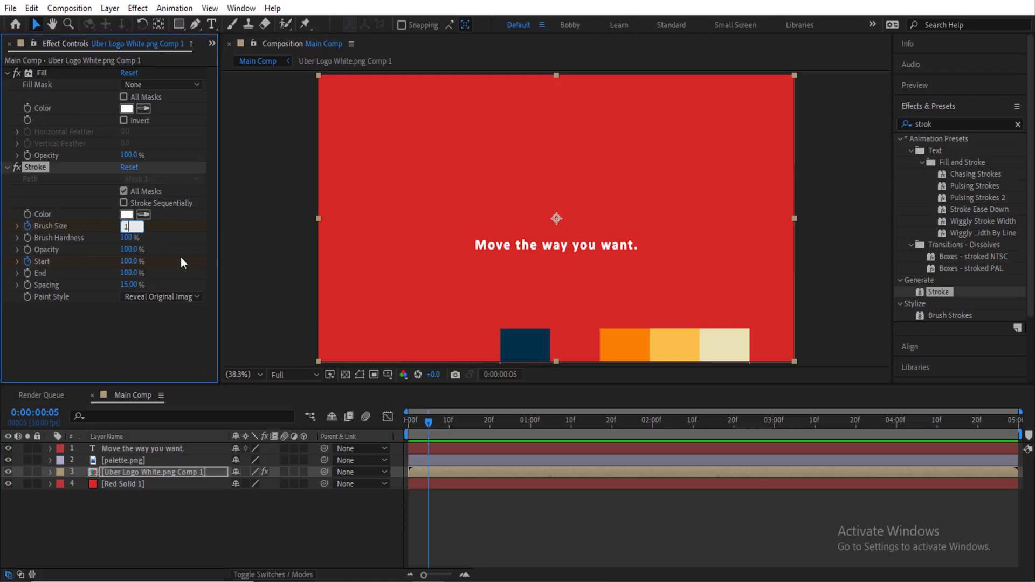
pyautogui.write('3')
pyautogui.press('Return')
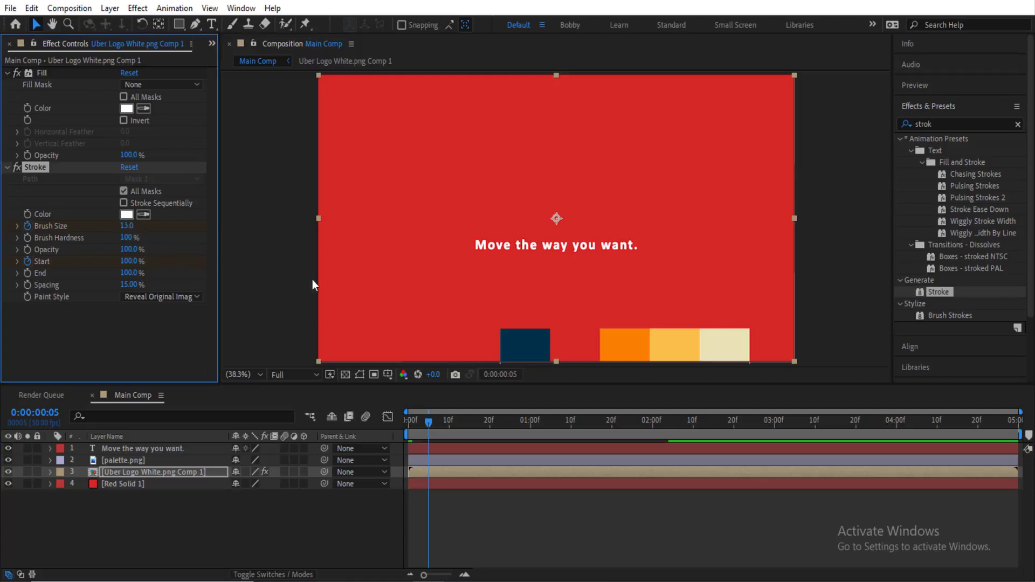
# Add a Start keyframe of 0% to the Stroke effect at 0:00:02:00
pyautogui.moveTo(430, 421); pyautogui.dragTo(657, 438)
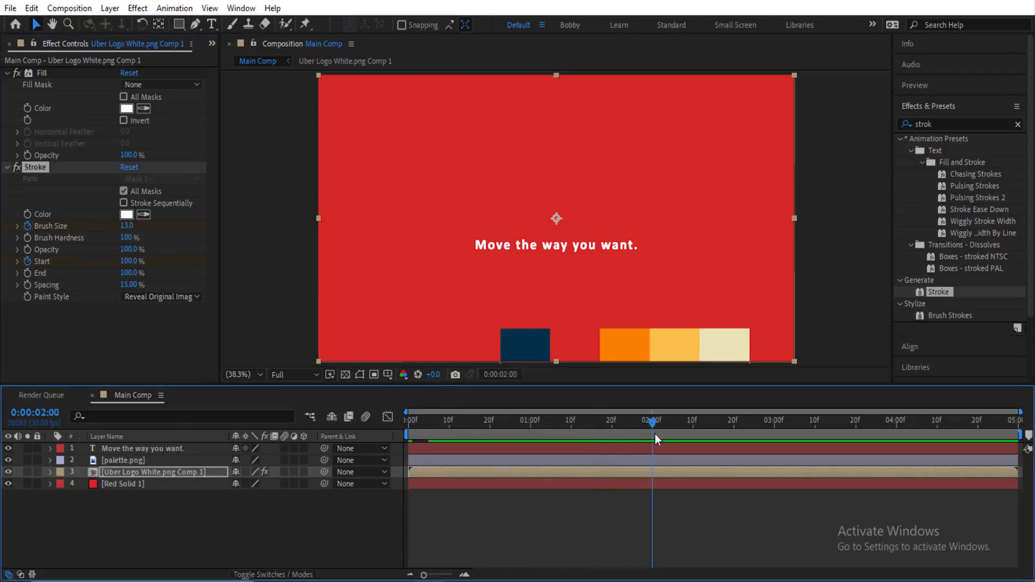
pyautogui.click(130, 262)
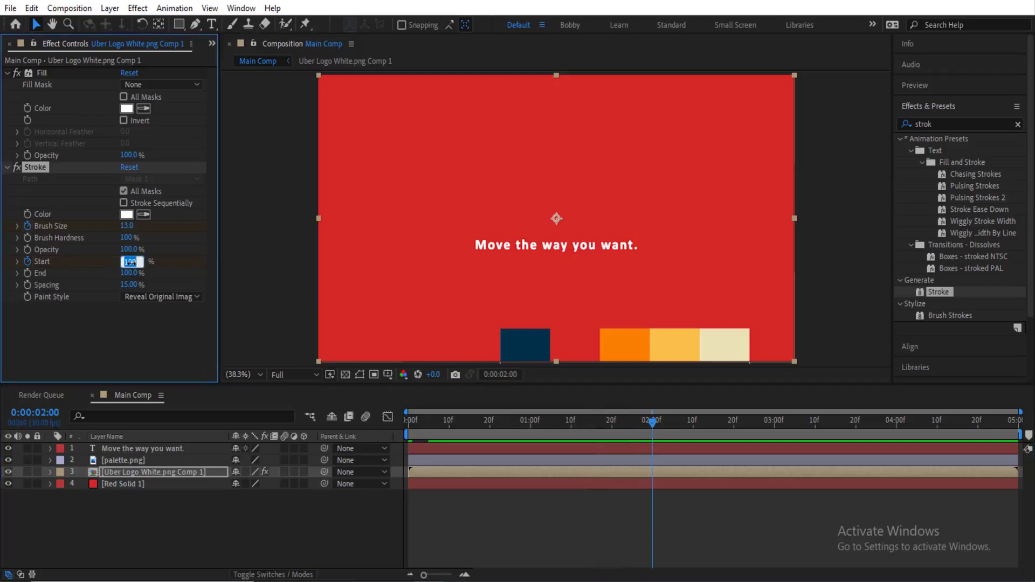
pyautogui.write('0')
pyautogui.press('Return')
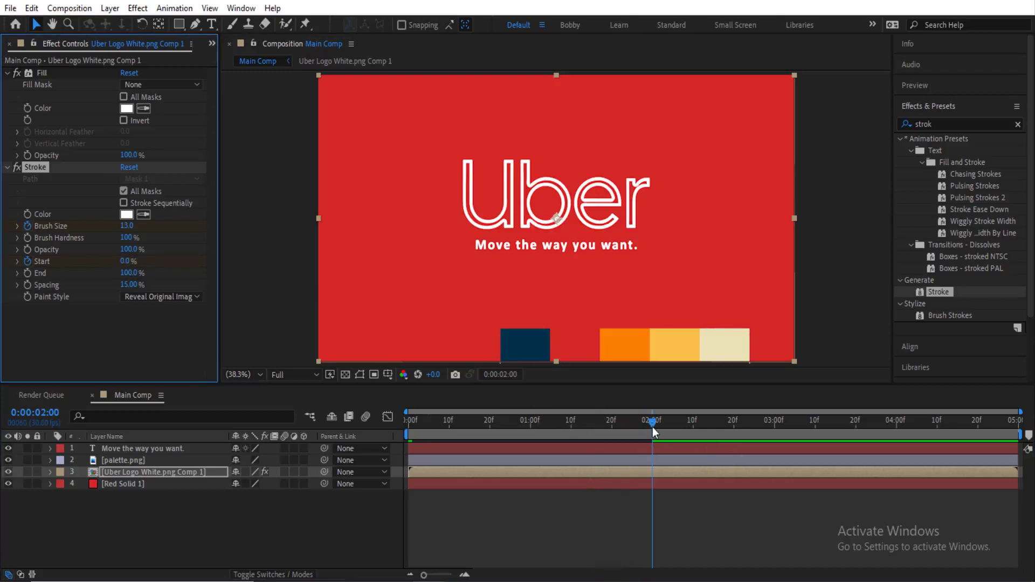
# Apply Easy Ease to all Brush Size and Start keyframes of the Stroke effect on the Uber logo comp layer
pyautogui.moveTo(652, 427)
pyautogui.mouseDown()
pyautogui.moveTo(496, 425)
pyautogui.moveTo(403, 448)
pyautogui.mouseUp()
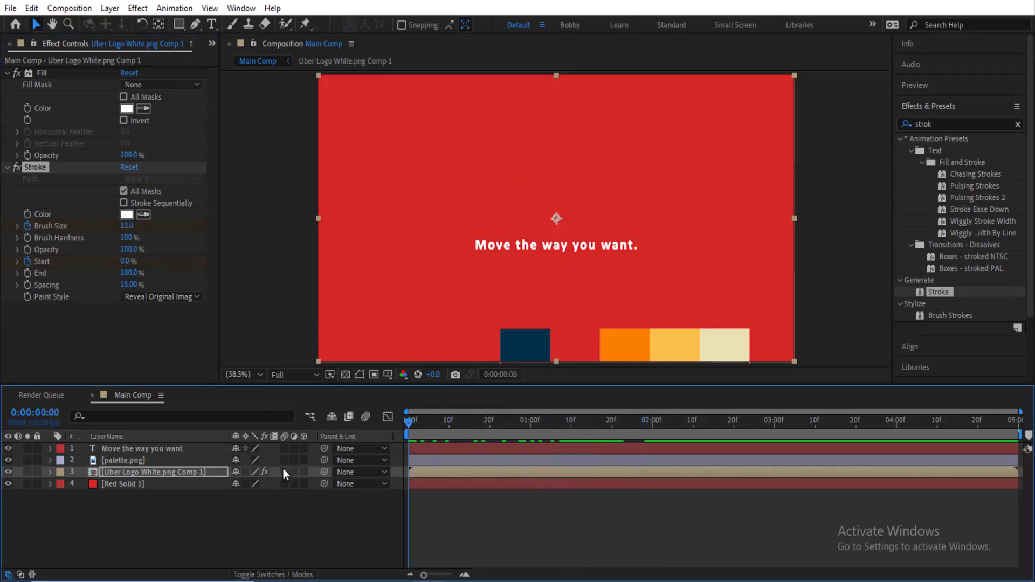
pyautogui.click(159, 471)
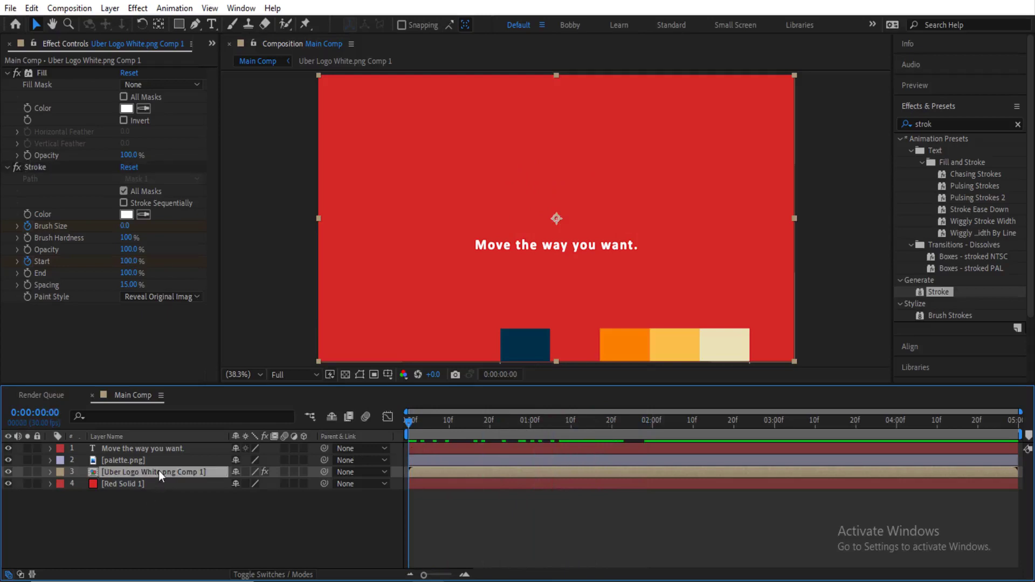
pyautogui.press('m')
pyautogui.scroll(-3, 581, 533)
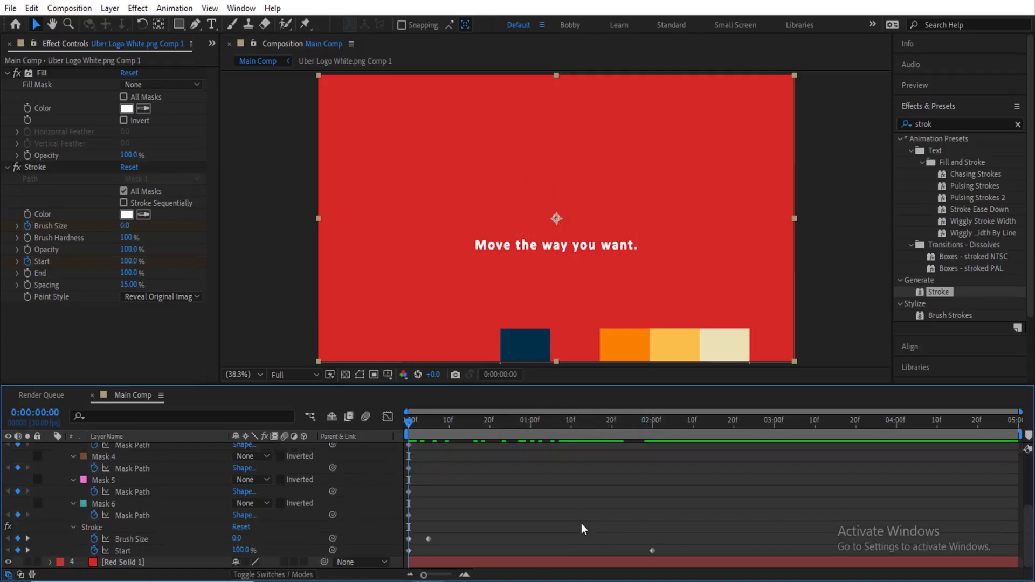
pyautogui.click(653, 553)
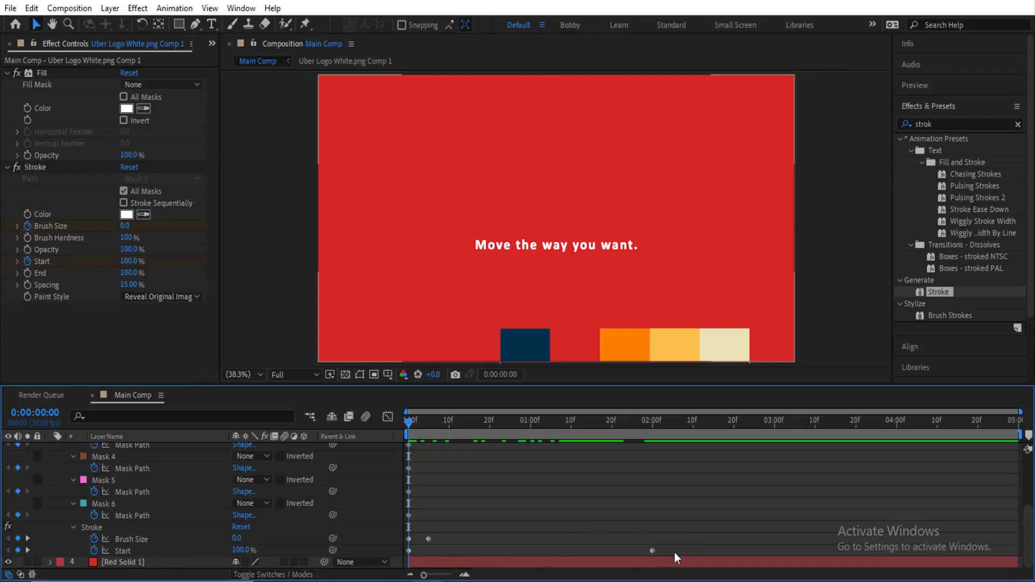
pyautogui.moveTo(674, 552); pyautogui.dragTo(397, 538)
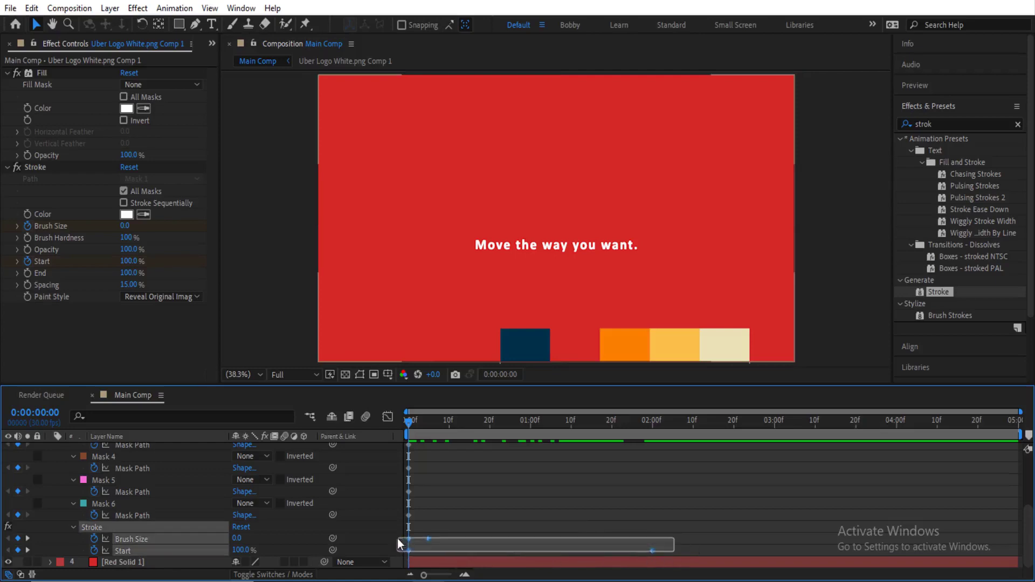
pyautogui.rightClick(429, 538)
pyautogui.moveTo(503, 528)
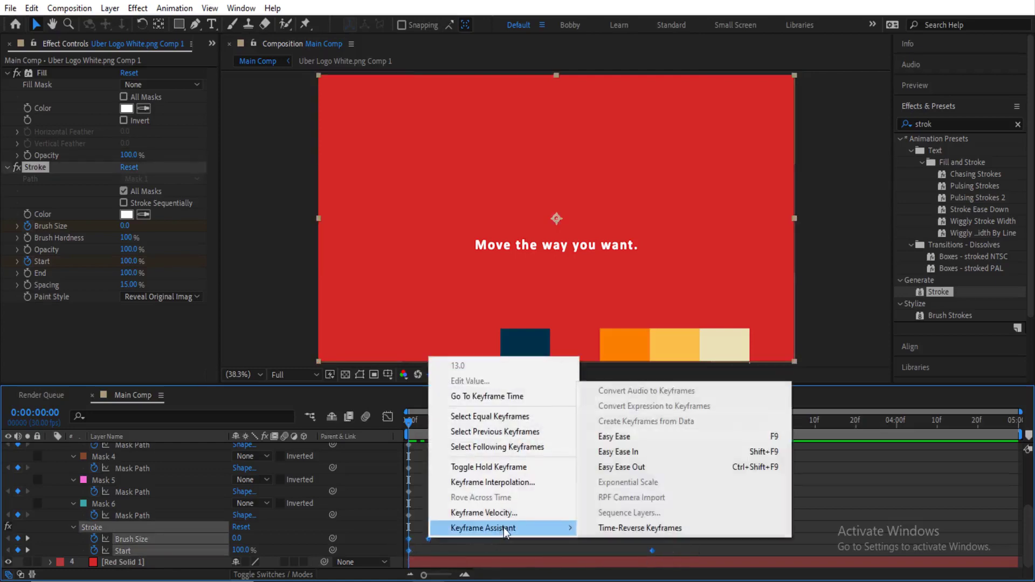
pyautogui.click(658, 437)
pyautogui.click(757, 523)
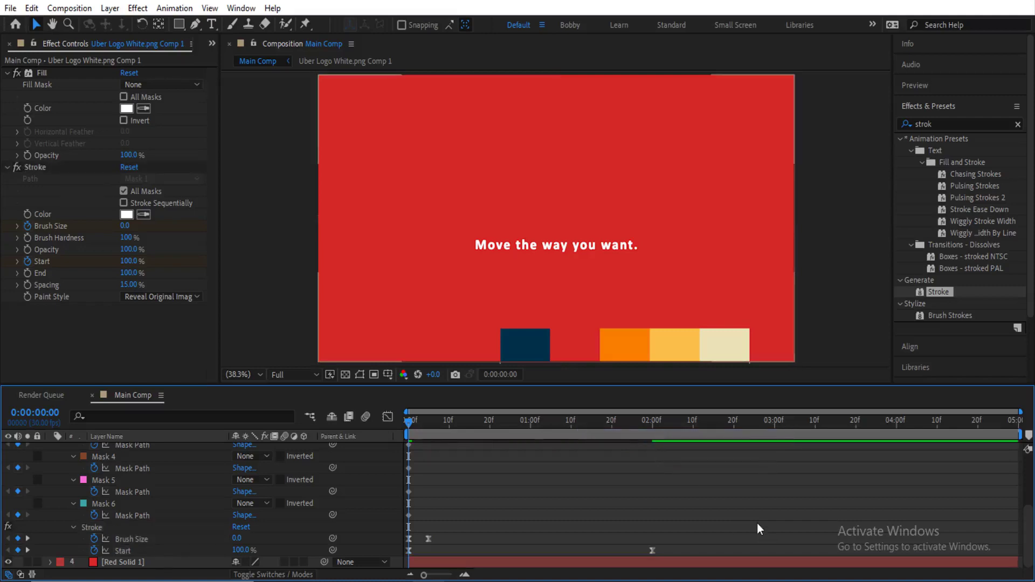
# Reshape the speed graph of Stroke's Start so it peaks early, extending the ending handle back to about 0:00:01:00 and lengthening the starting handle slightly
pyautogui.moveTo(688, 551); pyautogui.dragTo(401, 556)
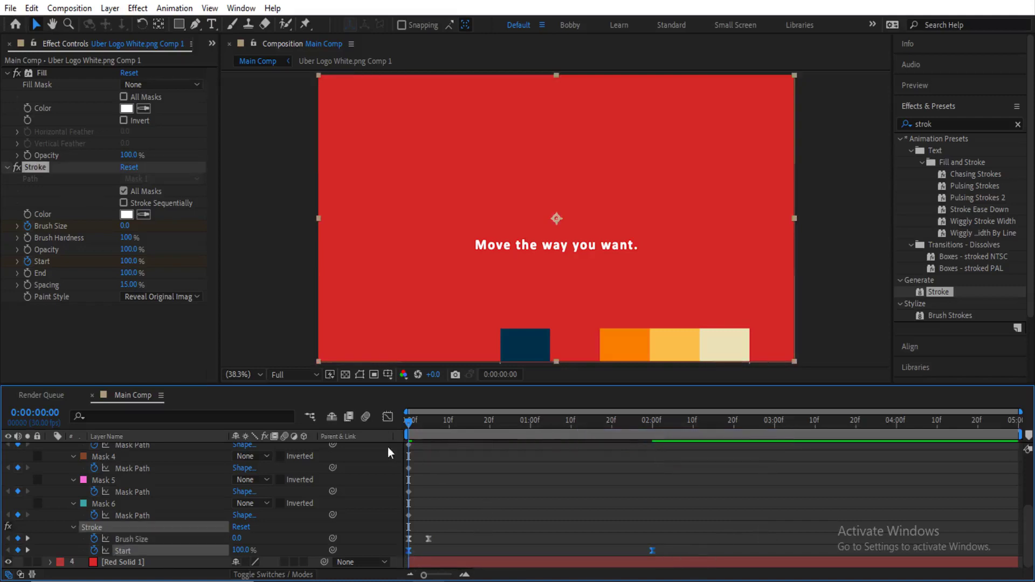
pyautogui.click(388, 418)
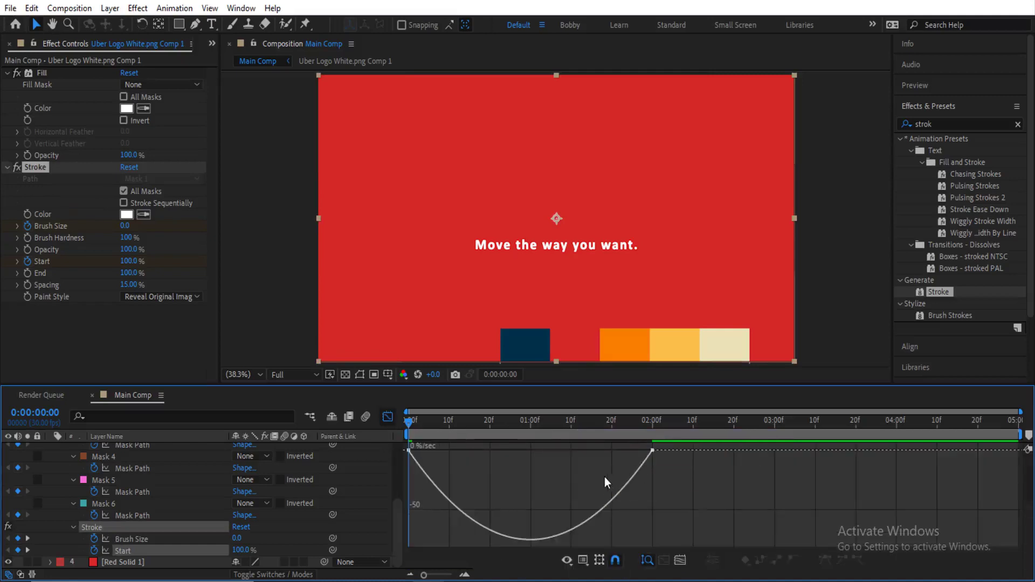
pyautogui.click(584, 560)
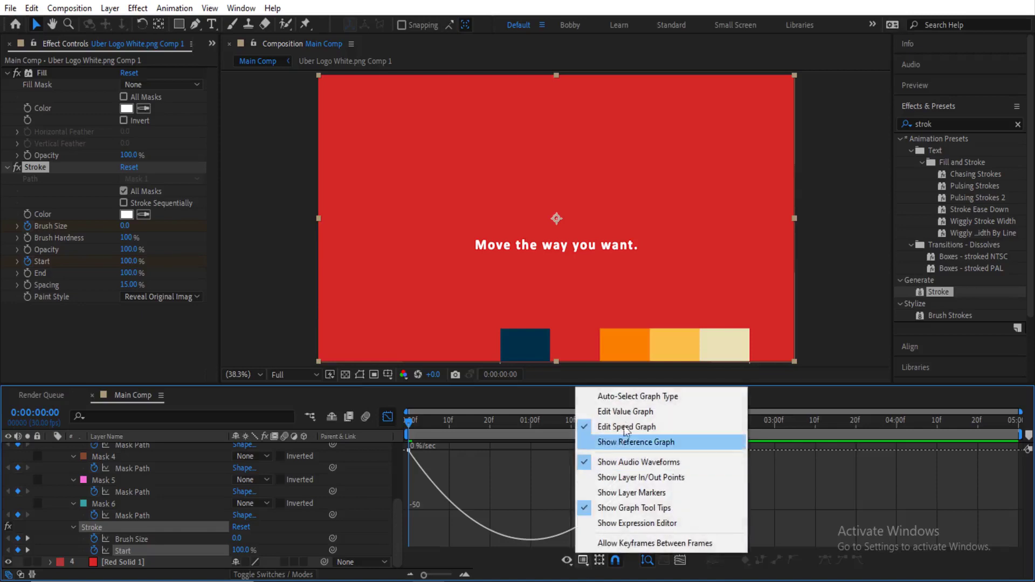
pyautogui.click(560, 473)
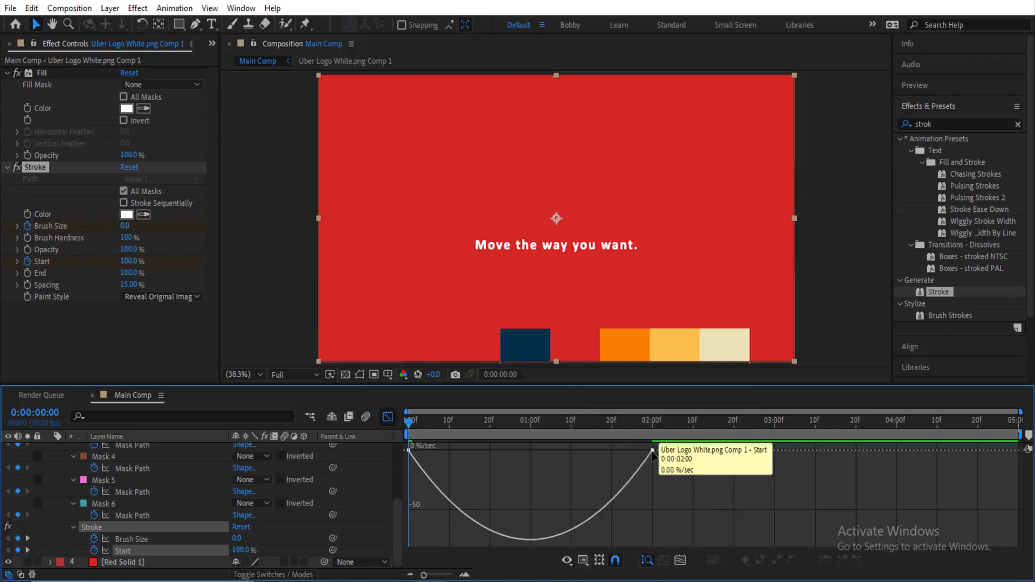
pyautogui.click(653, 451)
pyautogui.moveTo(612, 450); pyautogui.dragTo(531, 450)
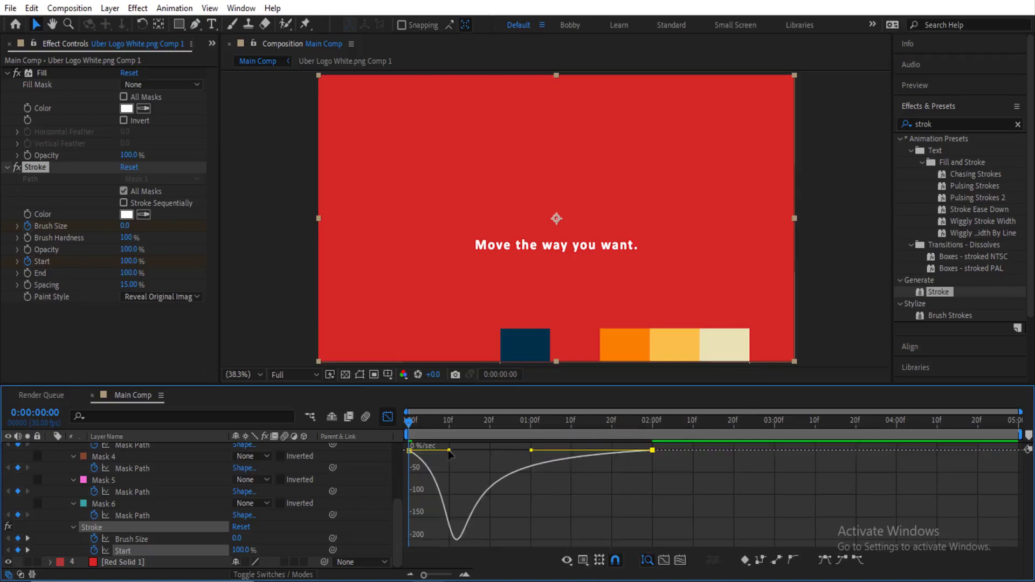
pyautogui.moveTo(448, 451); pyautogui.dragTo(459, 451)
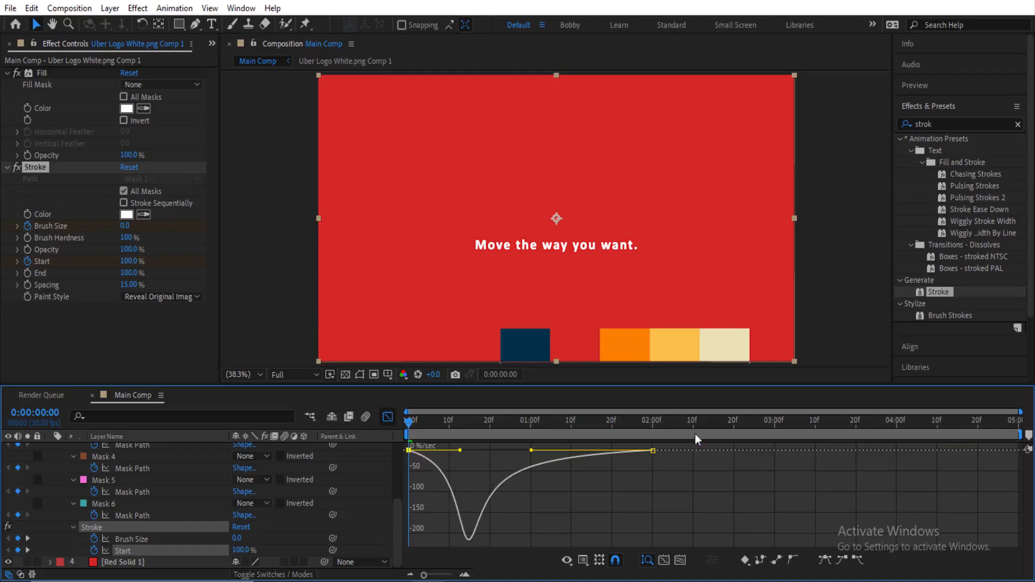
pyautogui.click(386, 417)
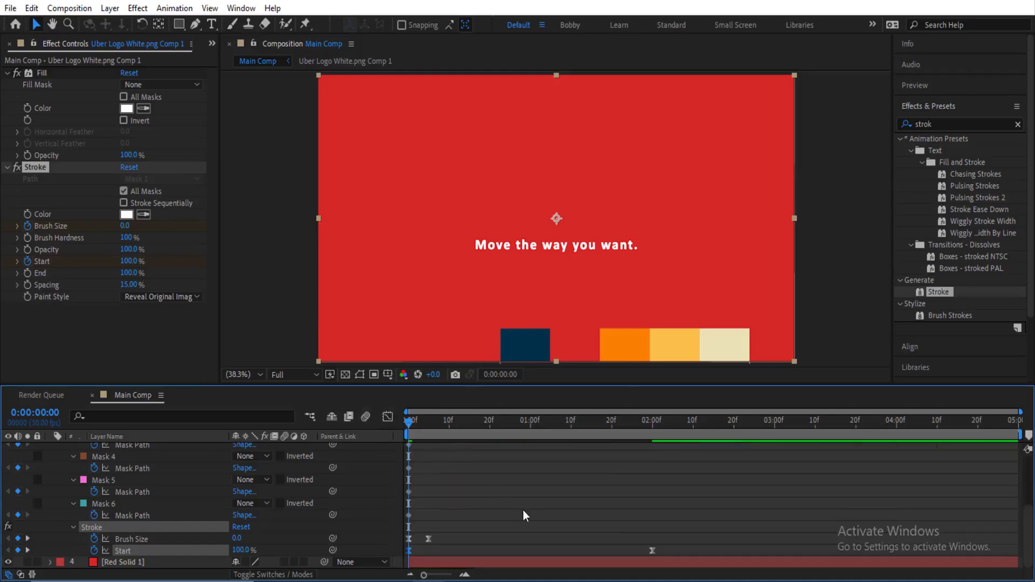
pyautogui.press('u')
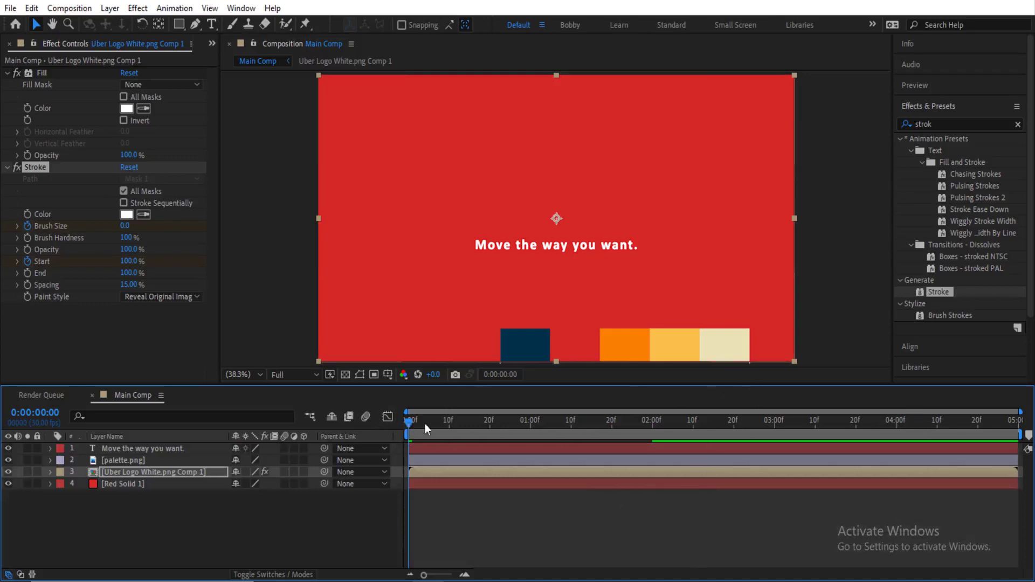
# Shorten the work area to end at 0:00:03:00 and preview the logo's stroke reveal
pyautogui.moveTo(425, 424)
pyautogui.mouseDown()
pyautogui.moveTo(649, 430)
pyautogui.moveTo(502, 439)
pyautogui.mouseUp()
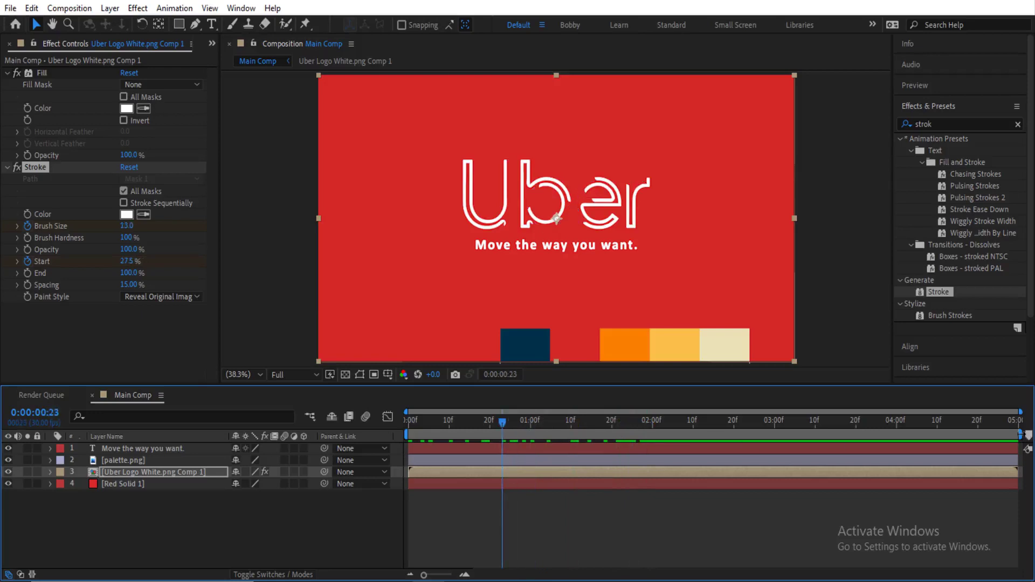
pyautogui.moveTo(1020, 434); pyautogui.dragTo(776, 434)
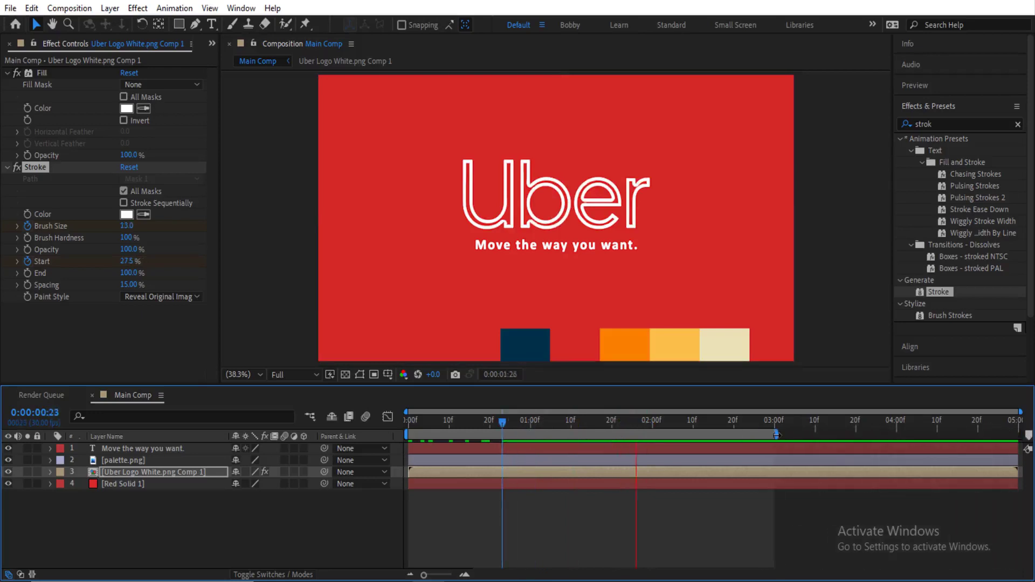
pyautogui.click(409, 470)
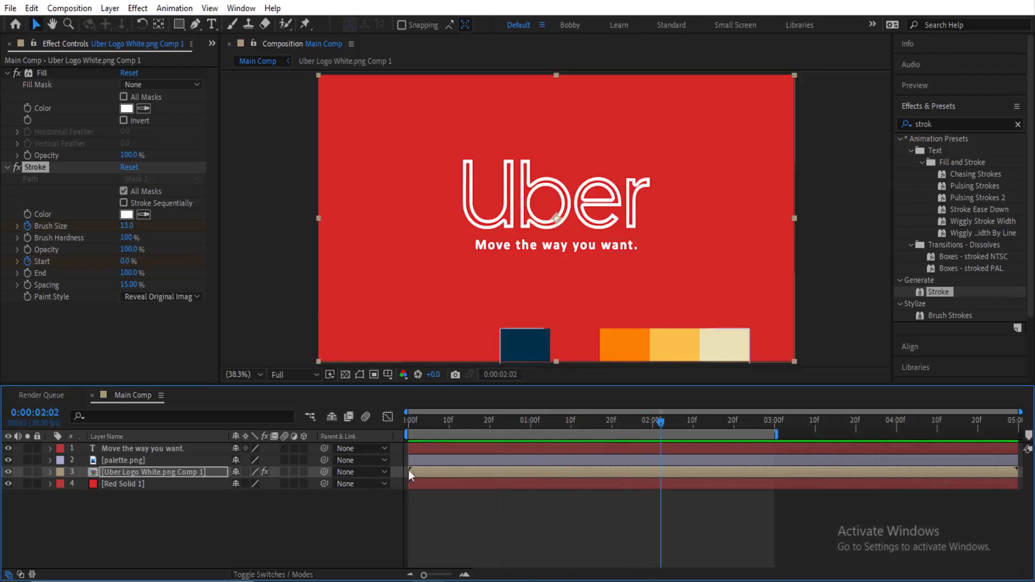
# Duplicate the Uber Logo White.png Comp 1 layer twice
pyautogui.click(204, 472)
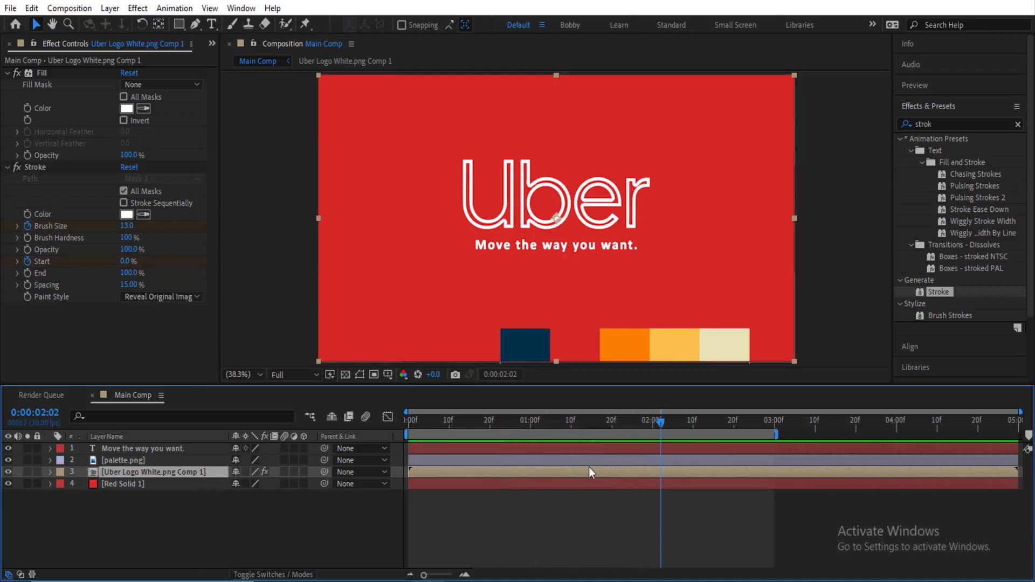
pyautogui.hotkey('ctrl', 'd')
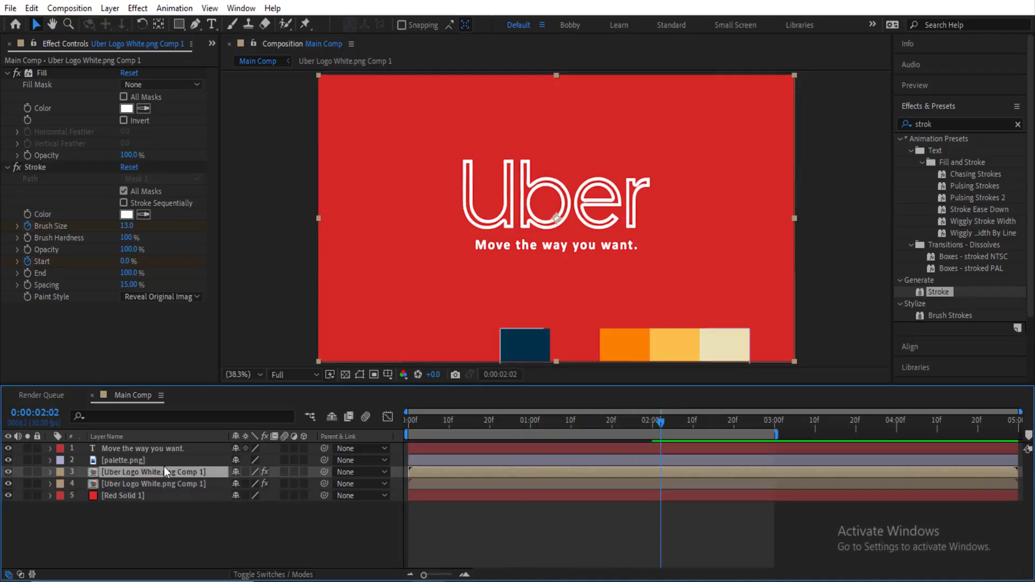
pyautogui.hotkey('ctrl', 'd')
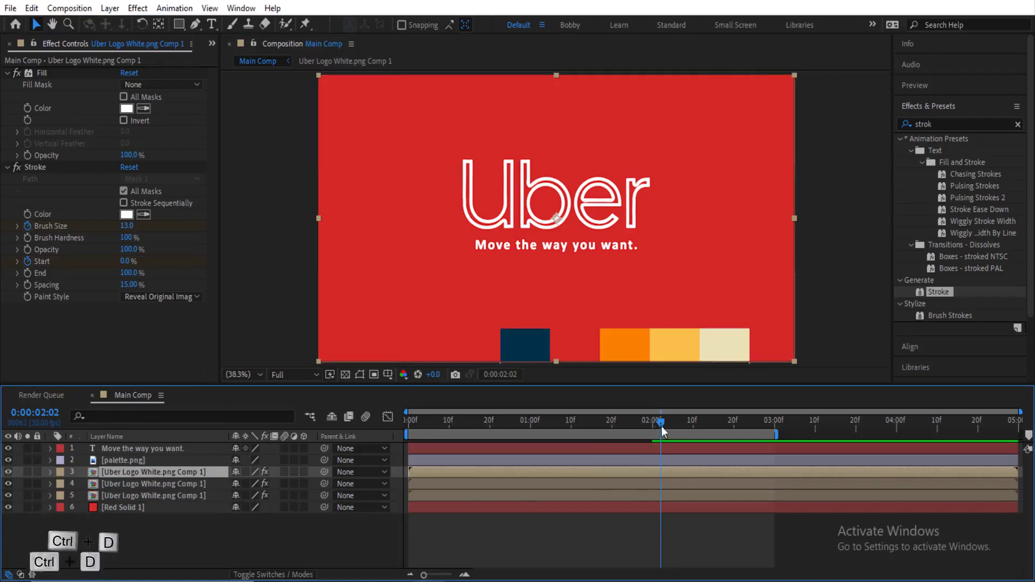
# Shift the two upper Uber logo copies, layers 3 and 4, to start at 0:00:00:07
pyautogui.moveTo(643, 421); pyautogui.dragTo(338, 434)
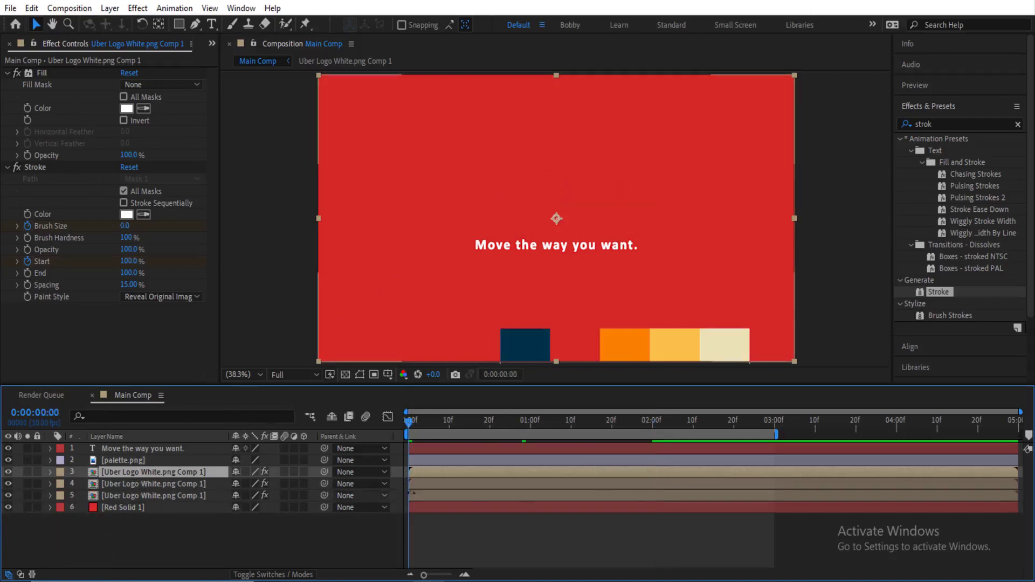
pyautogui.click(169, 484)
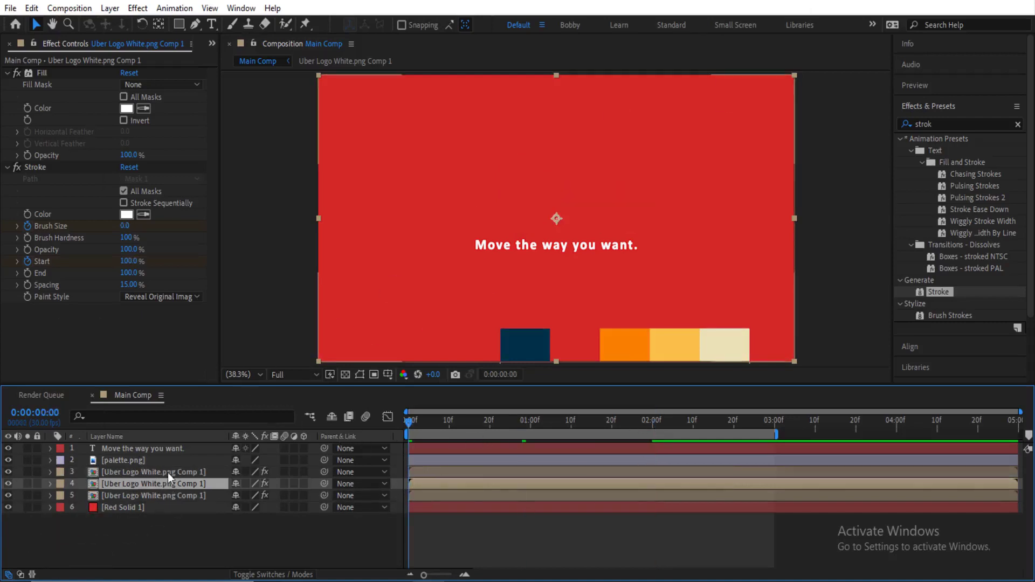
pyautogui.click(167, 473)
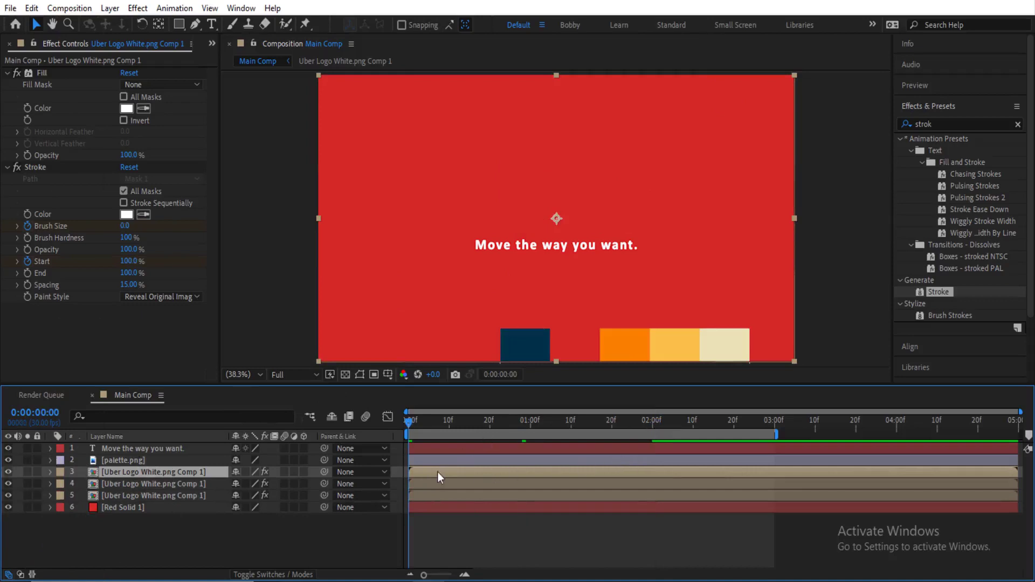
pyautogui.moveTo(410, 423); pyautogui.dragTo(437, 422)
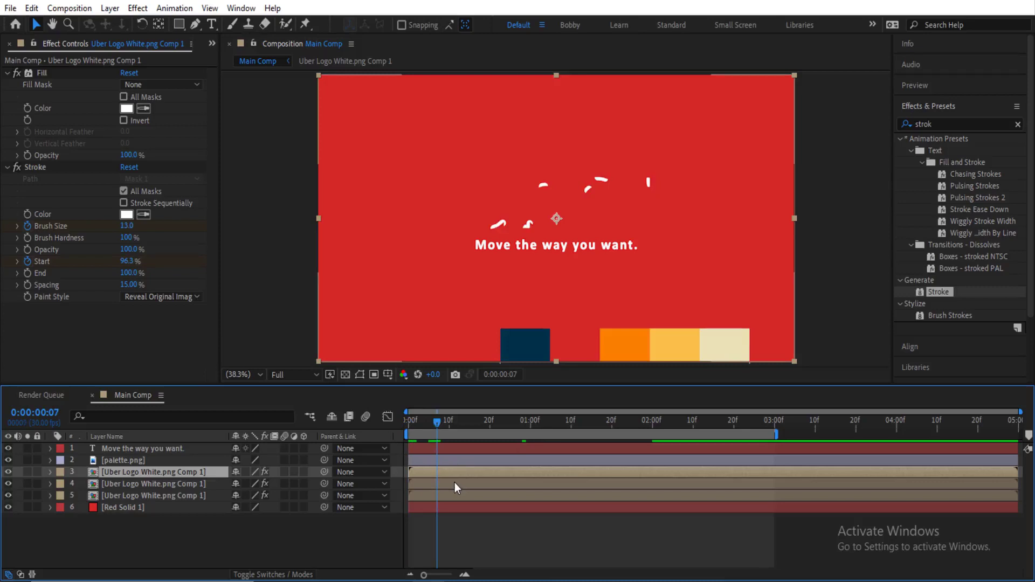
pyautogui.keyDown('ctrl'); pyautogui.click(193, 485); pyautogui.keyUp('ctrl')
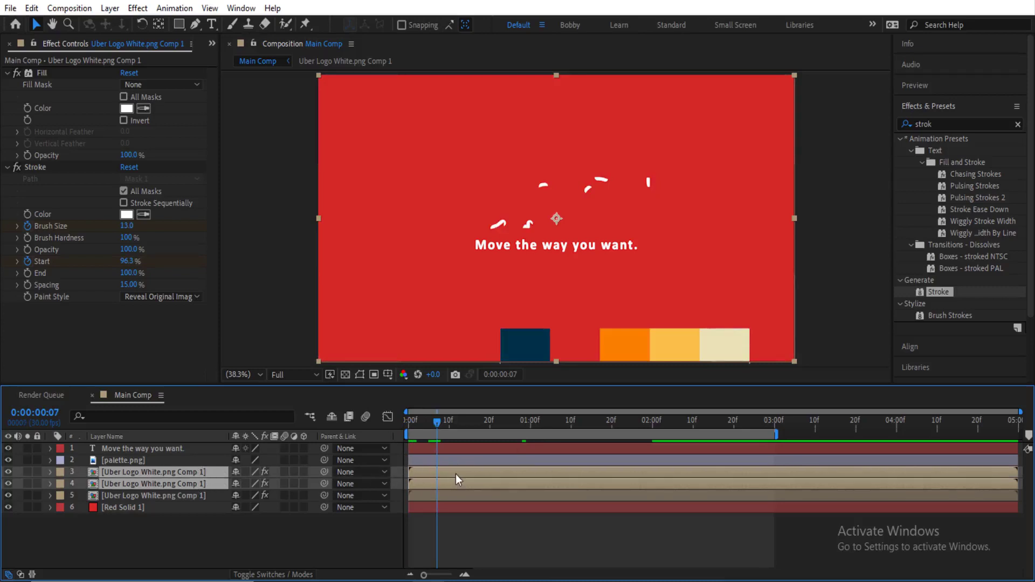
pyautogui.moveTo(455, 474); pyautogui.dragTo(481, 474)
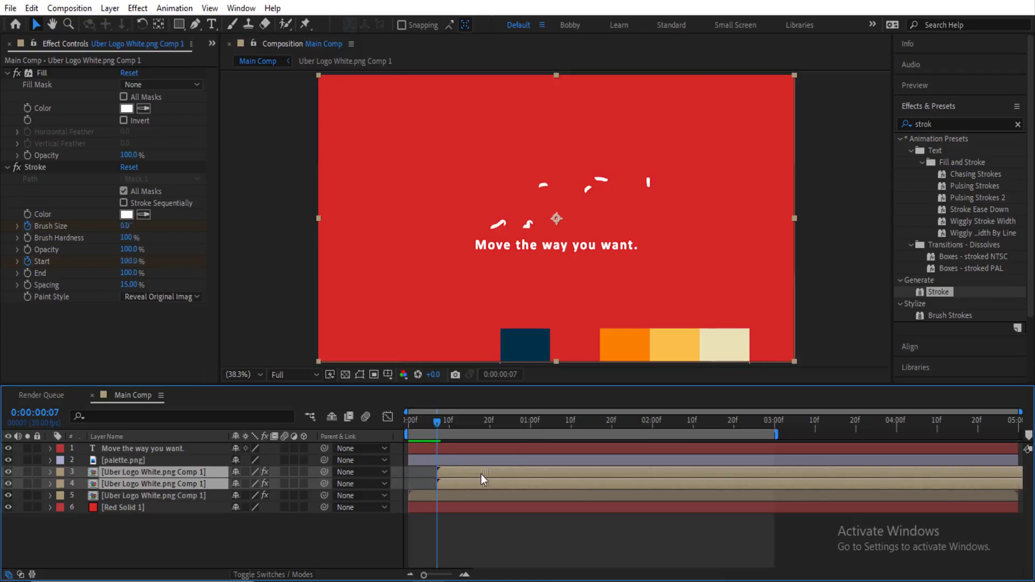
# Shift the topmost Uber logo copy, layer 3, to start at 0:00:00:14
pyautogui.moveTo(437, 425); pyautogui.dragTo(468, 425)
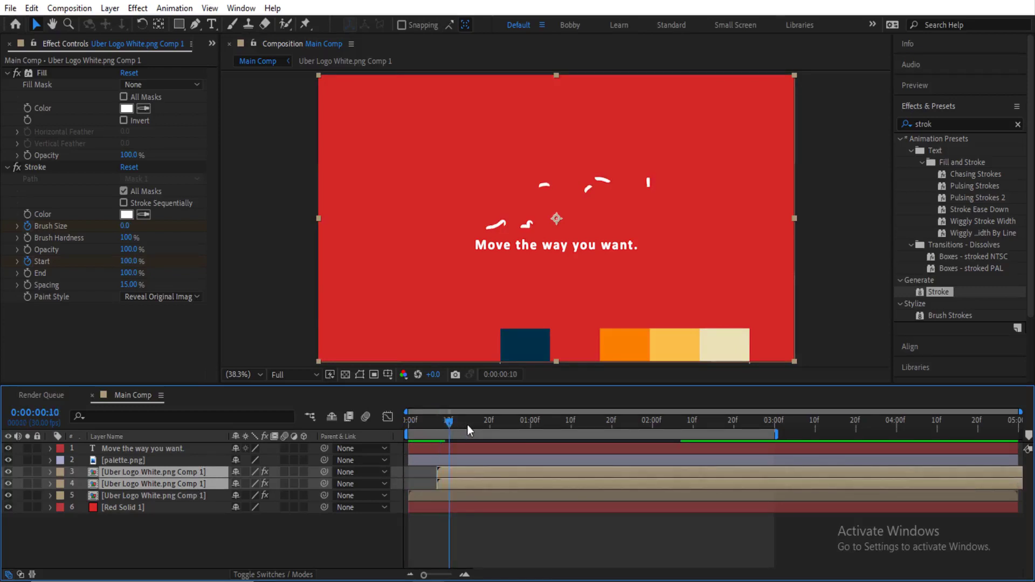
pyautogui.click(186, 485)
pyautogui.click(182, 470)
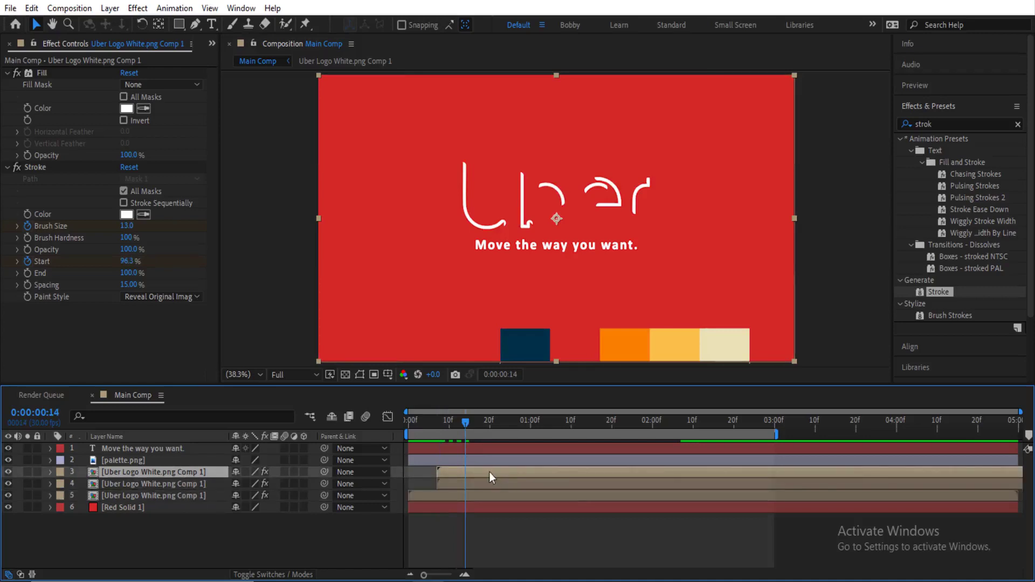
pyautogui.moveTo(489, 471); pyautogui.dragTo(507, 471)
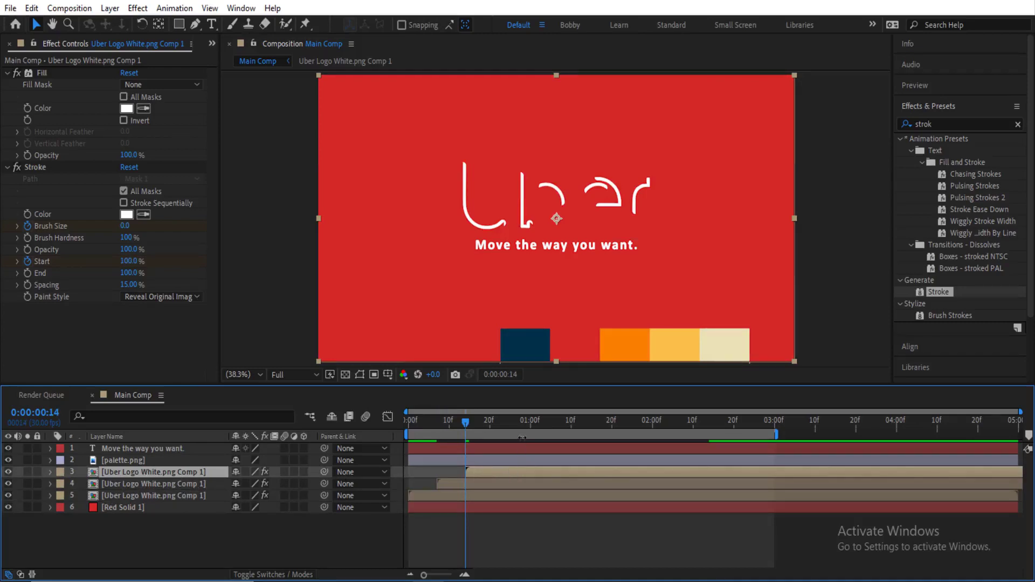
# Set the Fill color of the middle Uber logo copy, layer 4, to the dark blue sampled from the palette image
pyautogui.click(486, 483)
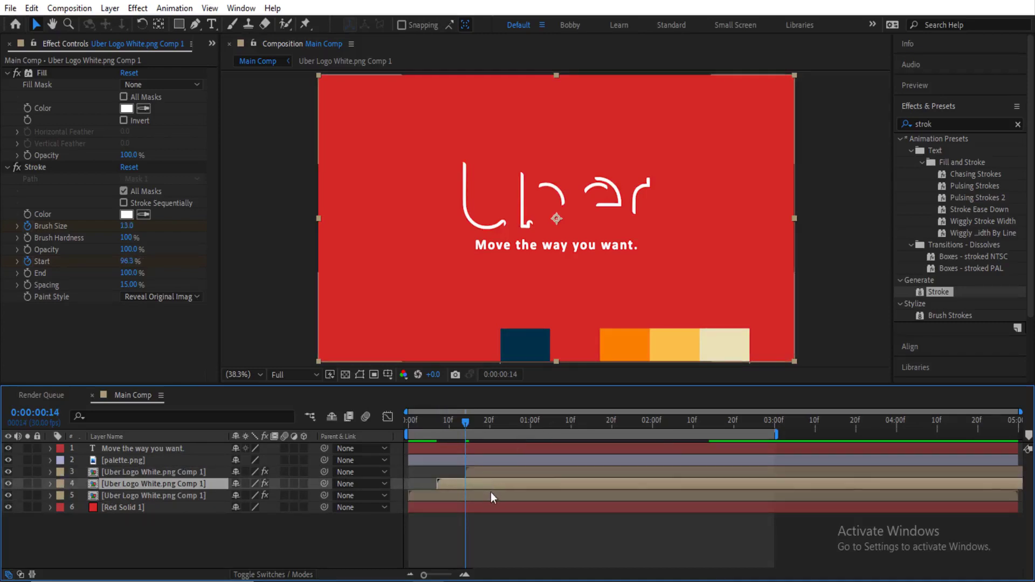
pyautogui.click(490, 492)
pyautogui.click(490, 487)
pyautogui.click(493, 496)
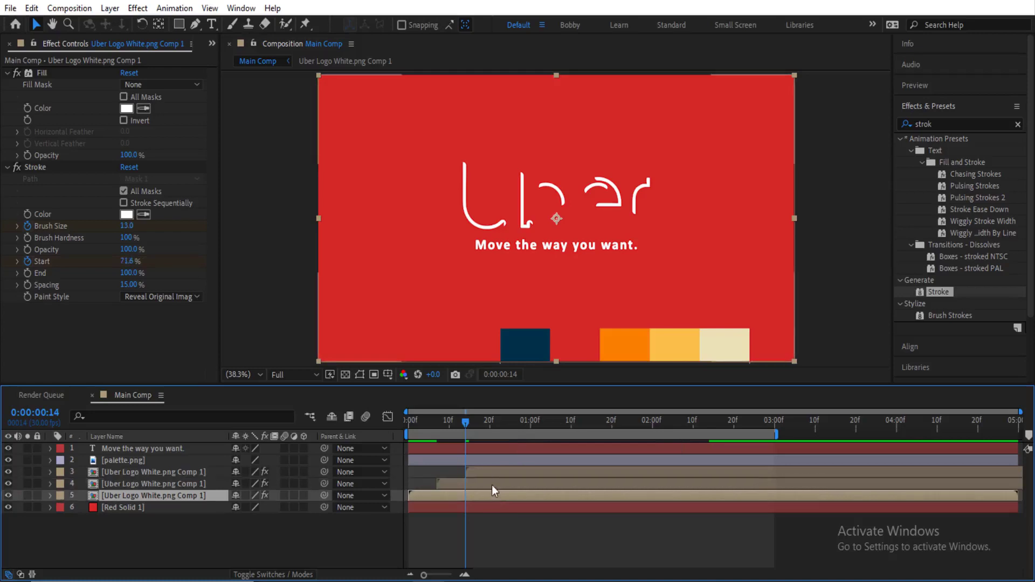
pyautogui.click(492, 485)
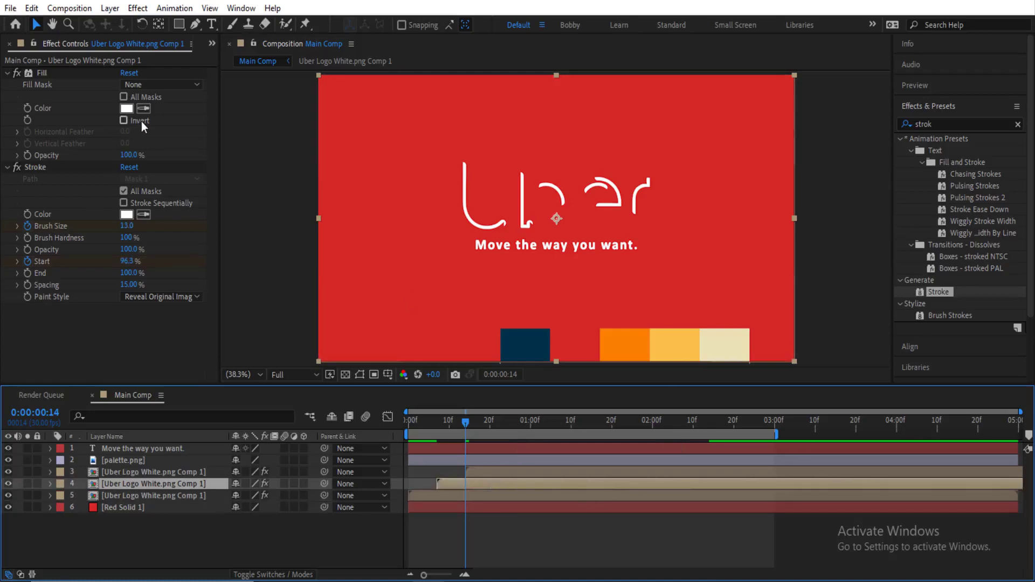
pyautogui.click(147, 108)
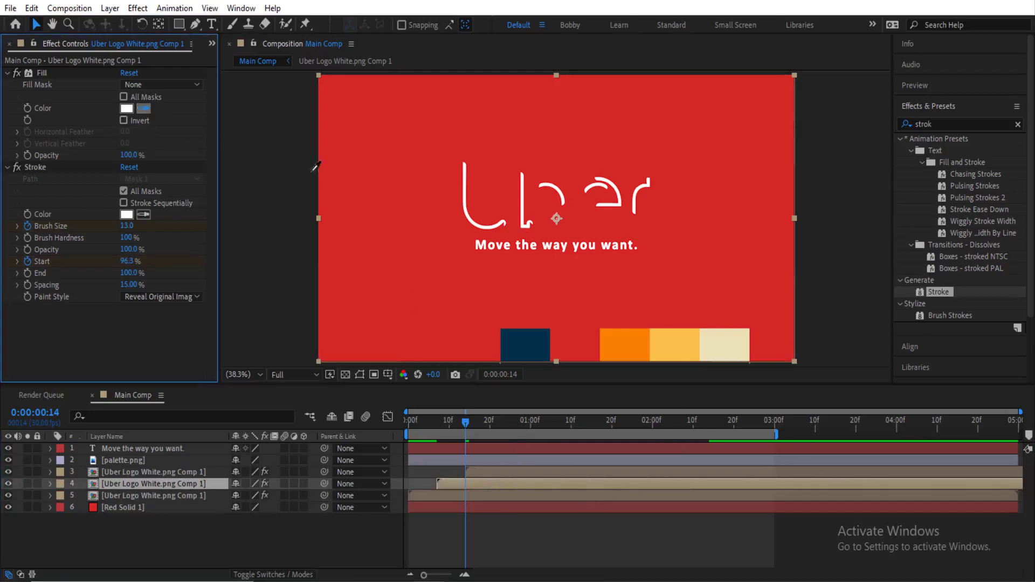
pyautogui.click(530, 337)
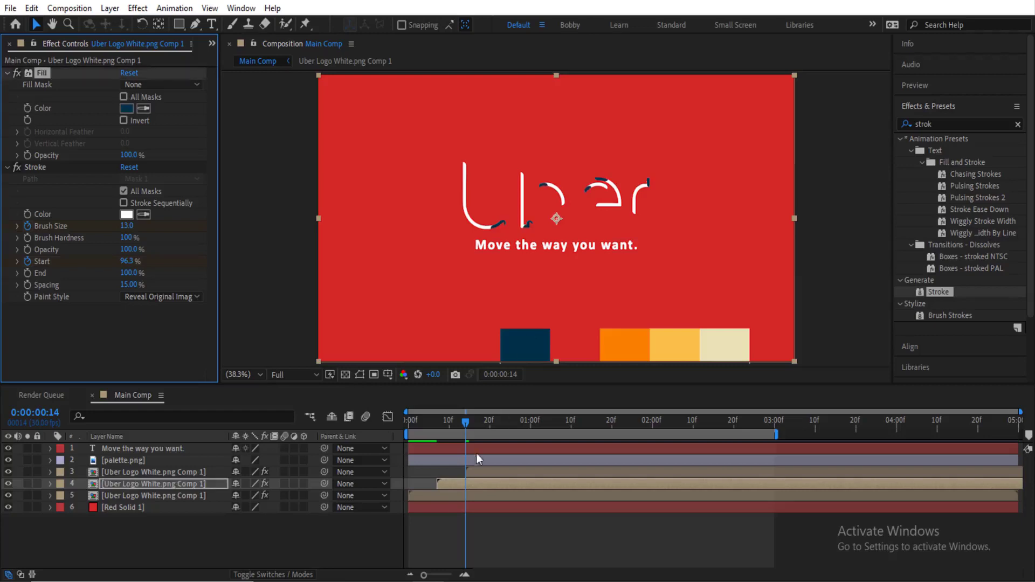
# Set the Fill color of the lowest Uber logo copy, layer 5, to the orange sampled from the palette image and preview the reveal
pyautogui.click(429, 495)
pyautogui.click(142, 108)
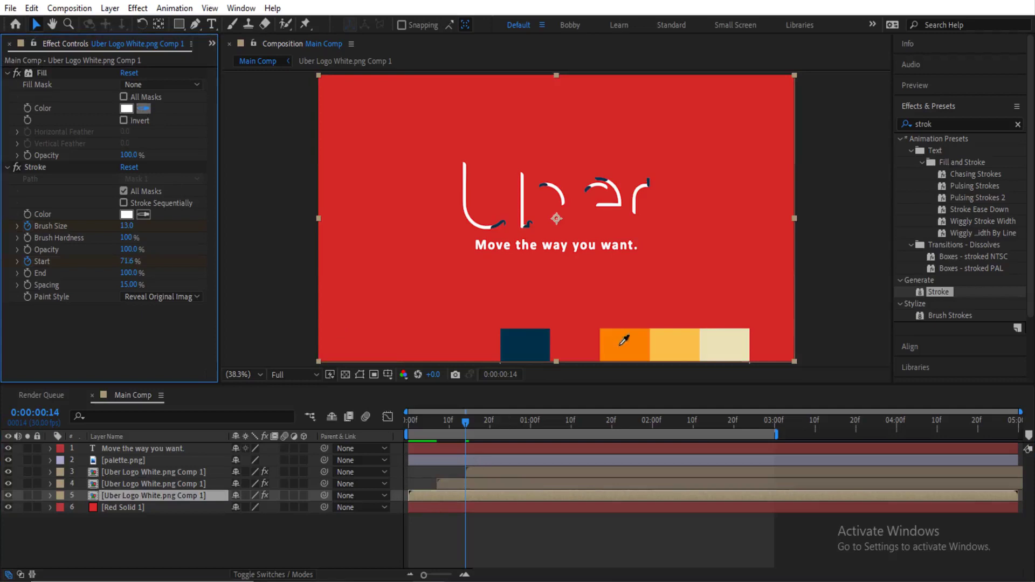
pyautogui.click(638, 352)
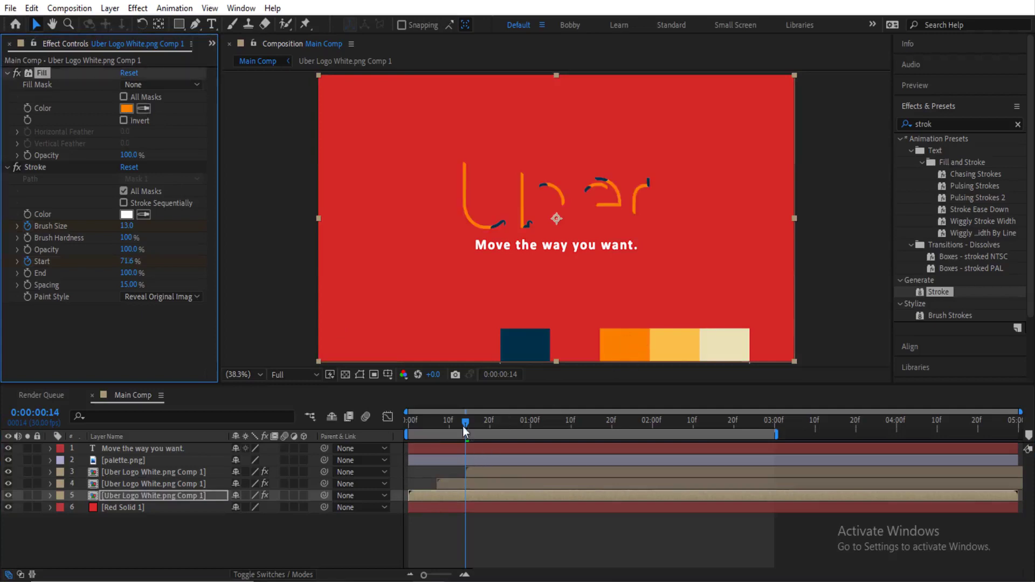
pyautogui.click(428, 427)
pyautogui.moveTo(428, 426); pyautogui.dragTo(595, 431)
pyautogui.moveTo(683, 432)
pyautogui.mouseDown()
pyautogui.moveTo(761, 436)
pyautogui.moveTo(370, 436)
pyautogui.moveTo(329, 448)
pyautogui.mouseUp()
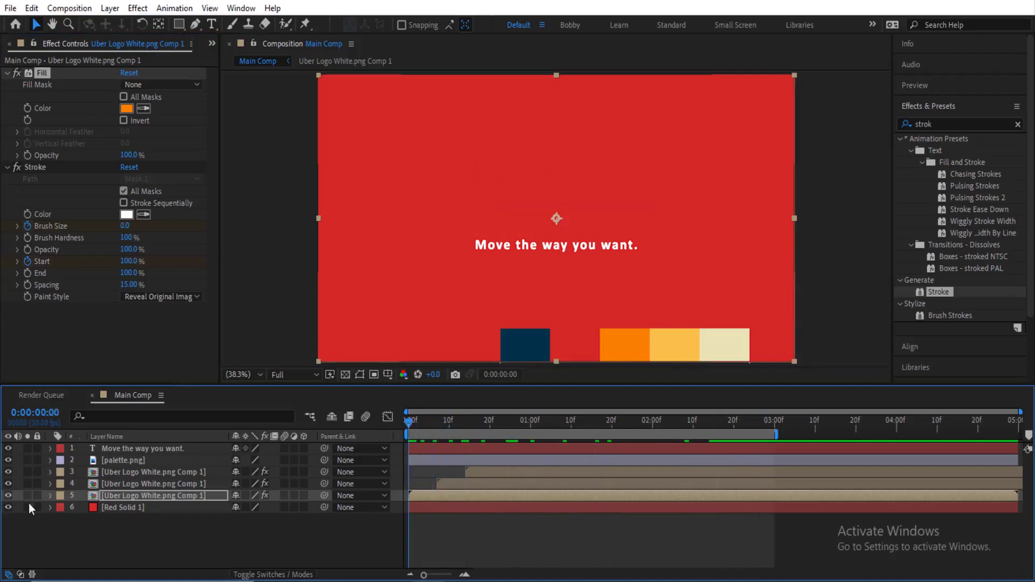
# Duplicate the topmost Uber logo copy, layer 3, and remove the Stroke effect from the duplicate
pyautogui.click(176, 475)
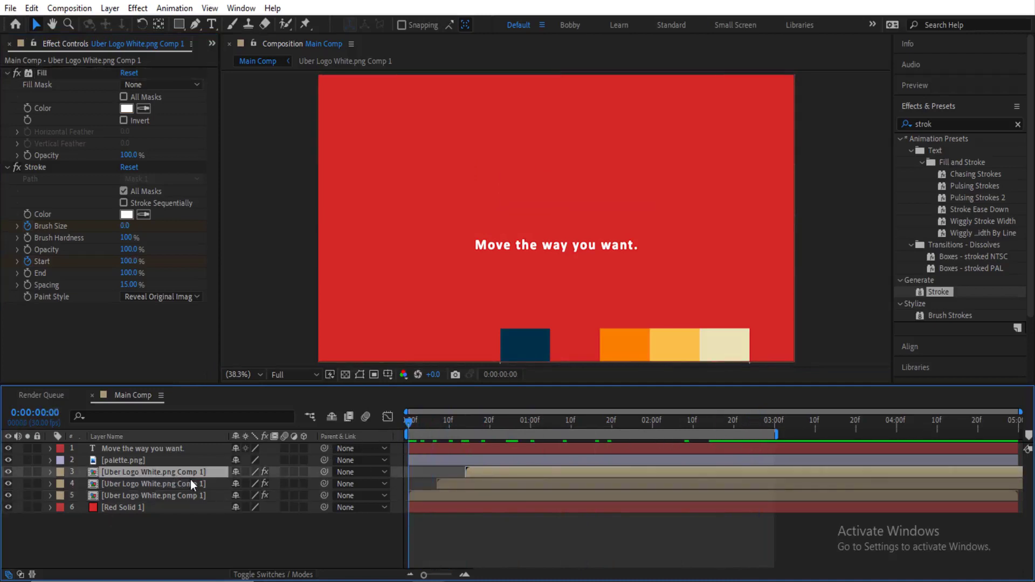
pyautogui.hotkey('ctrl', 'd')
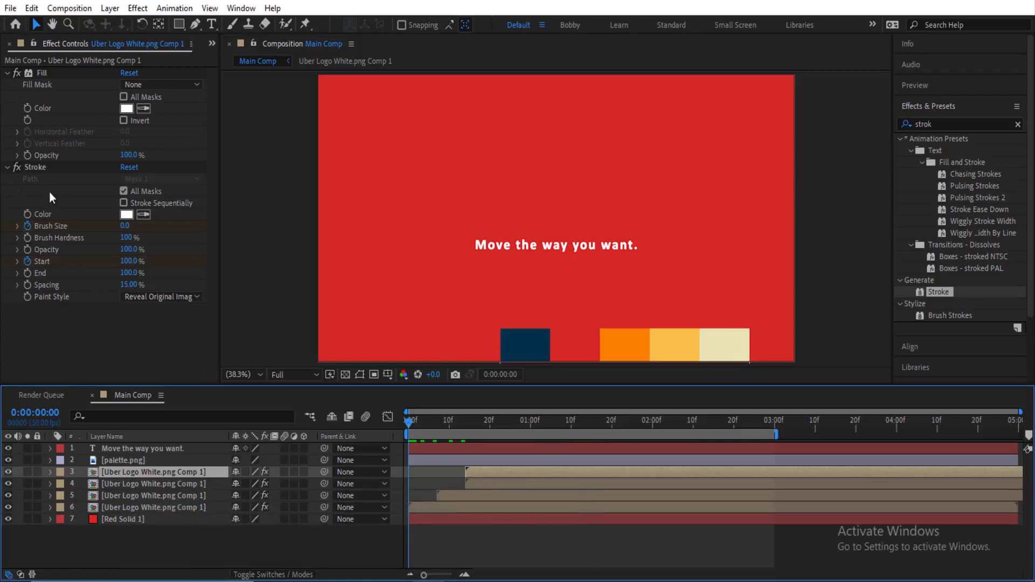
pyautogui.click(51, 167)
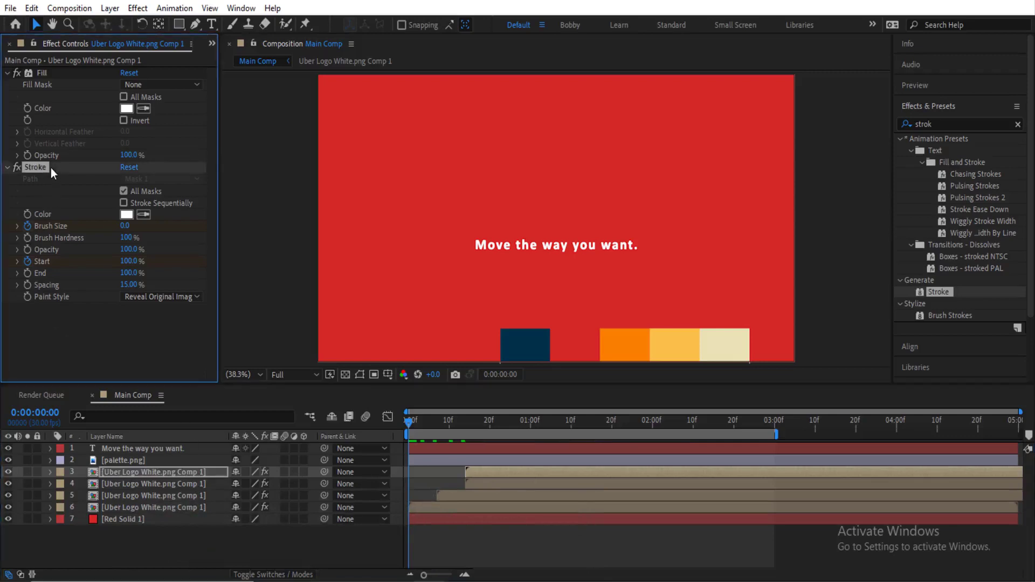
pyautogui.press('Delete')
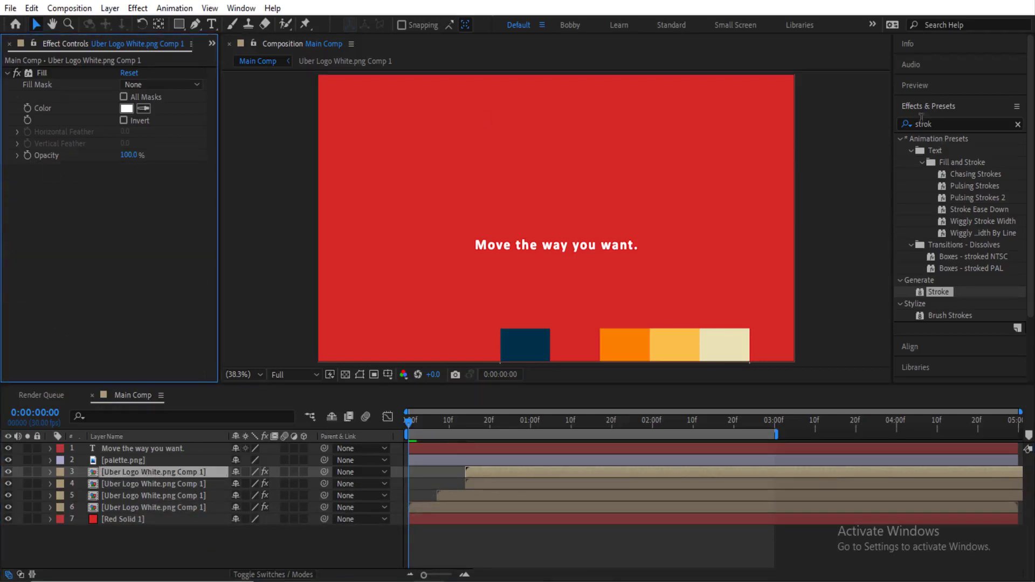
# Find the Radial Wipe transition and apply it to the topmost Uber logo copy, layer 3
pyautogui.click(922, 124)
pyautogui.doubleClick(921, 123)
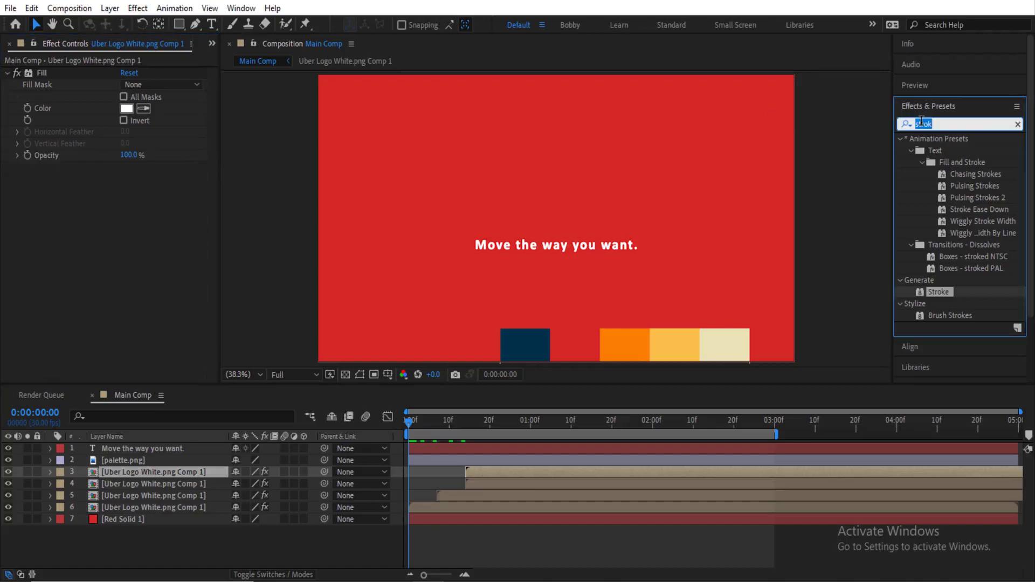
pyautogui.write('radi')
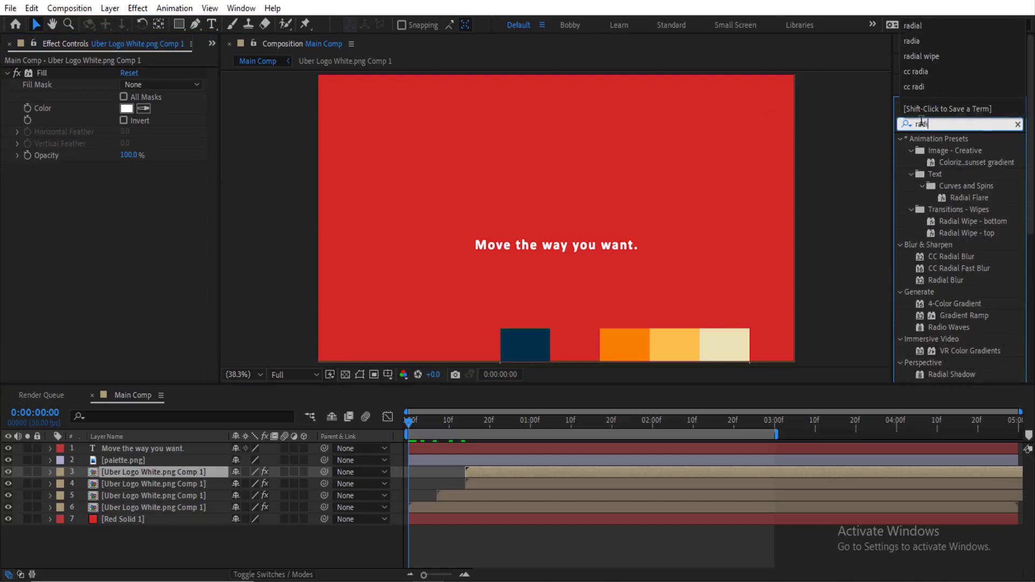
pyautogui.write('al wip')
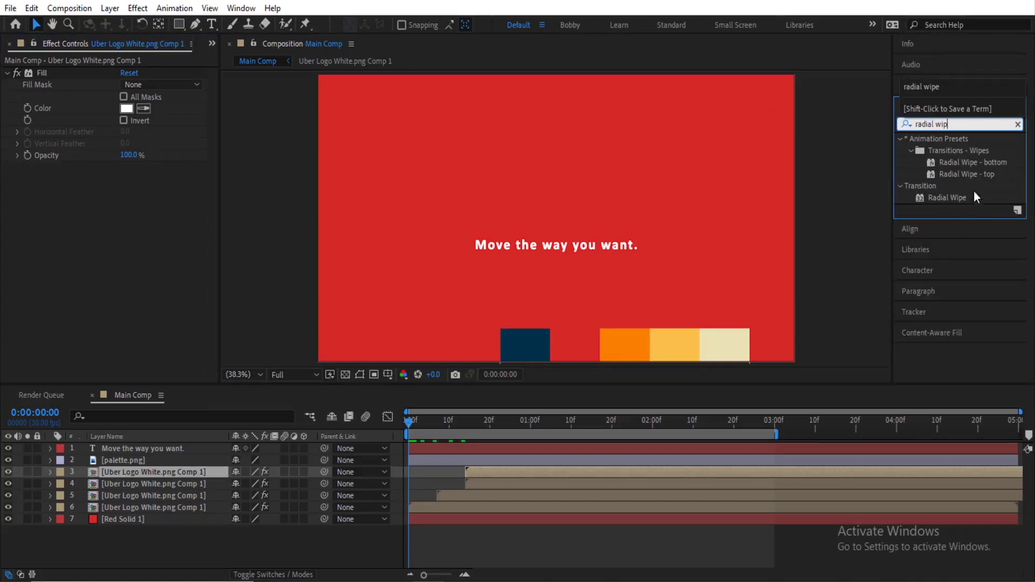
pyautogui.moveTo(977, 198)
pyautogui.mouseDown()
pyautogui.moveTo(167, 487)
pyautogui.moveTo(168, 471)
pyautogui.mouseUp()
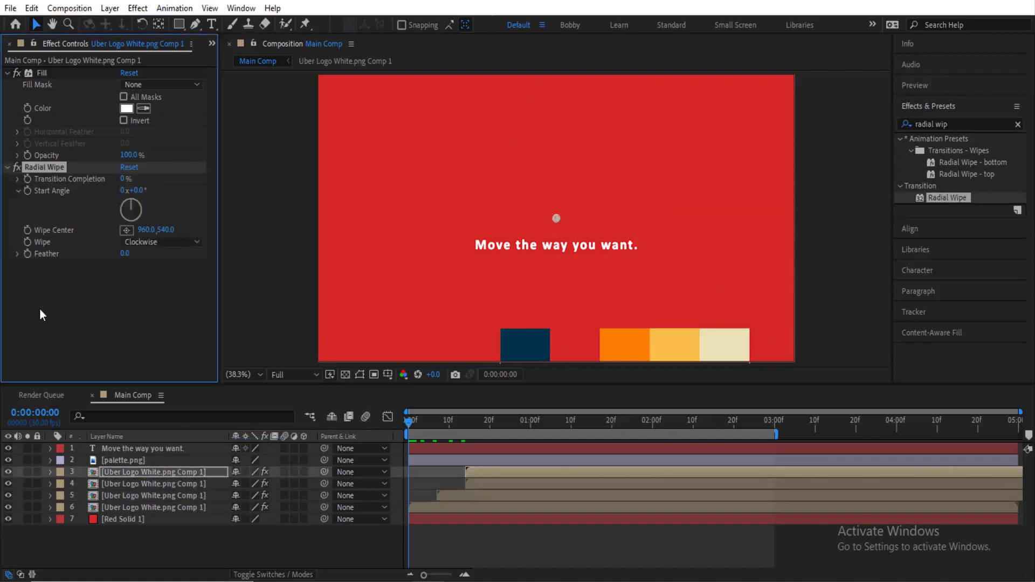
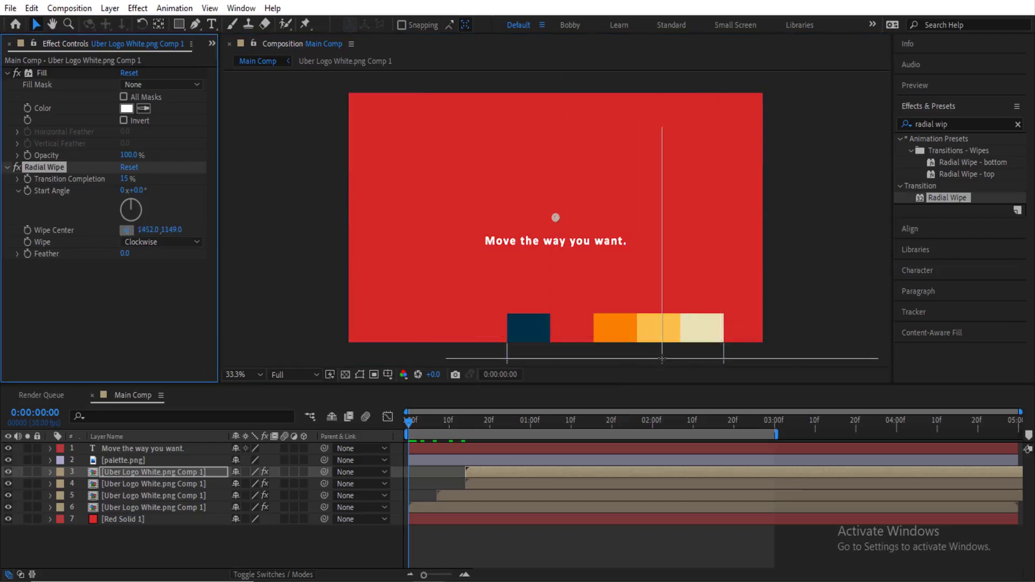
# Place the Radial Wipe center below the frame at about 1452, 1149 and set the Wipe direction to Counterclockwise
pyautogui.click(555, 217)
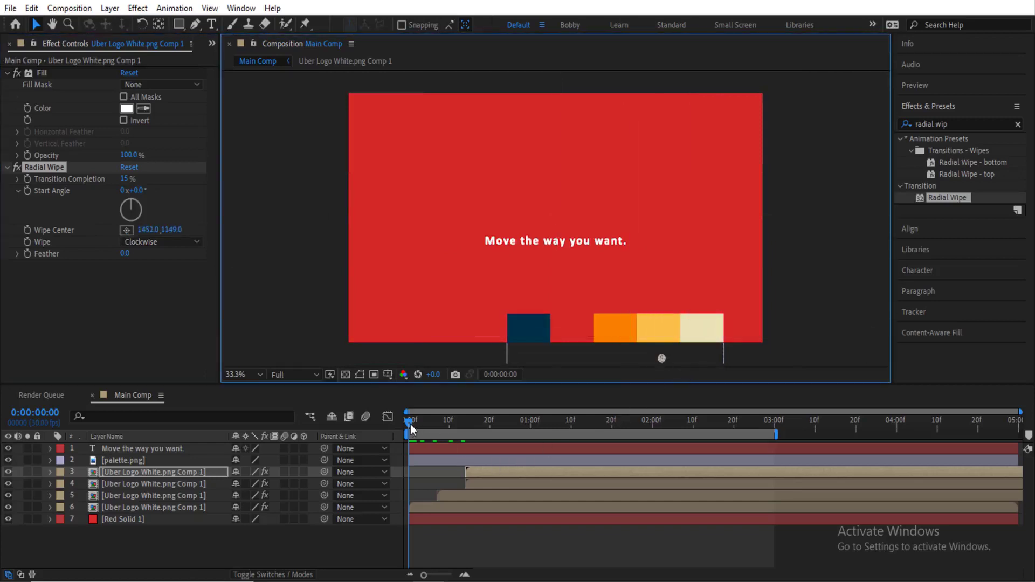
pyautogui.moveTo(410, 425); pyautogui.dragTo(485, 428)
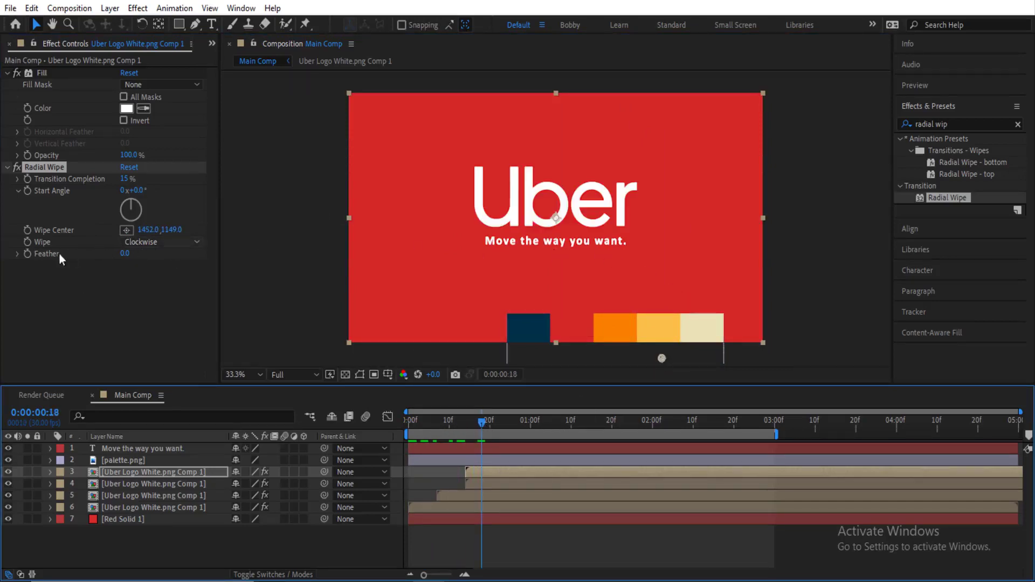
pyautogui.click(177, 248)
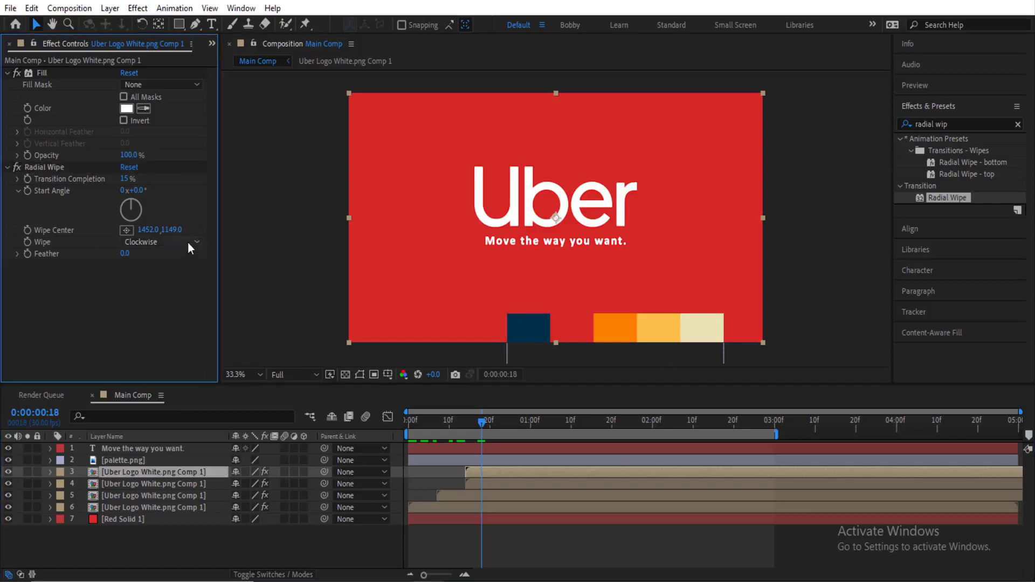
pyautogui.click(188, 242)
pyautogui.click(186, 274)
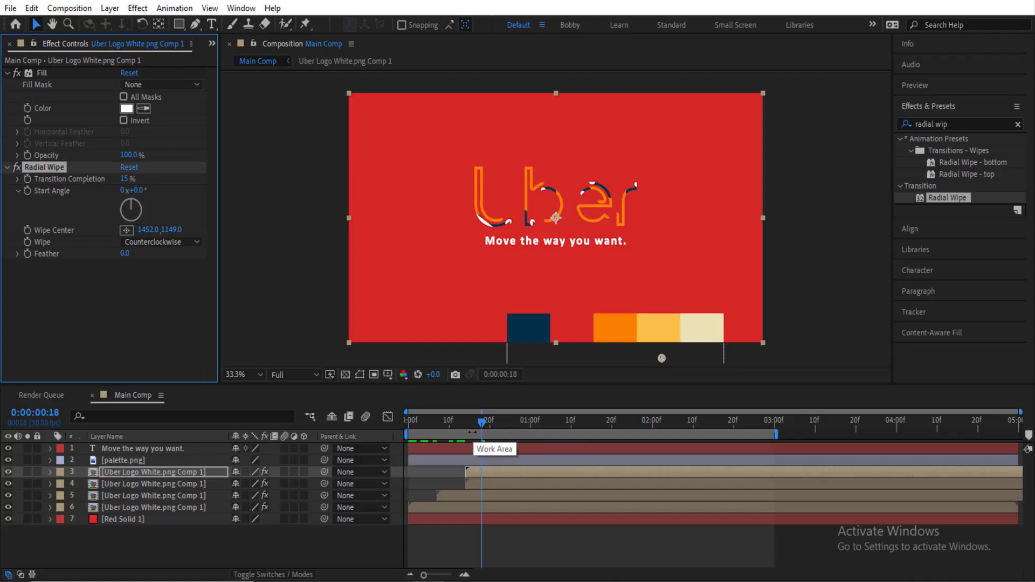
# Keyframe layer 3's Radial Wipe Transition Completion at 15% at 0:00:02:00 and at 0% at 0:00:02:10
pyautogui.moveTo(481, 423); pyautogui.dragTo(653, 428)
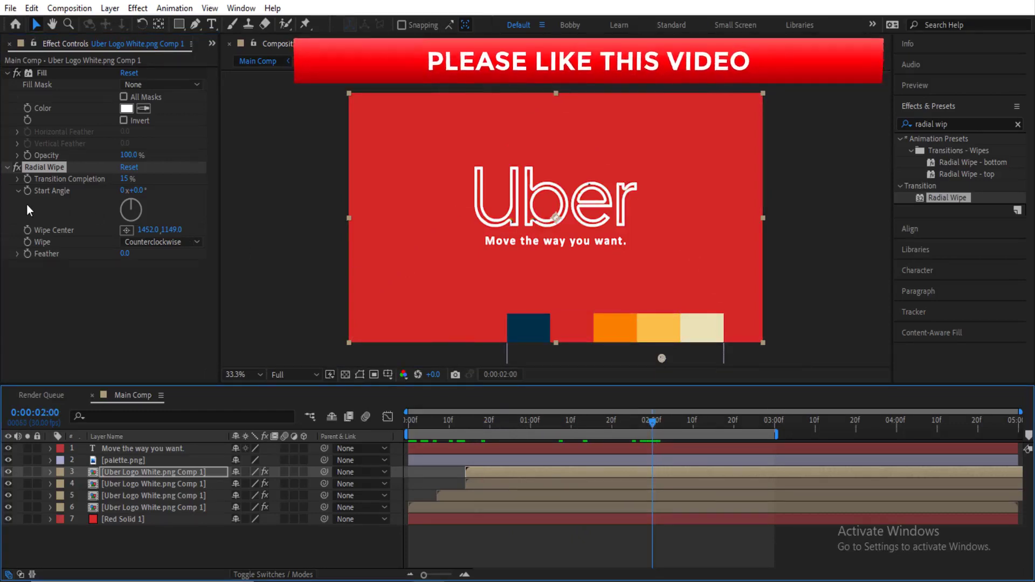
pyautogui.click(27, 182)
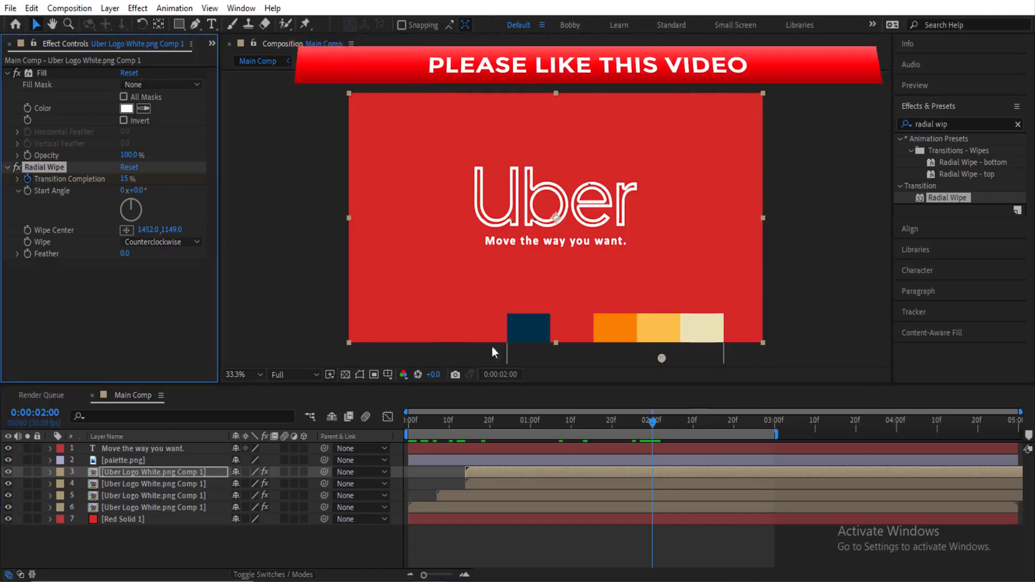
pyautogui.moveTo(653, 423); pyautogui.dragTo(694, 425)
pyautogui.press('pagedown')
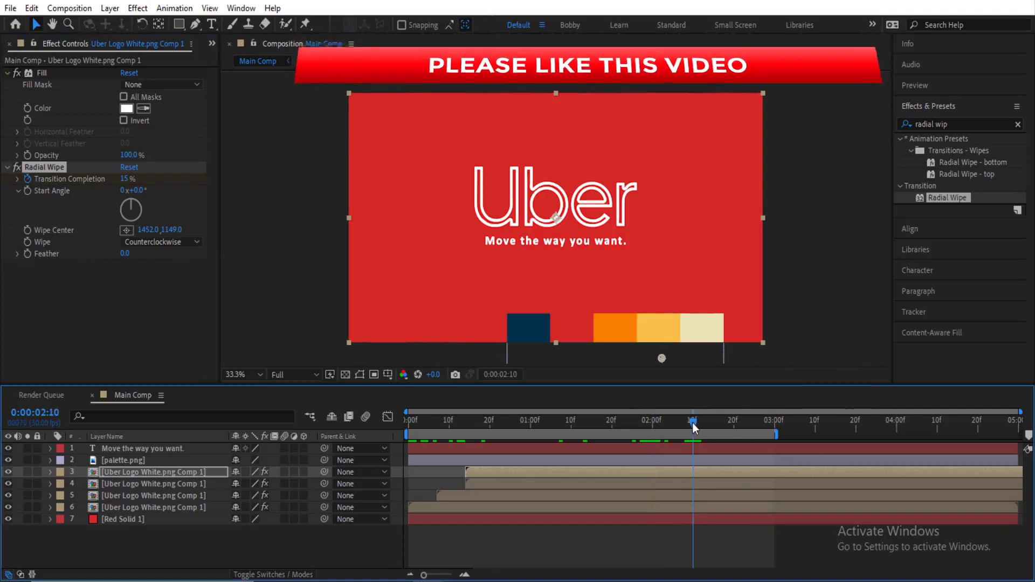
pyautogui.click(125, 179)
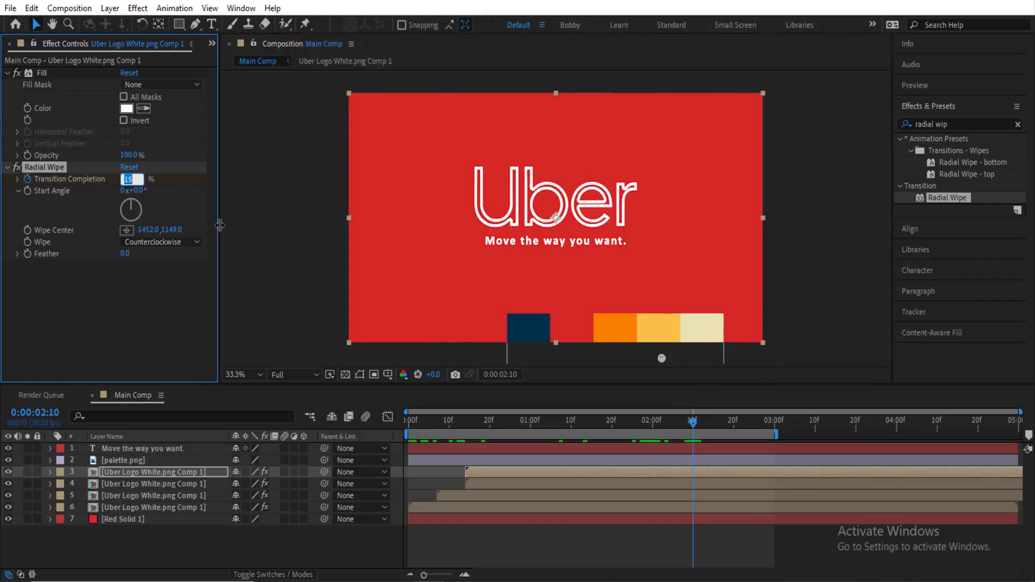
pyautogui.write('0')
pyautogui.press('Return')
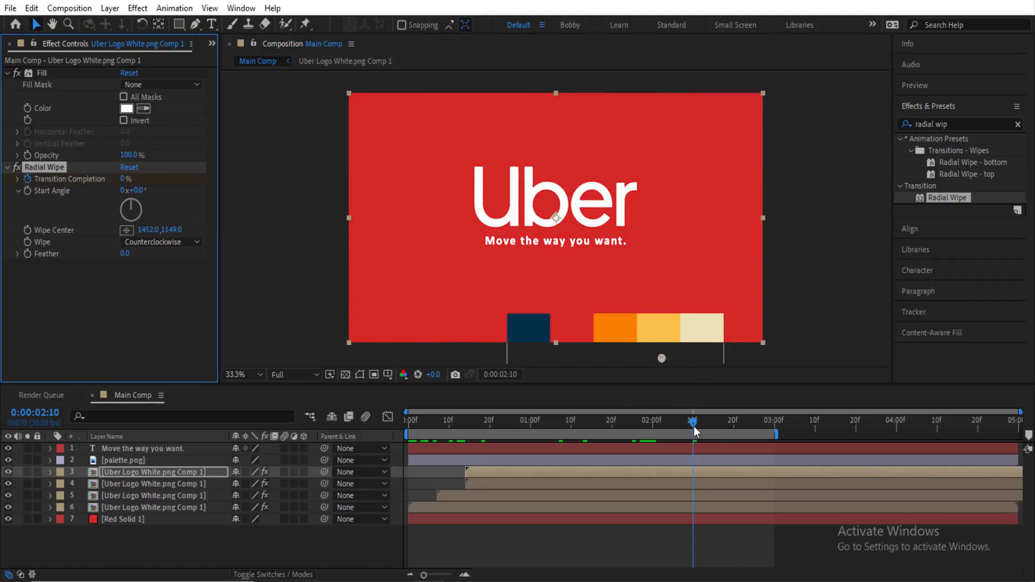
# Preview the wipe and set layer 3's Fill color to the dark blue sampled from the palette image
pyautogui.moveTo(691, 422)
pyautogui.mouseDown()
pyautogui.moveTo(571, 422)
pyautogui.moveTo(694, 422)
pyautogui.mouseUp()
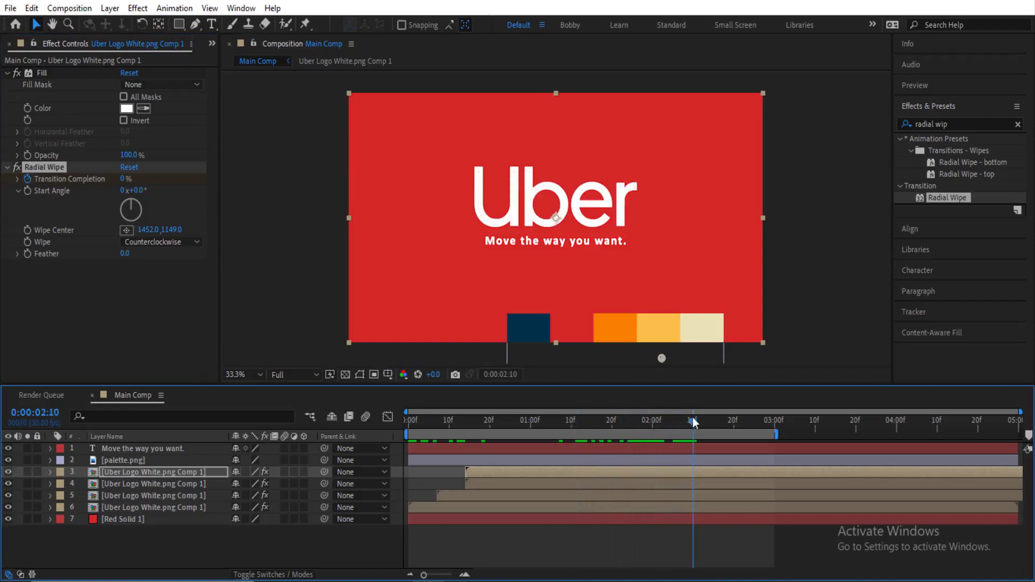
pyautogui.click(144, 109)
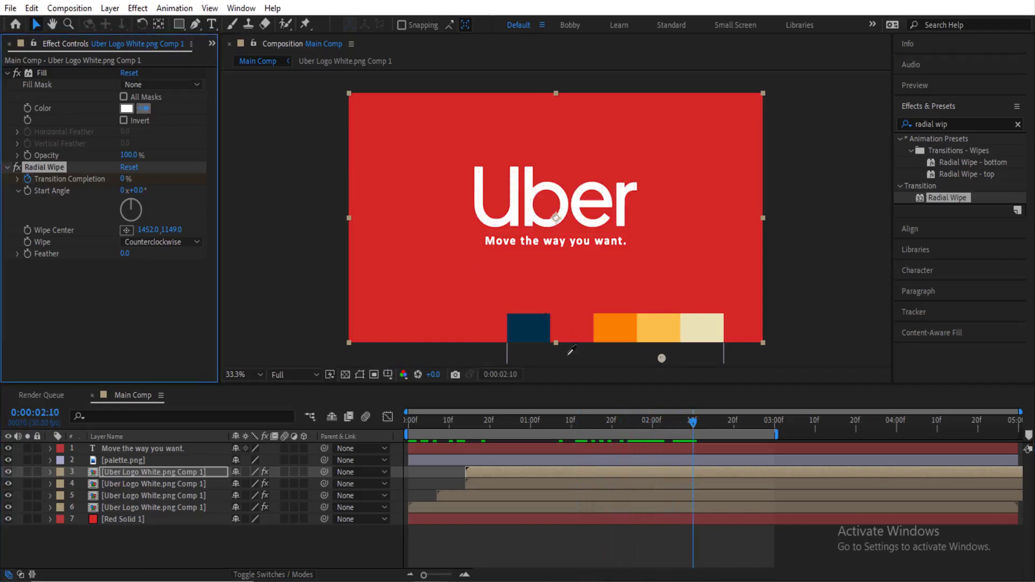
pyautogui.click(533, 326)
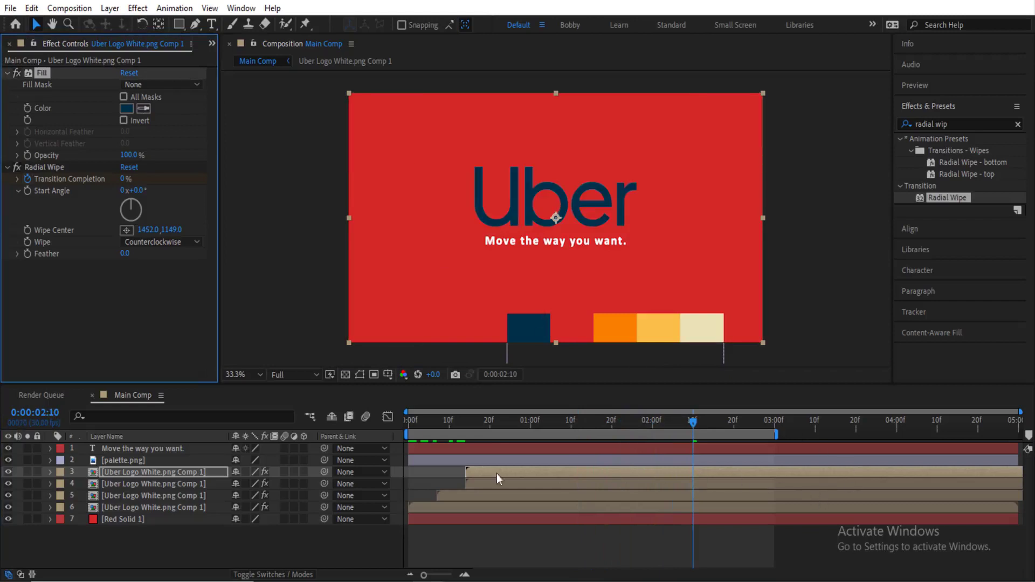
# Reveal layer 3's keyframes and apply Easy Ease to both Radial Wipe Transition Completion keyframes
pyautogui.click(141, 470)
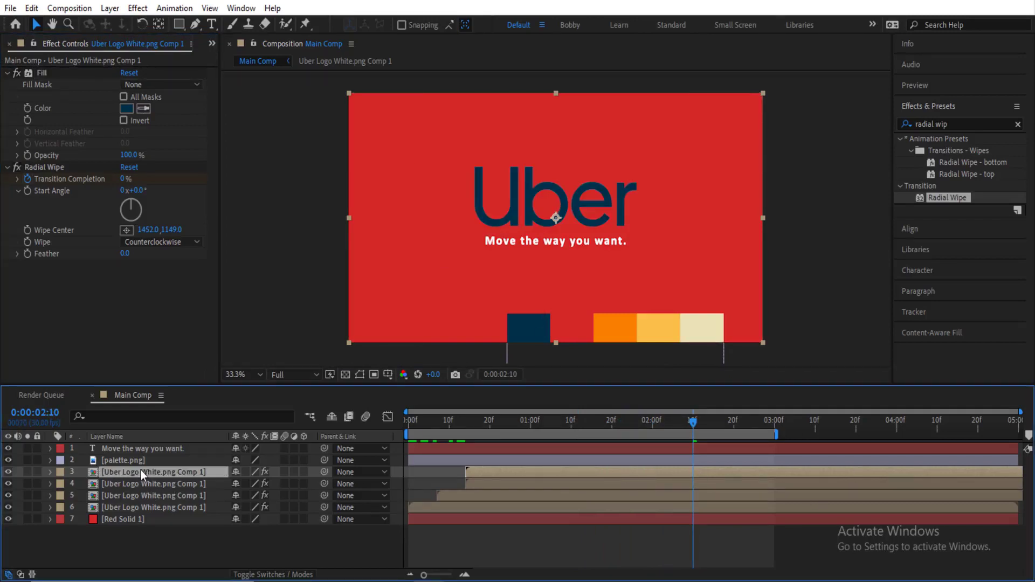
pyautogui.press('m')
pyautogui.scroll(-3, 619, 530)
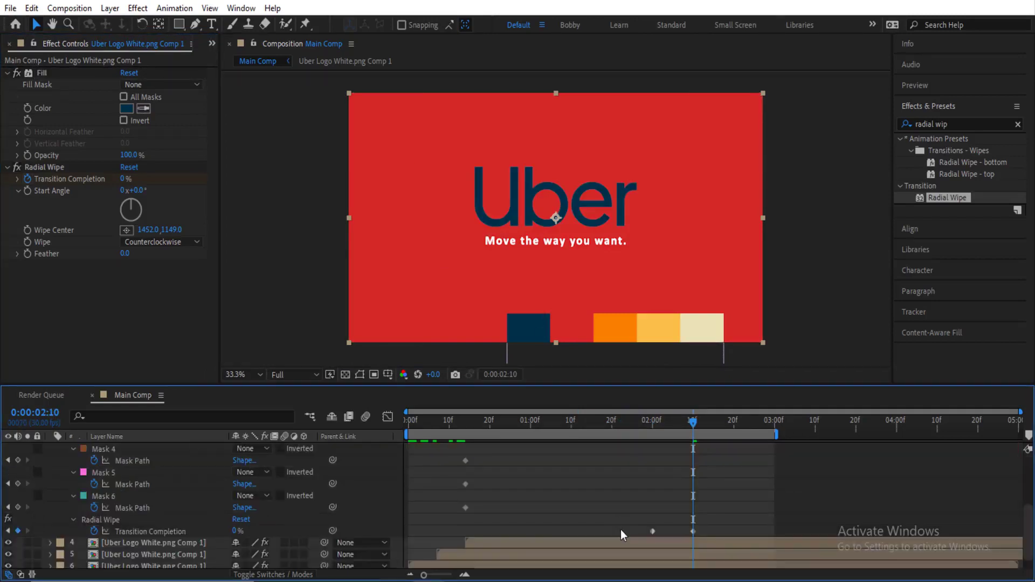
pyautogui.moveTo(711, 531); pyautogui.dragTo(622, 530)
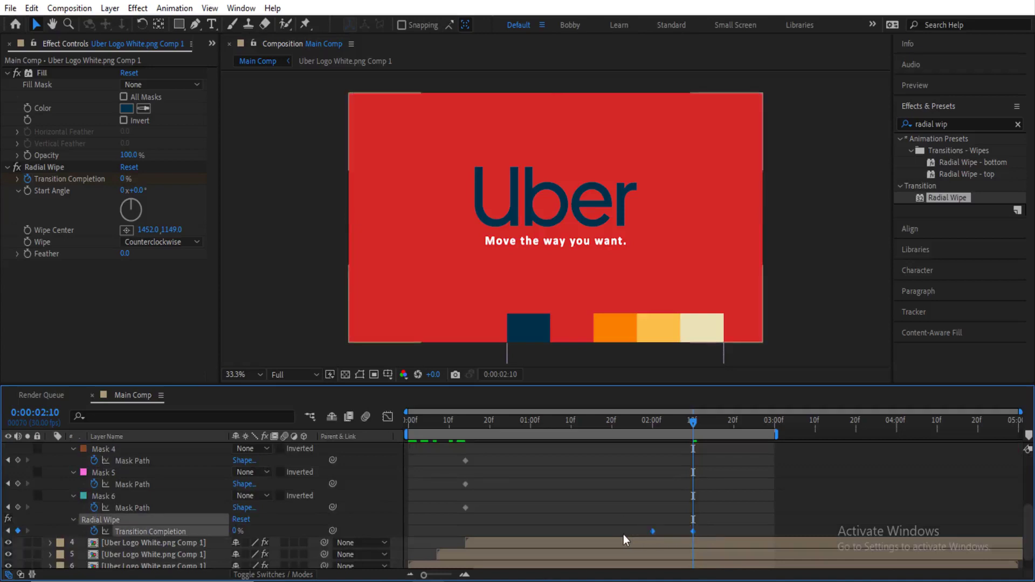
pyautogui.rightClick(653, 531)
pyautogui.moveTo(749, 520)
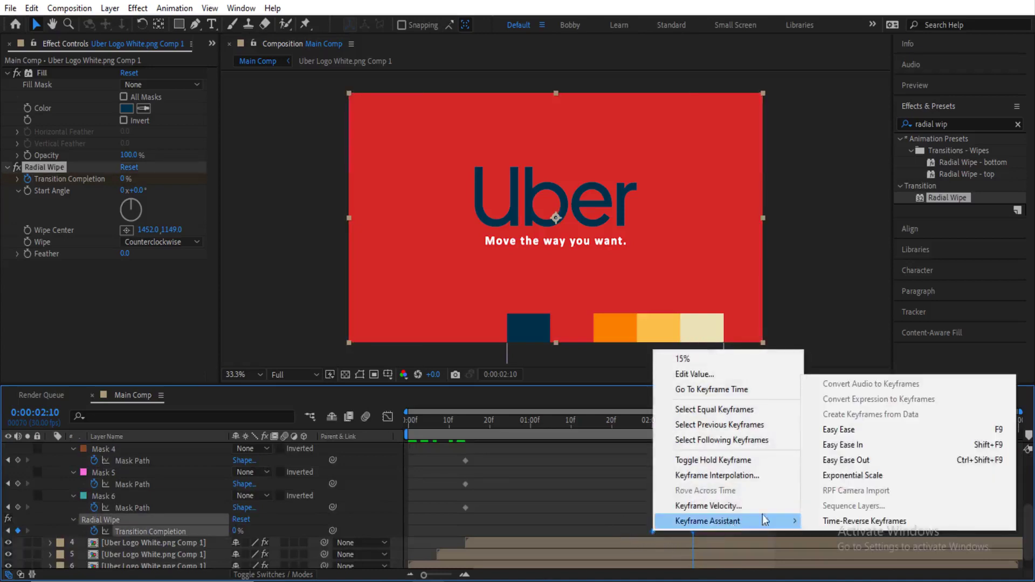
pyautogui.click(868, 431)
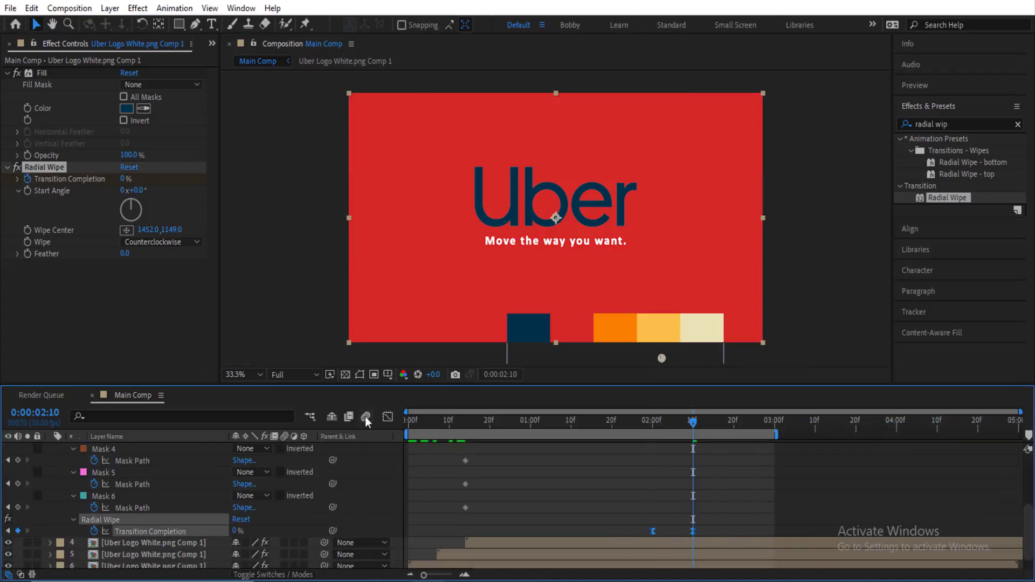
# Reshape the Transition Completion speed graph to peak early and slow gradually into the last keyframe, then collapse layer 3
pyautogui.click(387, 416)
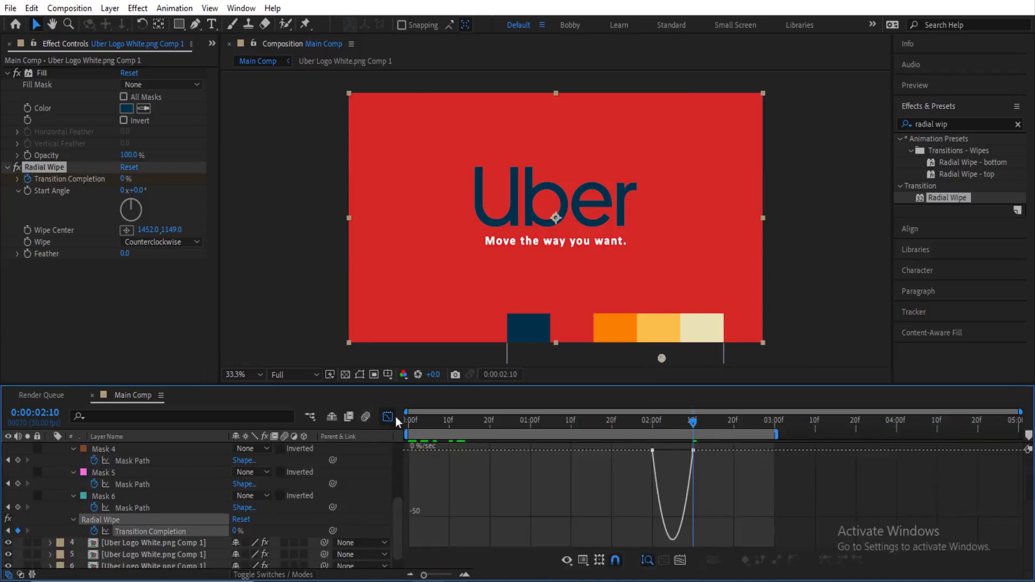
pyautogui.click(692, 452)
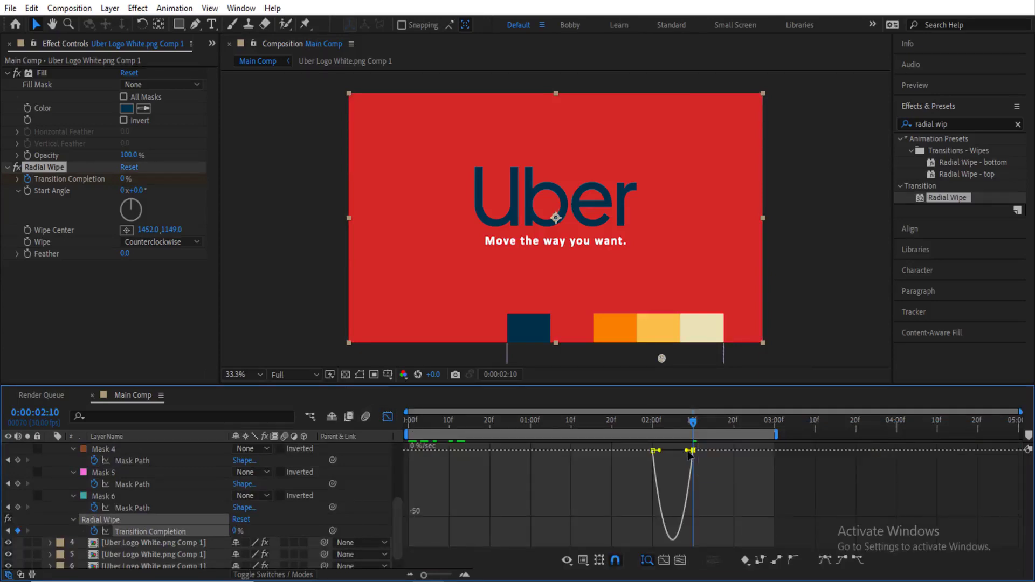
pyautogui.moveTo(687, 450); pyautogui.dragTo(662, 456)
pyautogui.scroll(3, 76, 485)
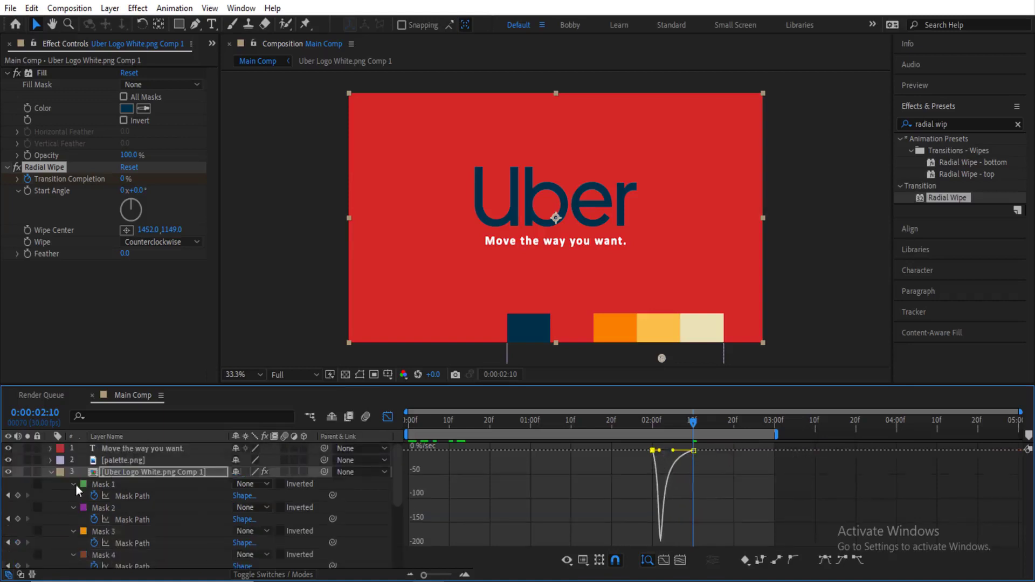
pyautogui.click(50, 471)
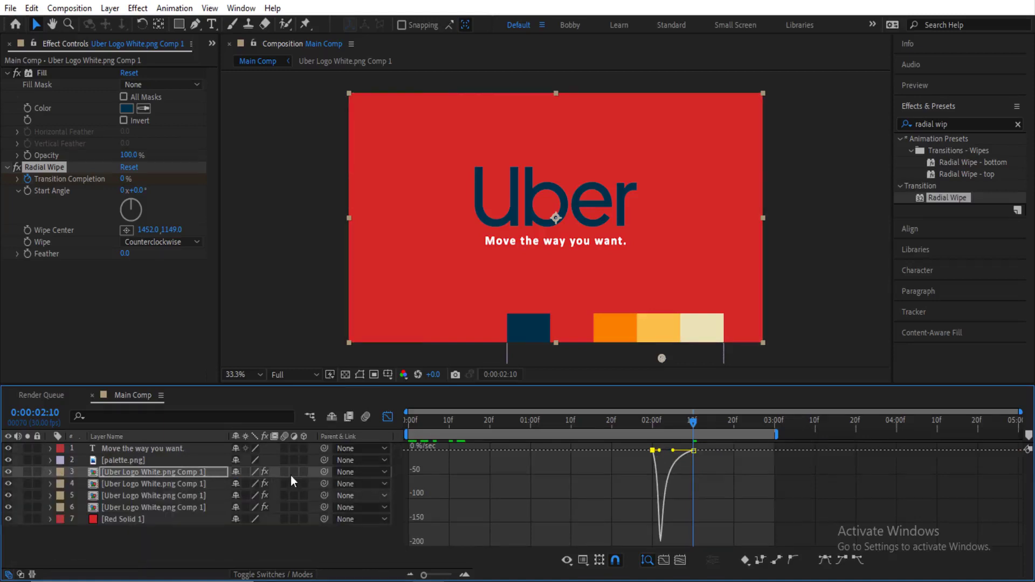
# Duplicate the dark blue Radial Wipe logo copy, layer 3
pyautogui.click(203, 473)
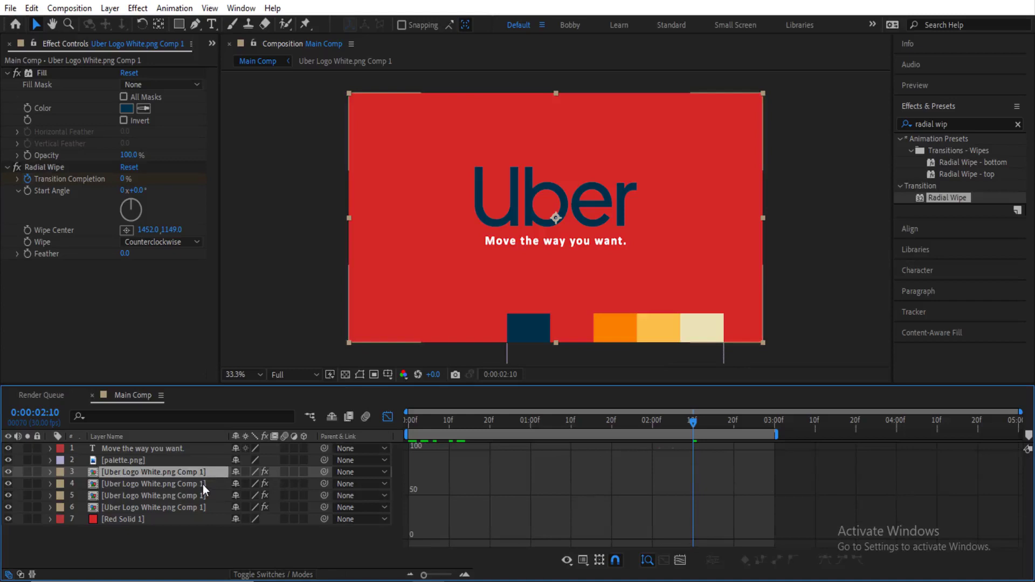
pyautogui.hotkey('ctrl', 'd')
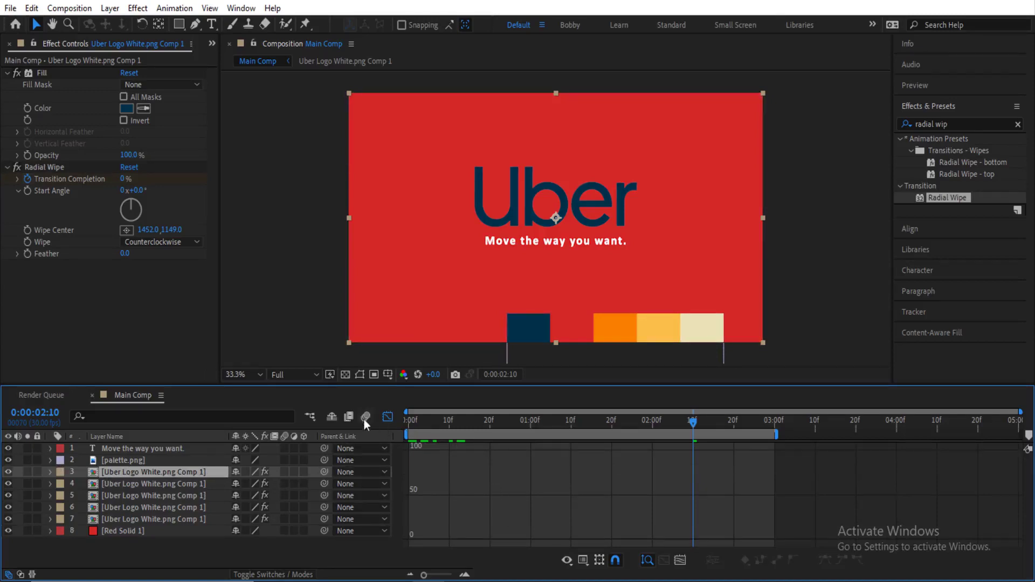
# Return to the layer bars and offset the duplicated logo copy, layer 3, to start at 0:00:00:20
pyautogui.click(387, 417)
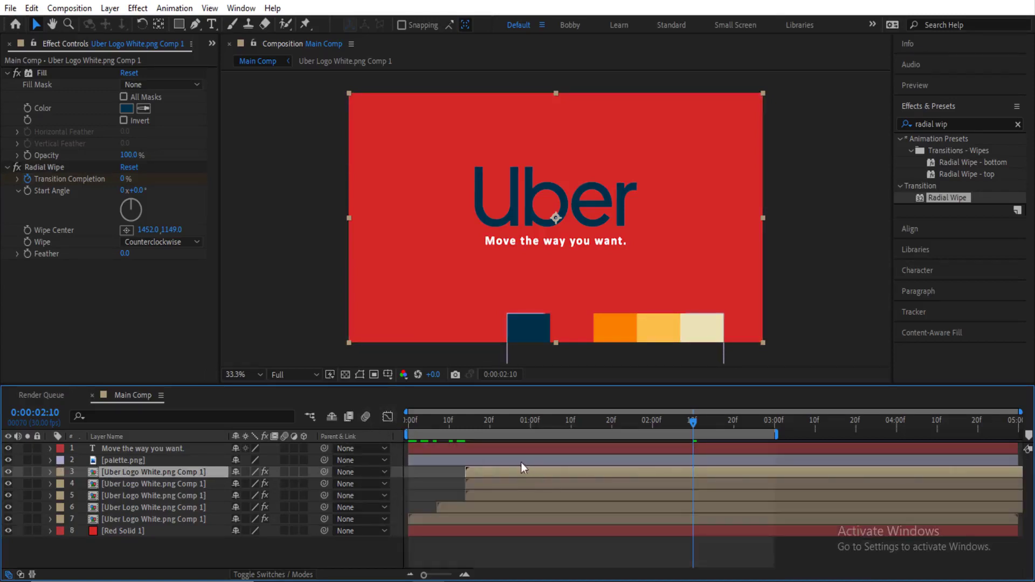
pyautogui.moveTo(491, 472); pyautogui.dragTo(512, 474)
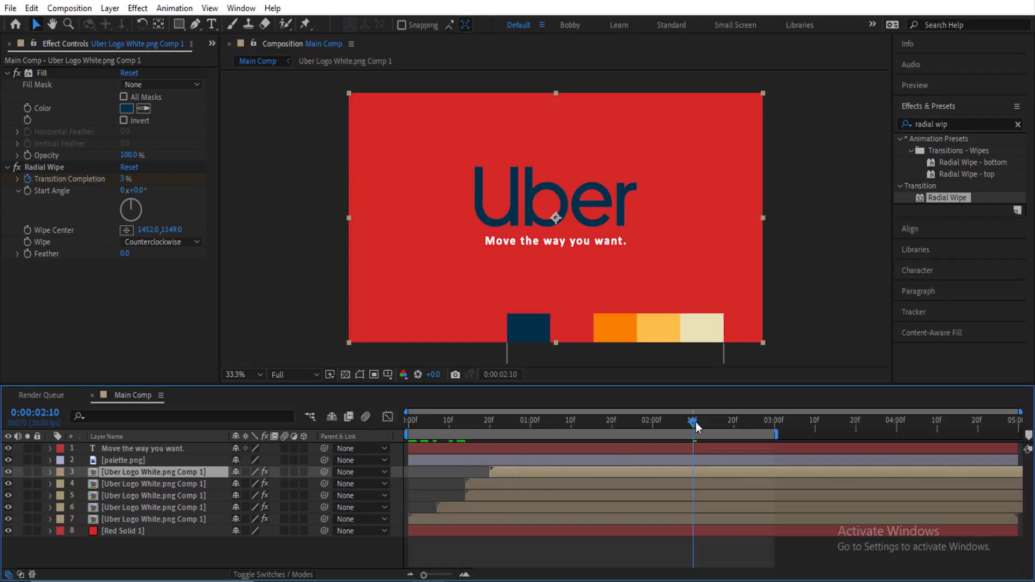
pyautogui.moveTo(694, 426); pyautogui.dragTo(490, 425)
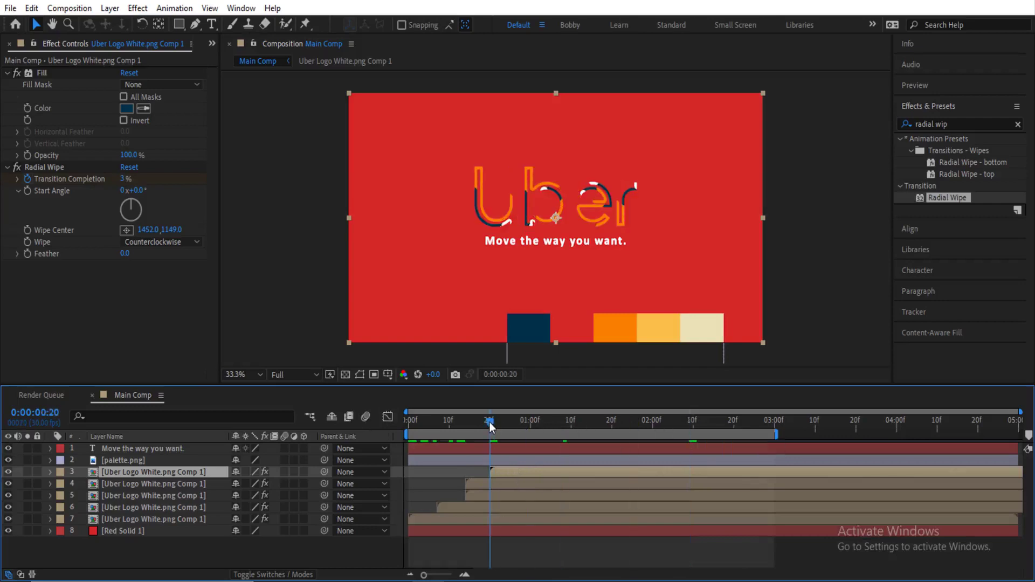
# Set the Fill color of the duplicated logo copy, layer 3, to white, FFFFFF
pyautogui.click(146, 110)
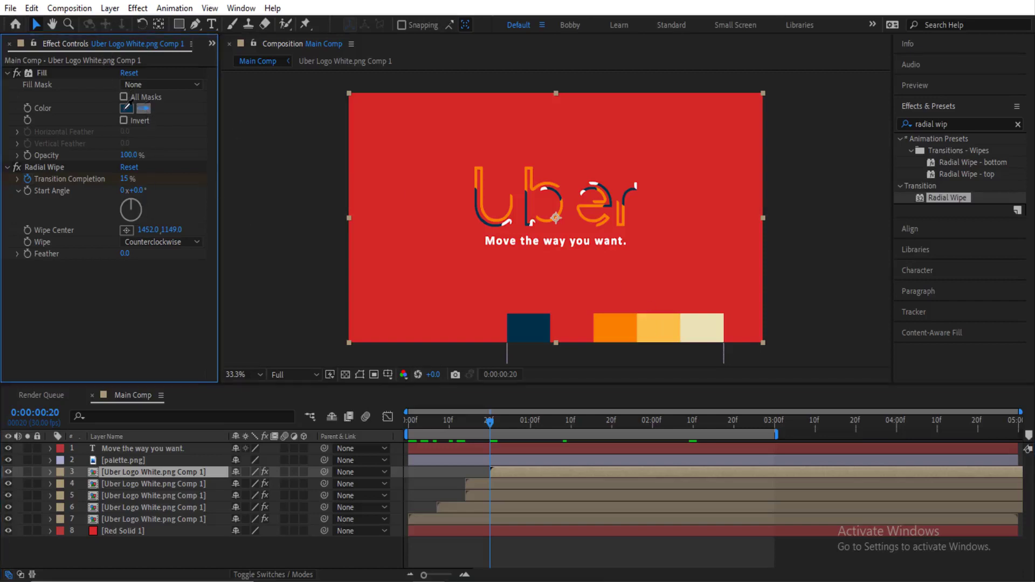
pyautogui.click(127, 108)
pyautogui.write('FFFFFF')
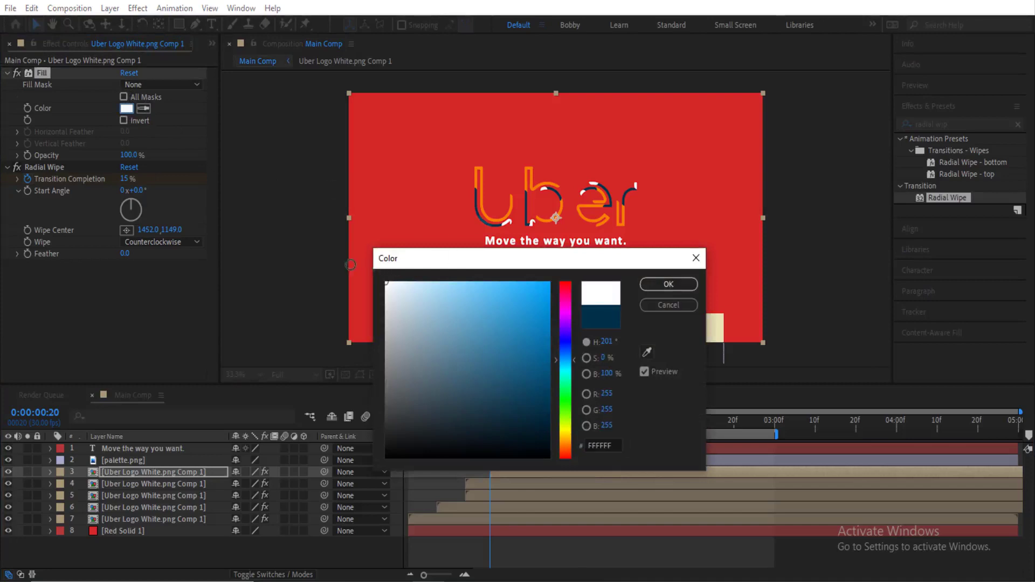
pyautogui.click(668, 284)
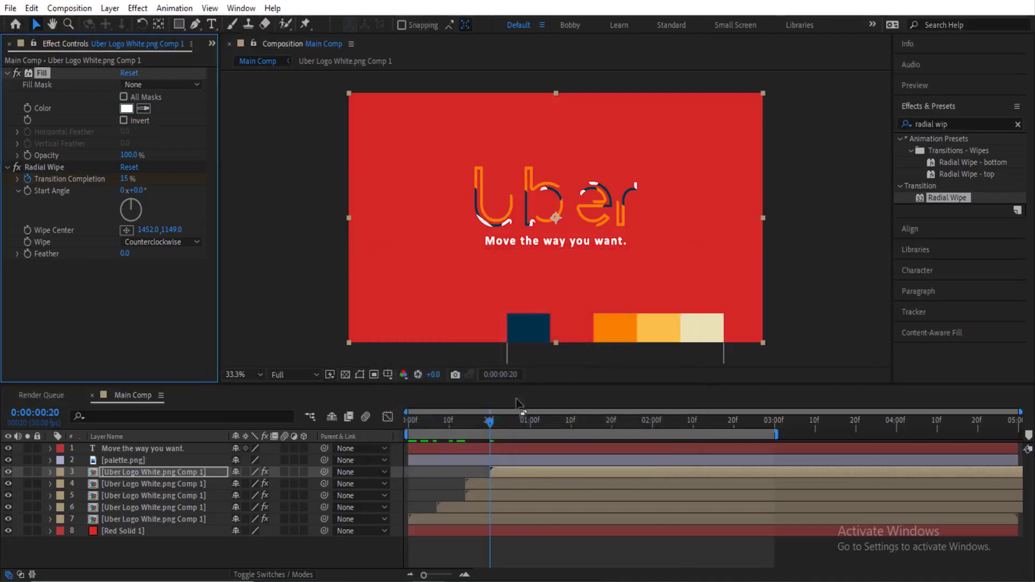
# Preview the wipe animation and delete the palette.png layer from Main Comp
pyautogui.click(497, 425)
pyautogui.moveTo(572, 424); pyautogui.dragTo(359, 463)
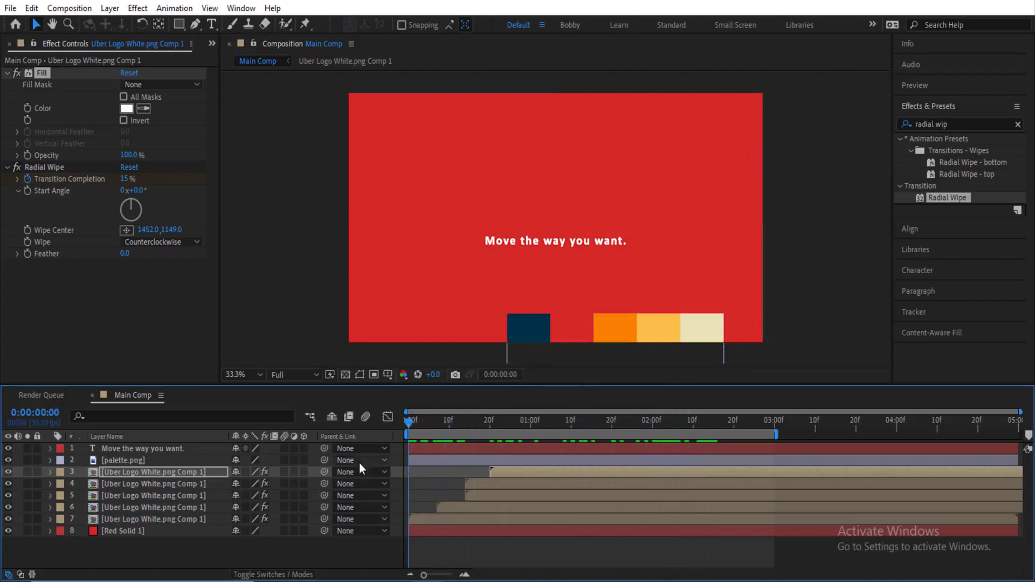
pyautogui.click(171, 460)
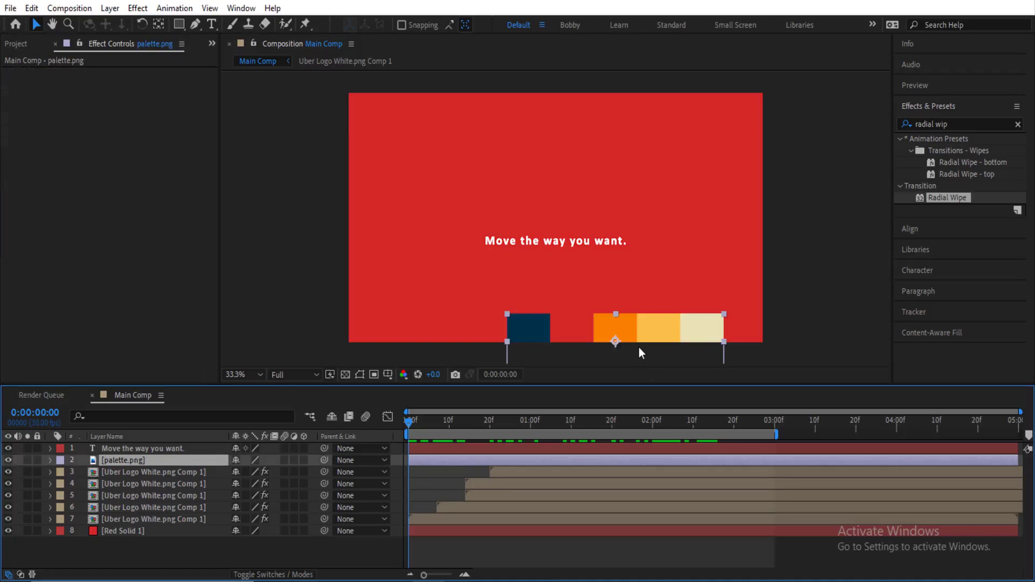
pyautogui.press('Delete')
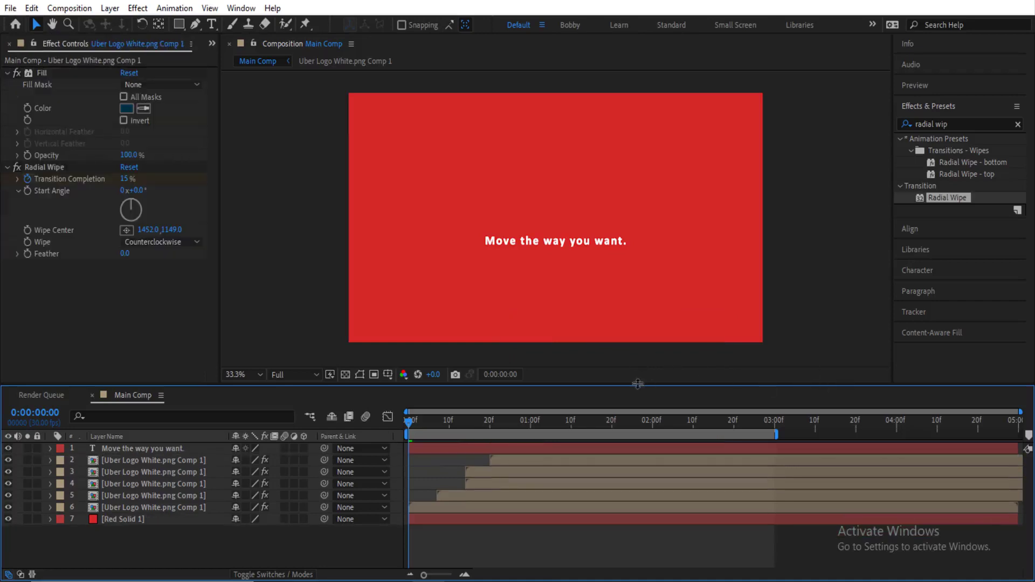
# Reveal the tagline layer's Position and Opacity and add a keyframe for each at 0:00:02:10
pyautogui.moveTo(408, 422); pyautogui.dragTo(567, 422)
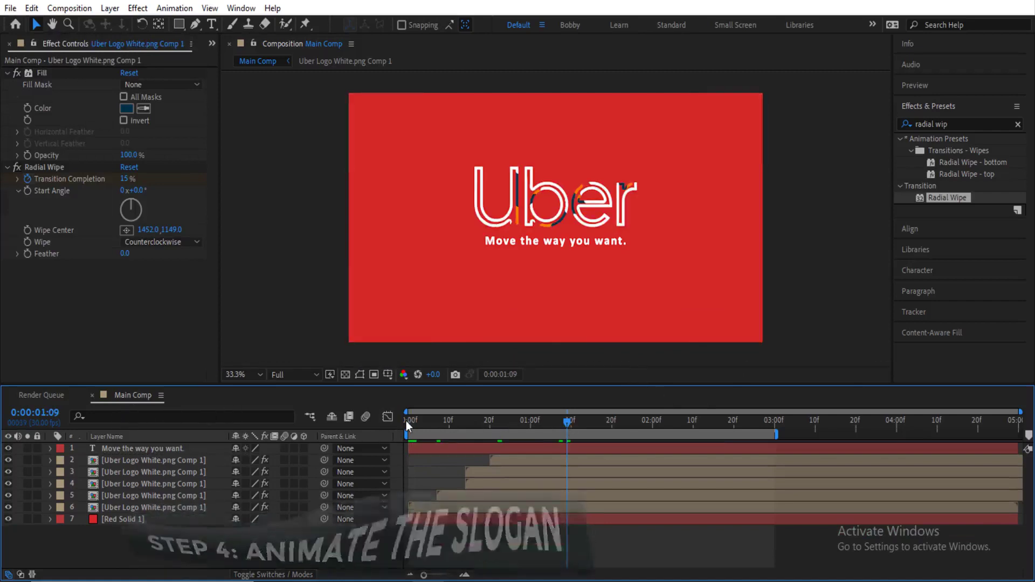
pyautogui.moveTo(568, 427); pyautogui.dragTo(673, 416)
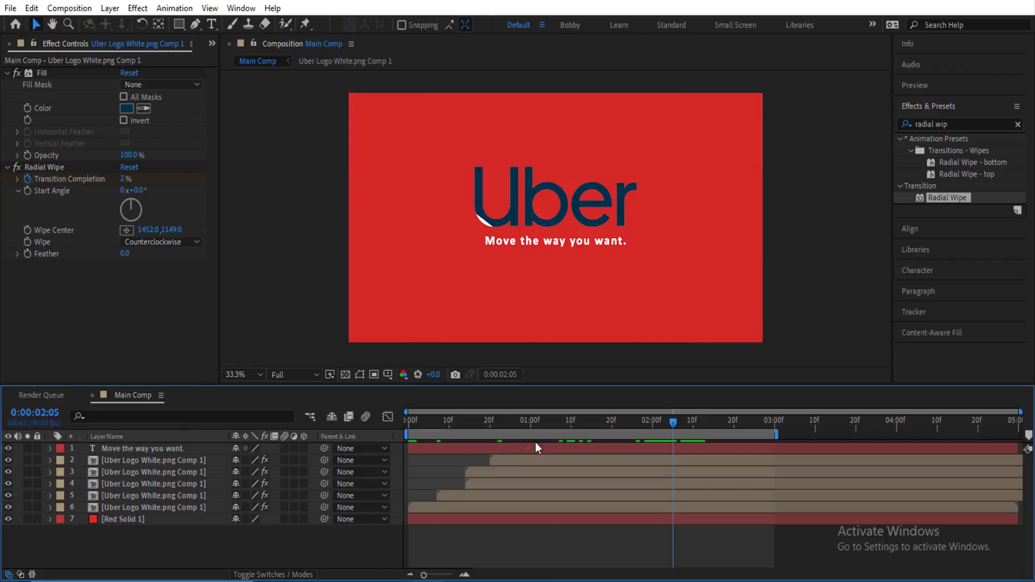
pyautogui.click(184, 448)
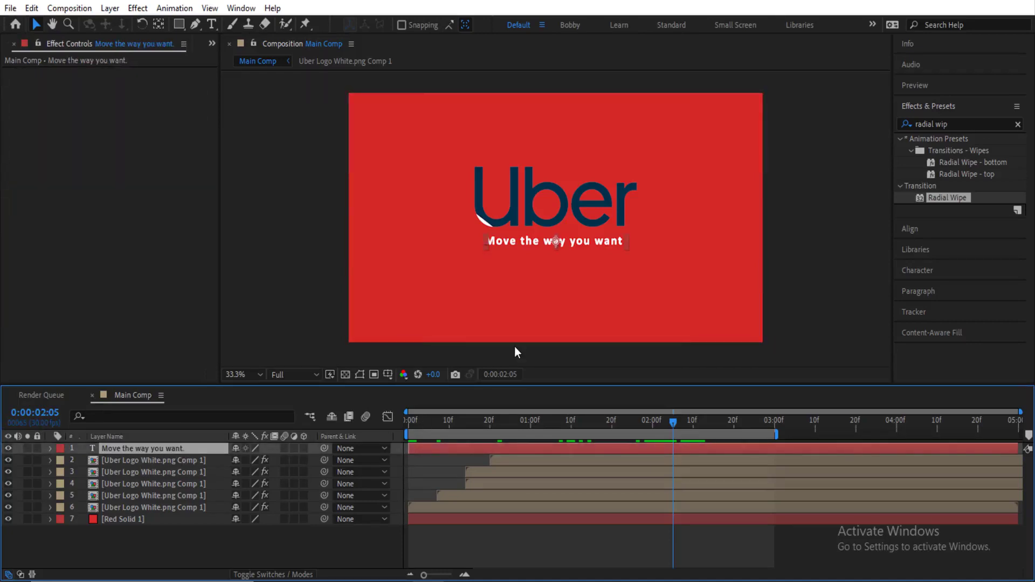
pyautogui.press('p')
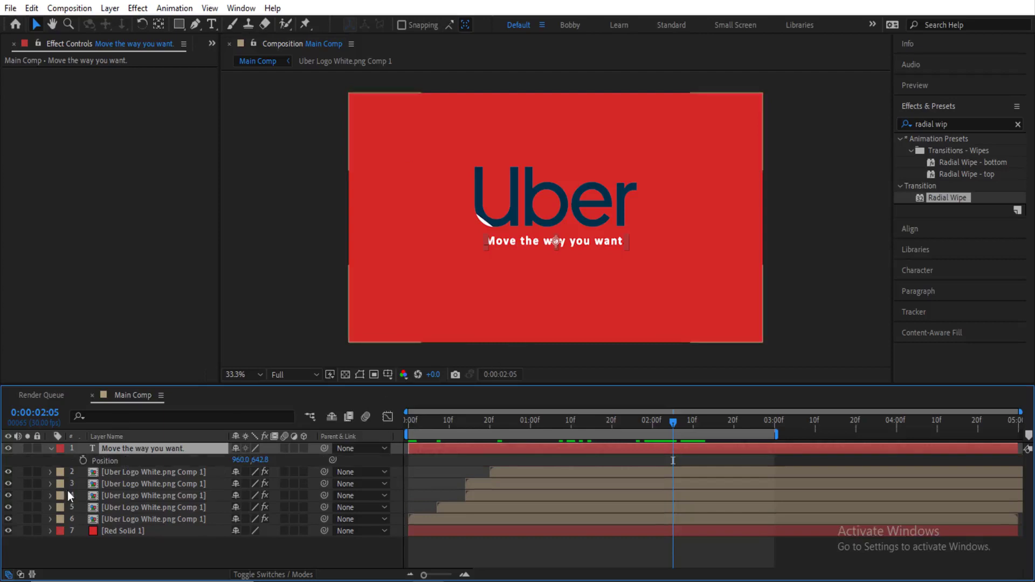
pyautogui.hotkey('shift', 't')
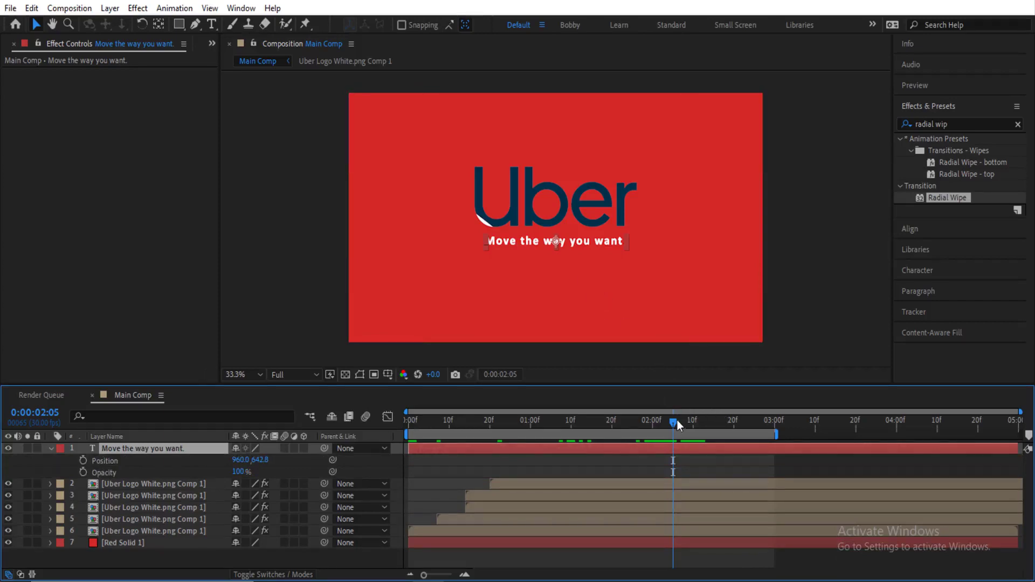
pyautogui.moveTo(674, 423); pyautogui.dragTo(694, 424)
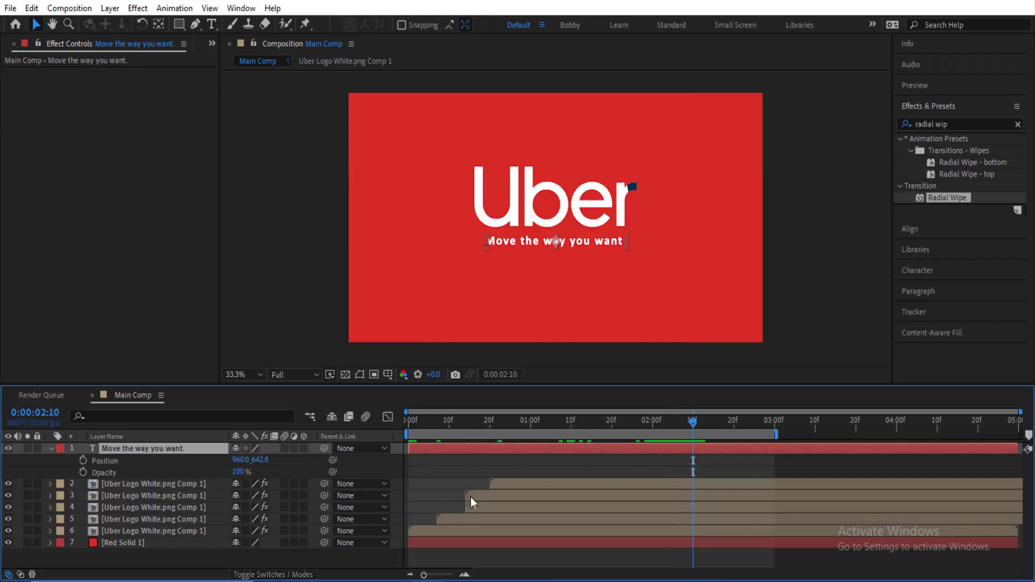
pyautogui.click(84, 472)
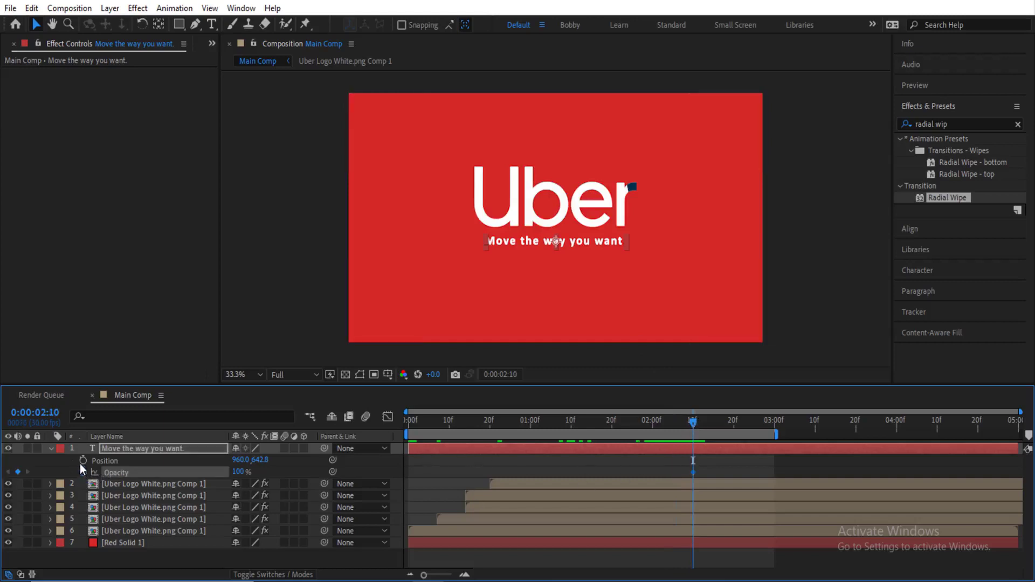
pyautogui.click(83, 460)
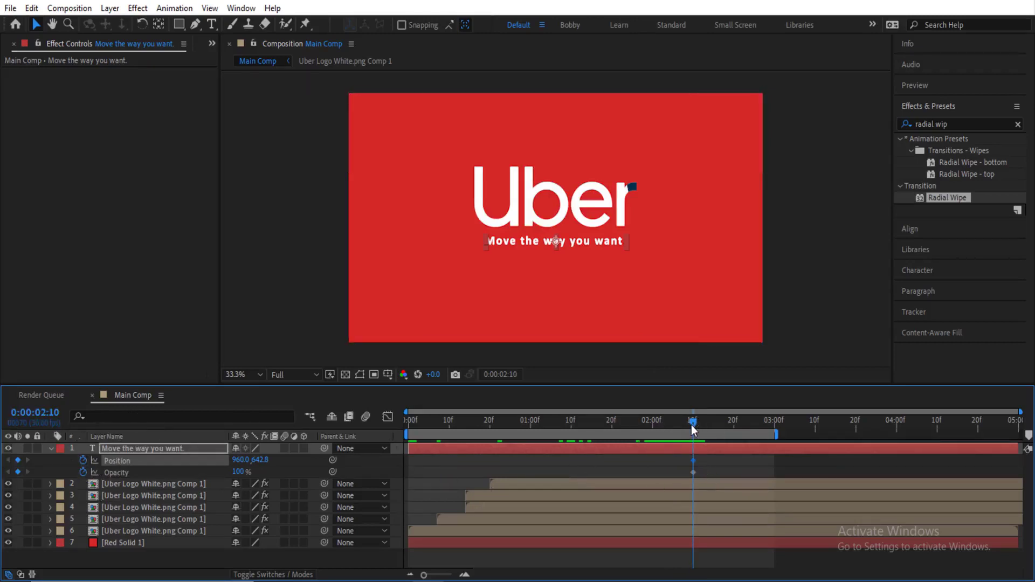
# At 0:00:02:03, move the tagline straight down to about 960.0, 807.8 and set its Opacity to 0%
pyautogui.moveTo(693, 429); pyautogui.dragTo(665, 425)
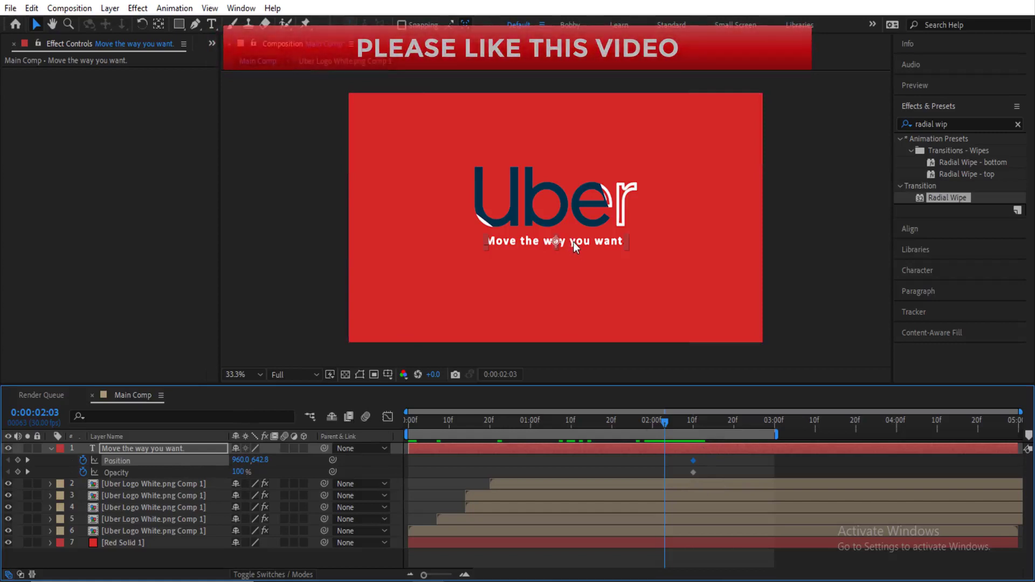
pyautogui.moveTo(573, 241); pyautogui.dragTo(576, 279)
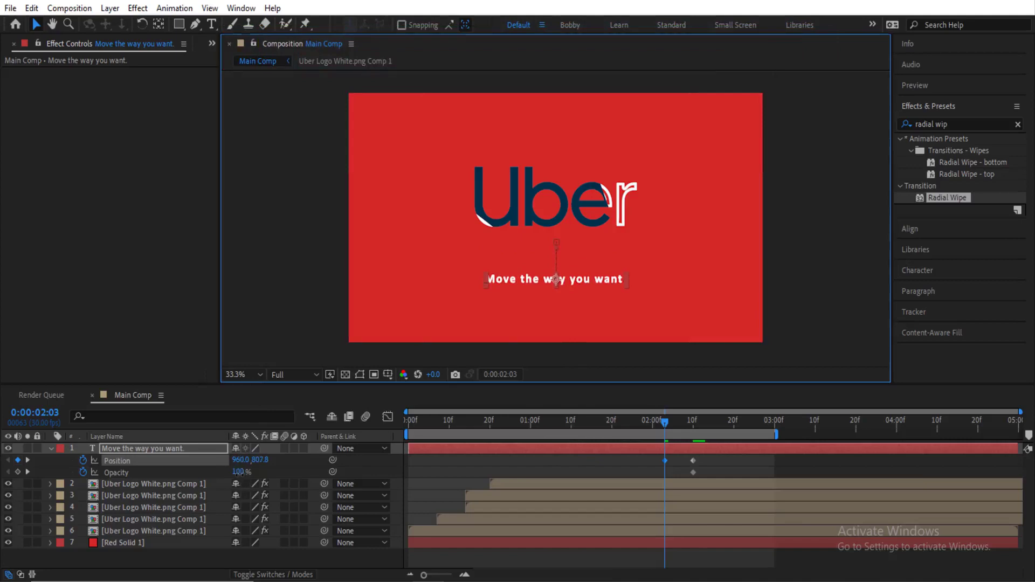
pyautogui.click(238, 471)
pyautogui.write('0')
pyautogui.press('Return')
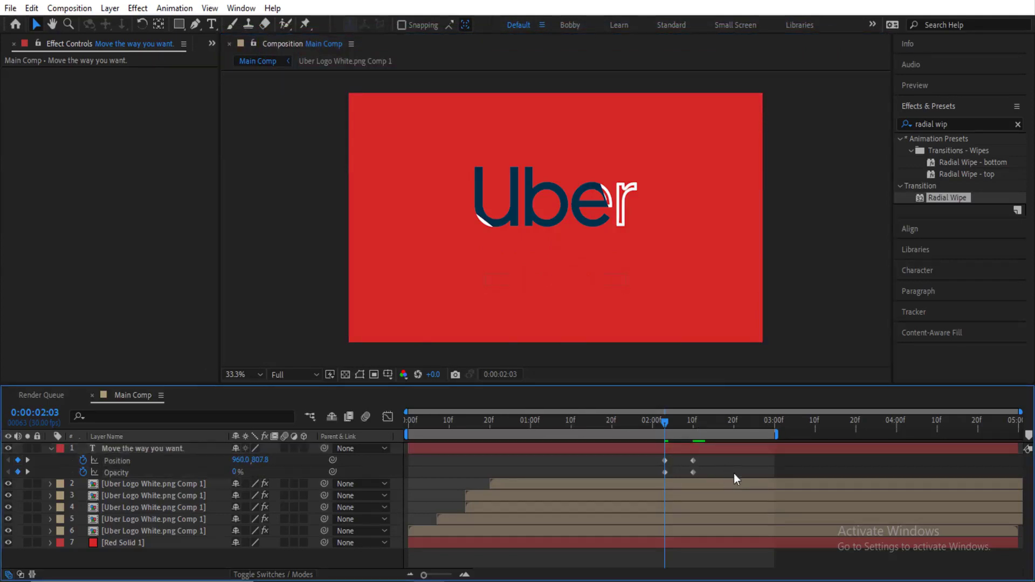
# Apply Easy Ease to all Position and Opacity keyframes of the tagline layer
pyautogui.moveTo(733, 473); pyautogui.dragTo(645, 451)
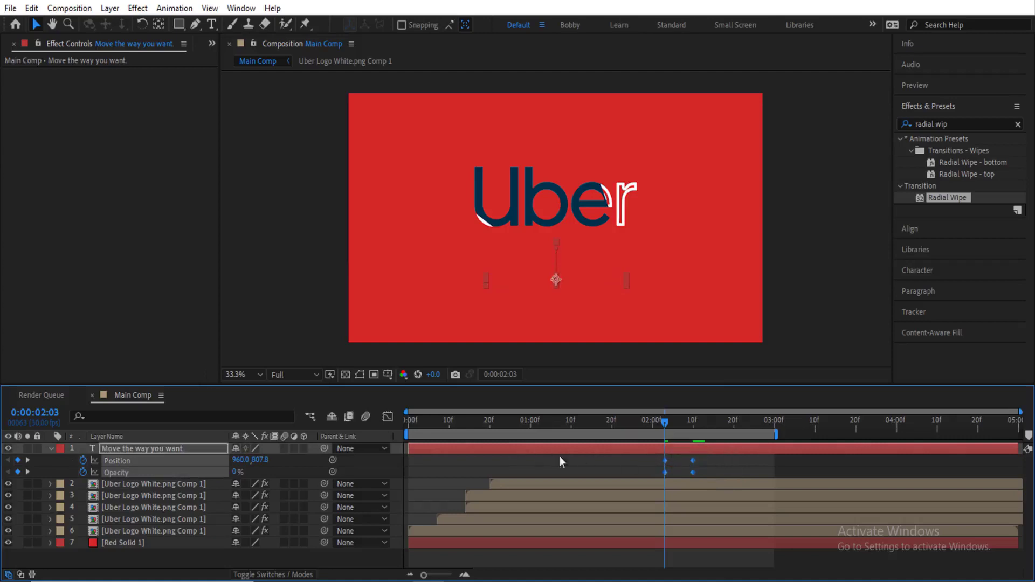
pyautogui.rightClick(664, 459)
pyautogui.moveTo(733, 449)
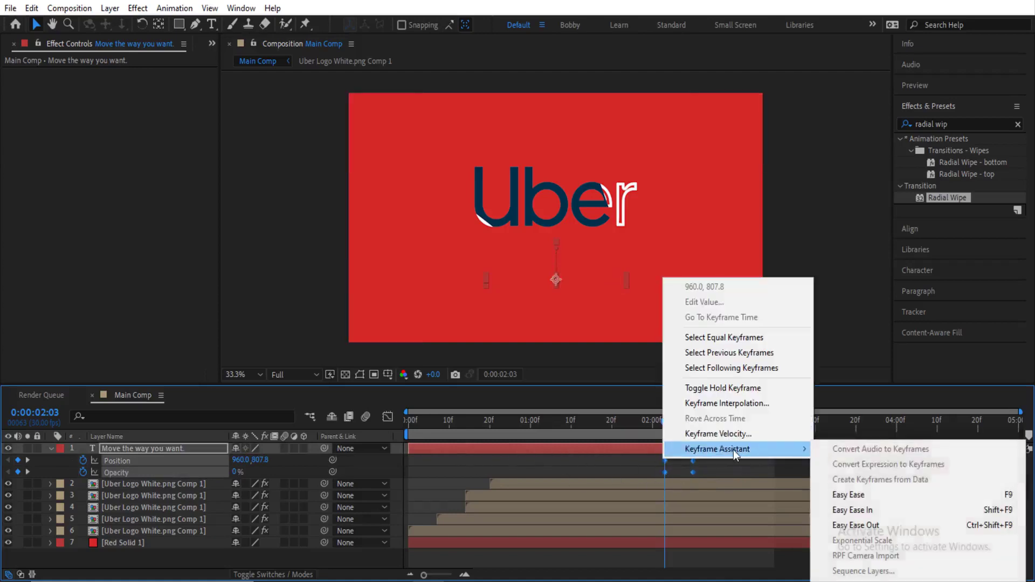
pyautogui.click(865, 493)
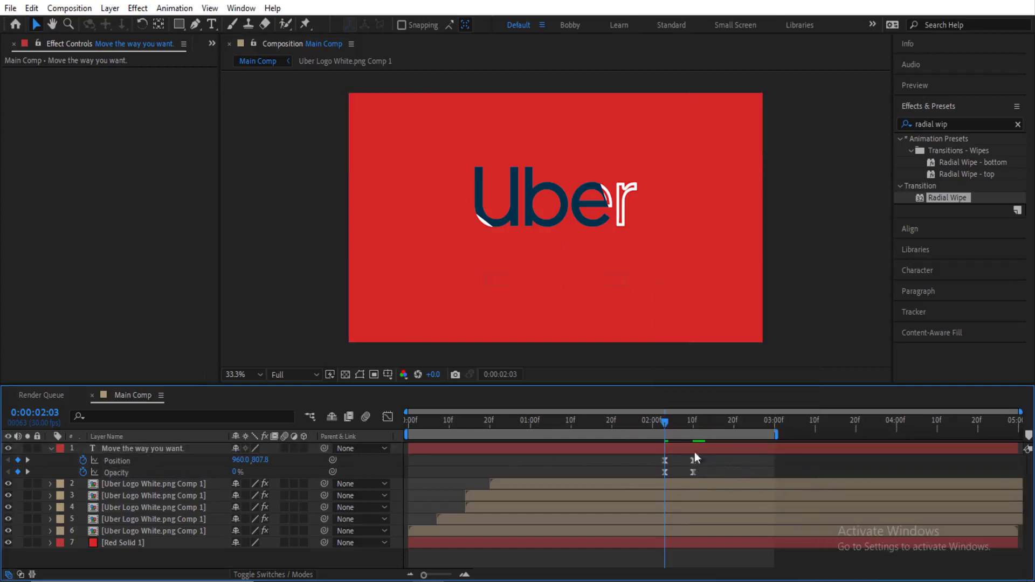
# Reshape the tagline's Position speed graph to peak early and slow gradually into the last keyframe, then collapse the layer
pyautogui.moveTo(666, 425); pyautogui.dragTo(689, 422)
pyautogui.click(662, 422)
pyautogui.moveTo(717, 460); pyautogui.dragTo(652, 463)
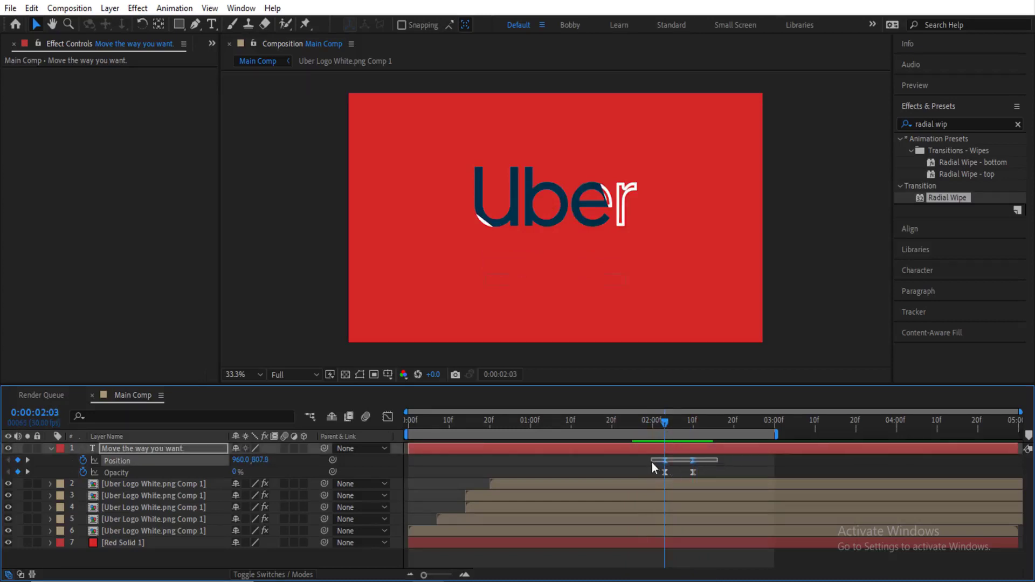
pyautogui.click(388, 417)
pyautogui.click(692, 540)
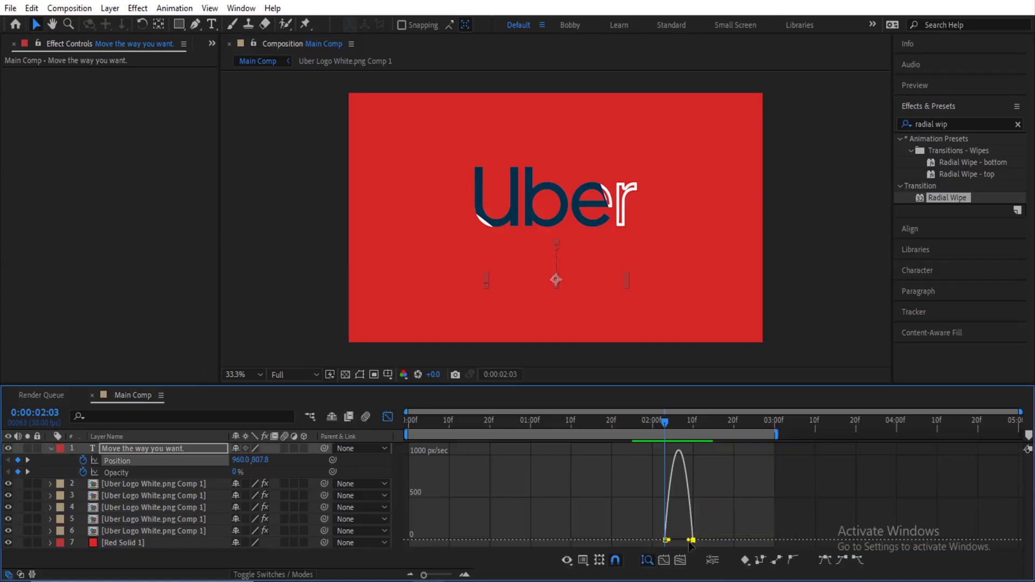
pyautogui.moveTo(692, 541); pyautogui.dragTo(669, 541)
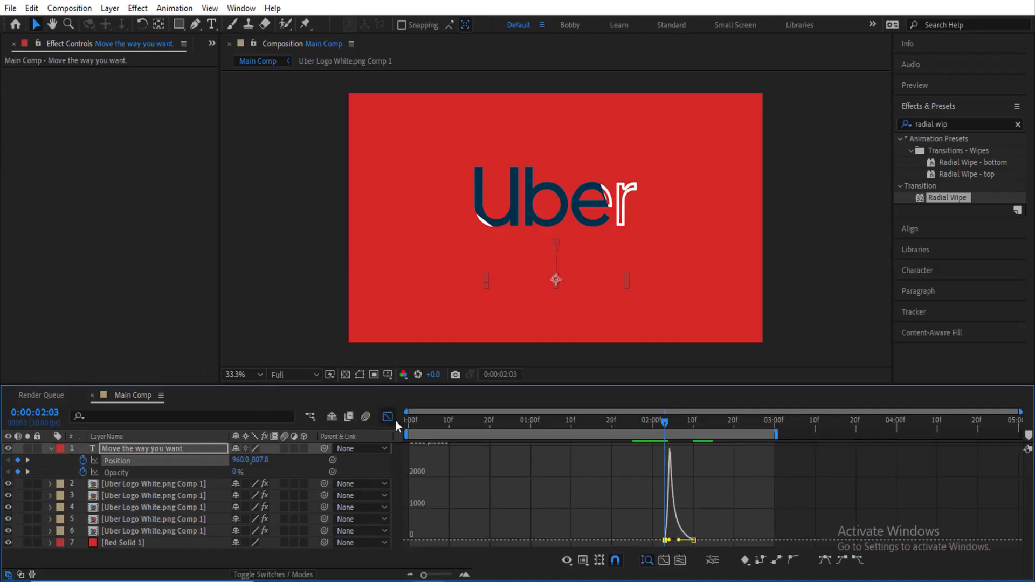
pyautogui.click(387, 417)
pyautogui.click(51, 449)
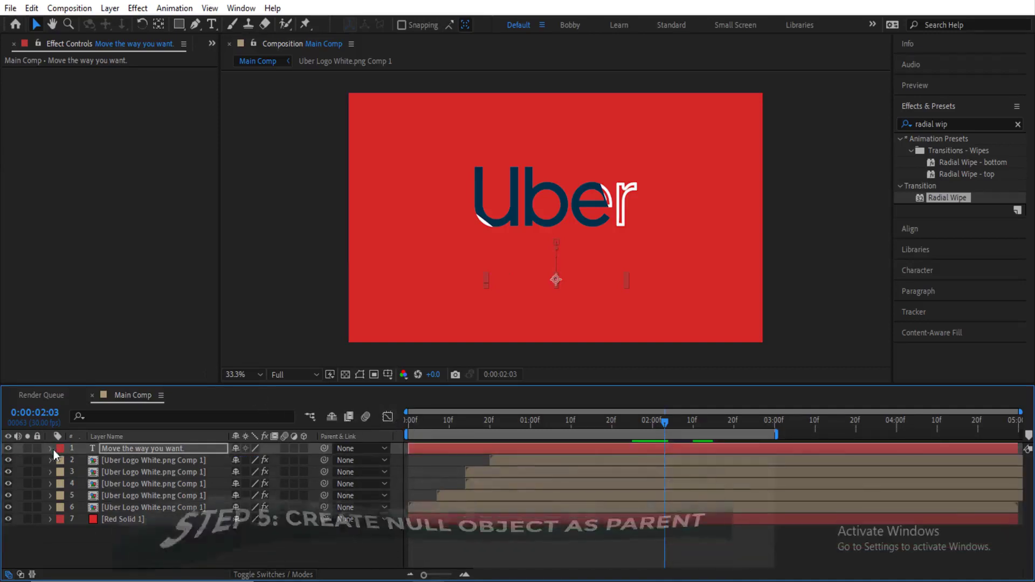
# Create a null object in Main Comp and parent the tagline and all five logo copies to it
pyautogui.click(179, 558)
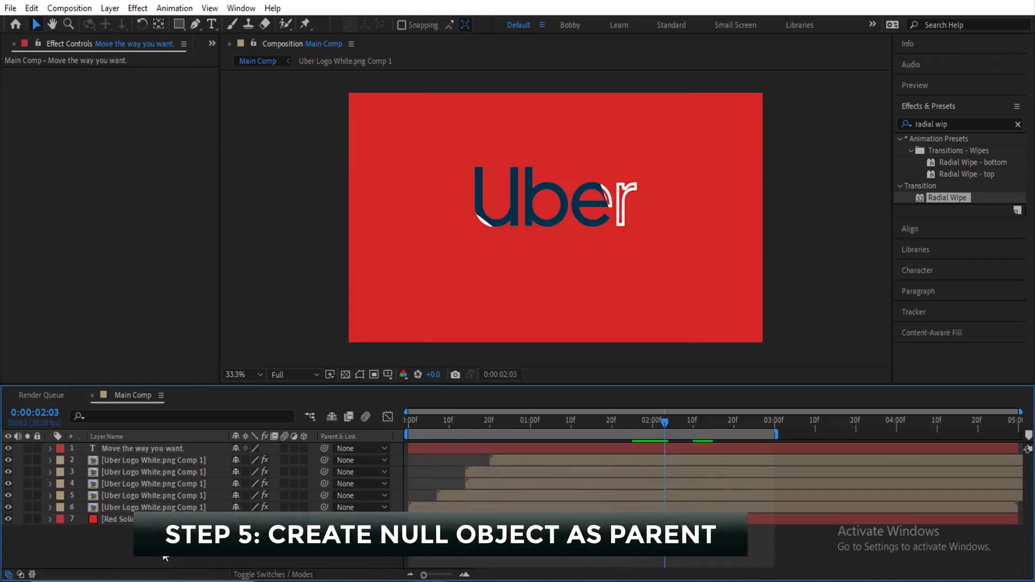
pyautogui.rightClick(164, 548)
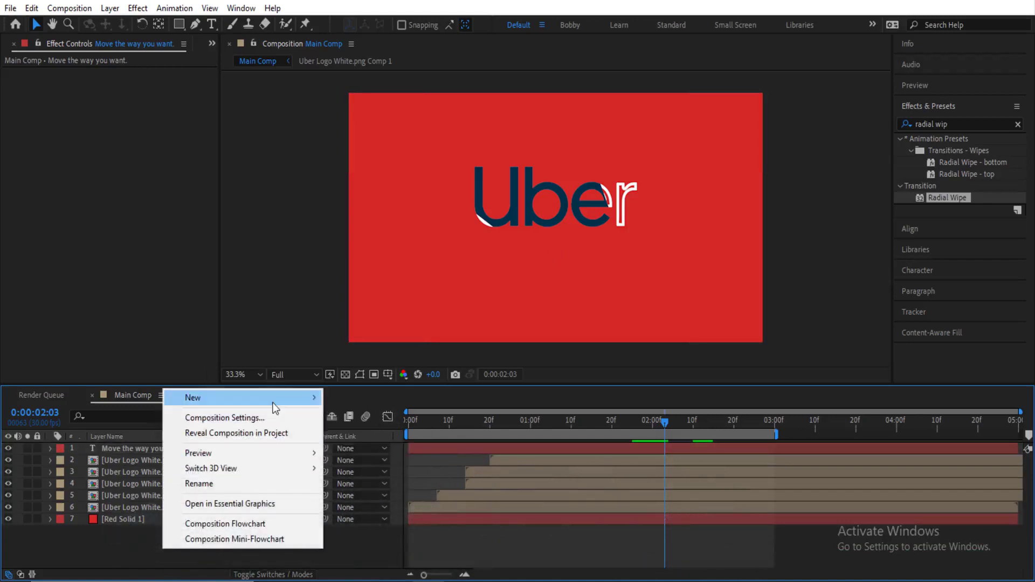
pyautogui.moveTo(277, 399)
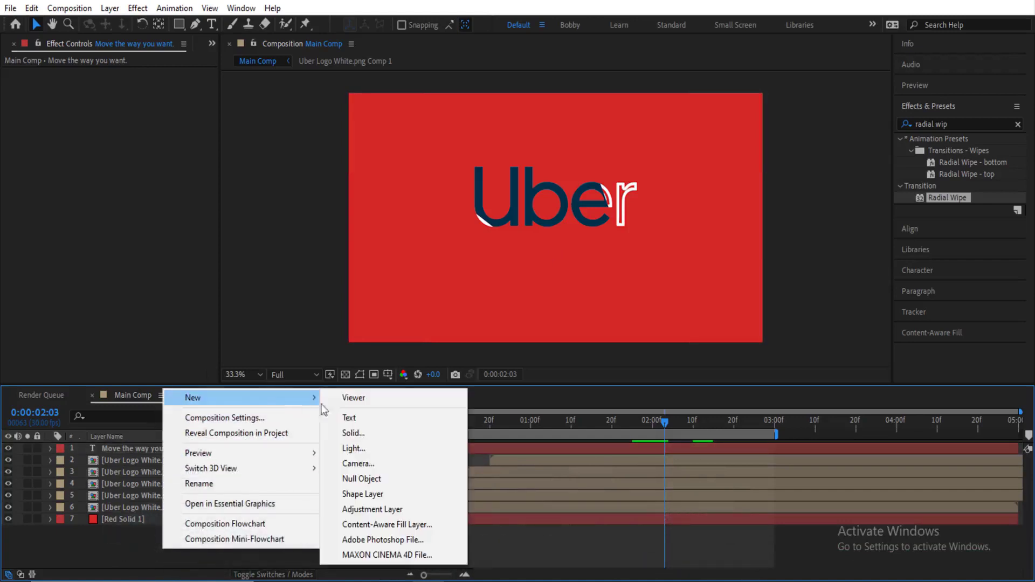
pyautogui.click(375, 480)
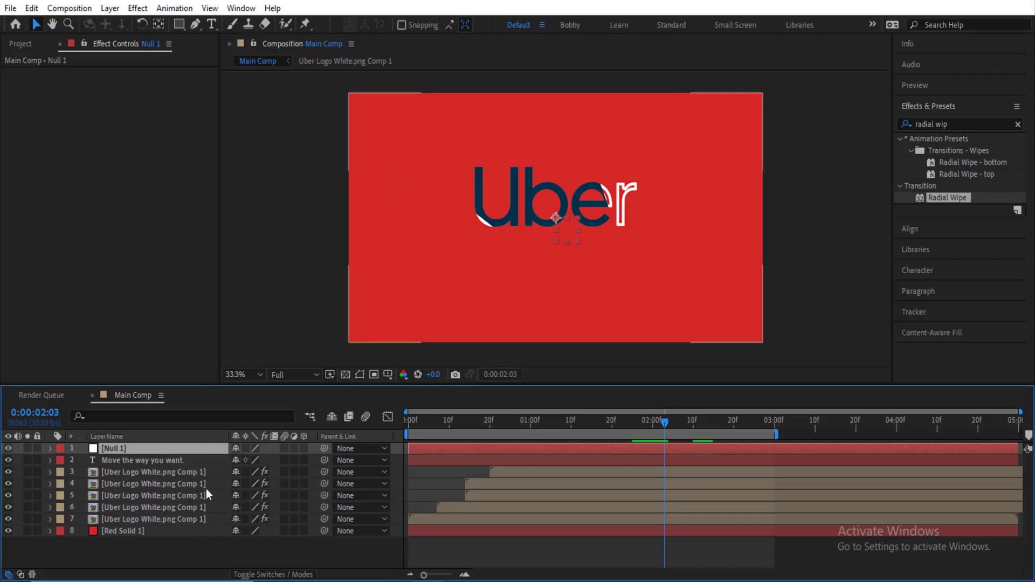
pyautogui.keyDown('shift'); pyautogui.click(330, 515); pyautogui.keyUp('shift')
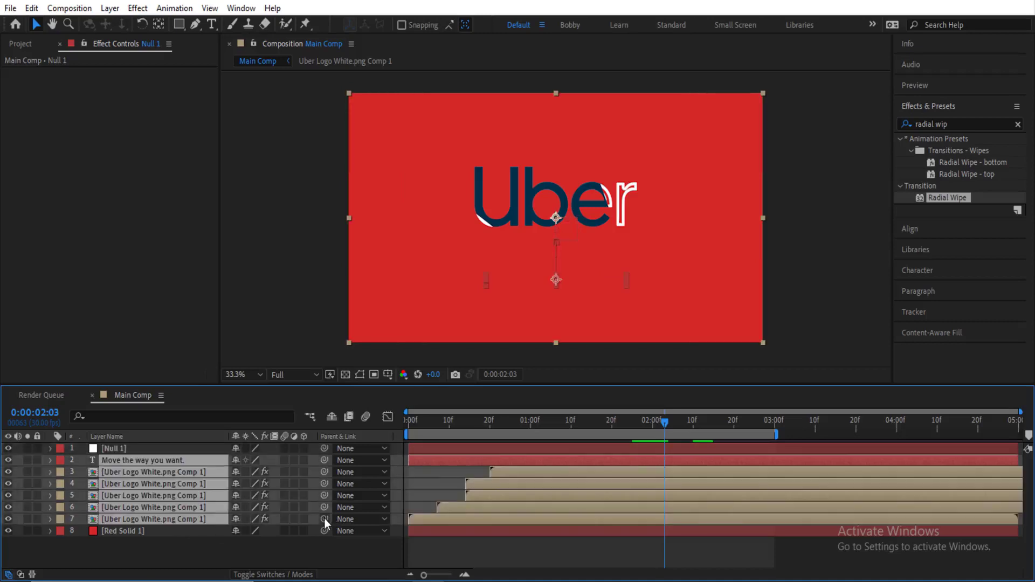
pyautogui.moveTo(324, 518); pyautogui.dragTo(169, 451)
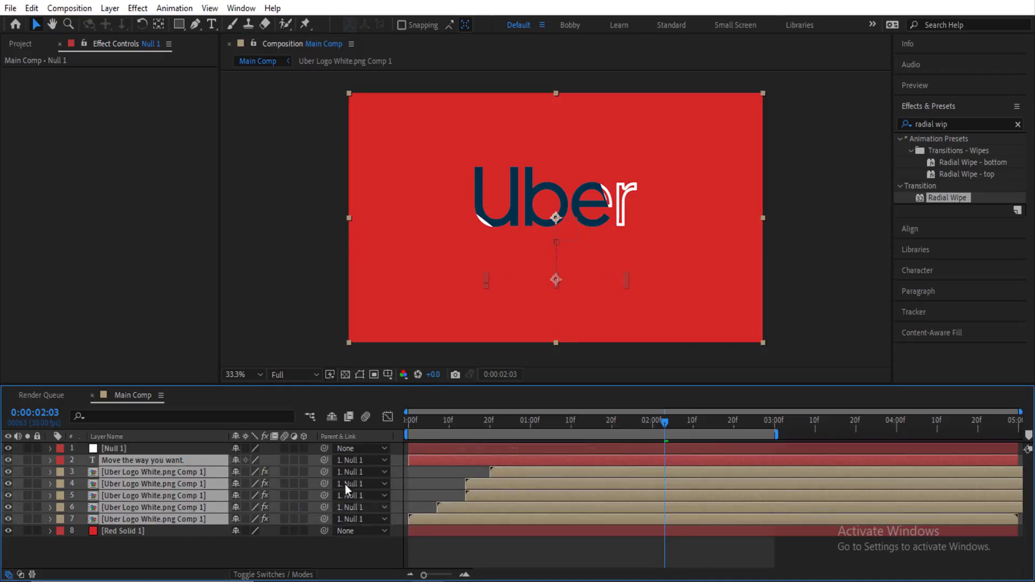
# Start keyframing the null object's Scale at 0:00:02:02, keeping it at 100%
pyautogui.click(156, 449)
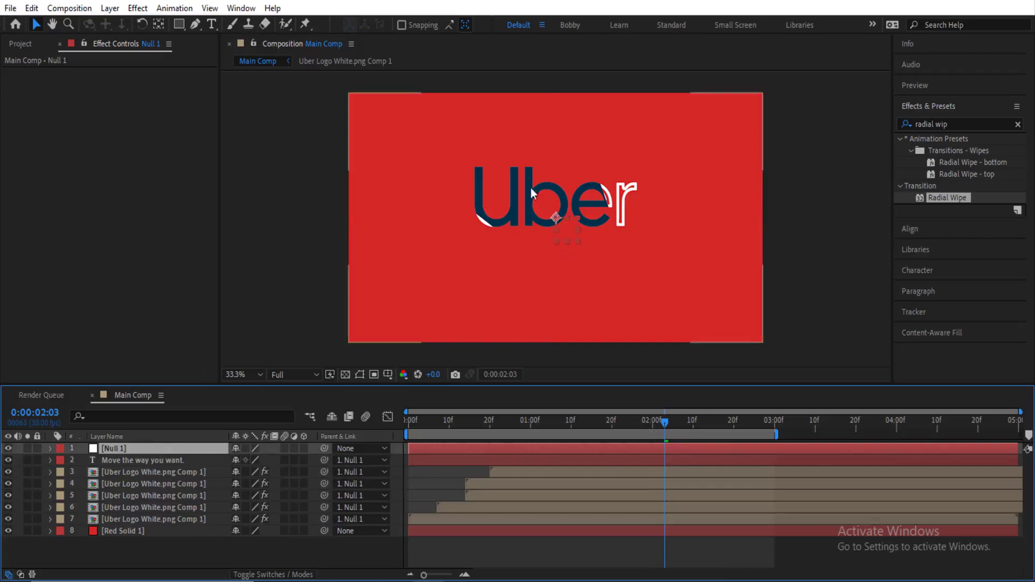
pyautogui.moveTo(665, 425)
pyautogui.mouseDown()
pyautogui.moveTo(581, 426)
pyautogui.moveTo(674, 424)
pyautogui.moveTo(545, 424)
pyautogui.moveTo(676, 425)
pyautogui.moveTo(661, 426)
pyautogui.mouseUp()
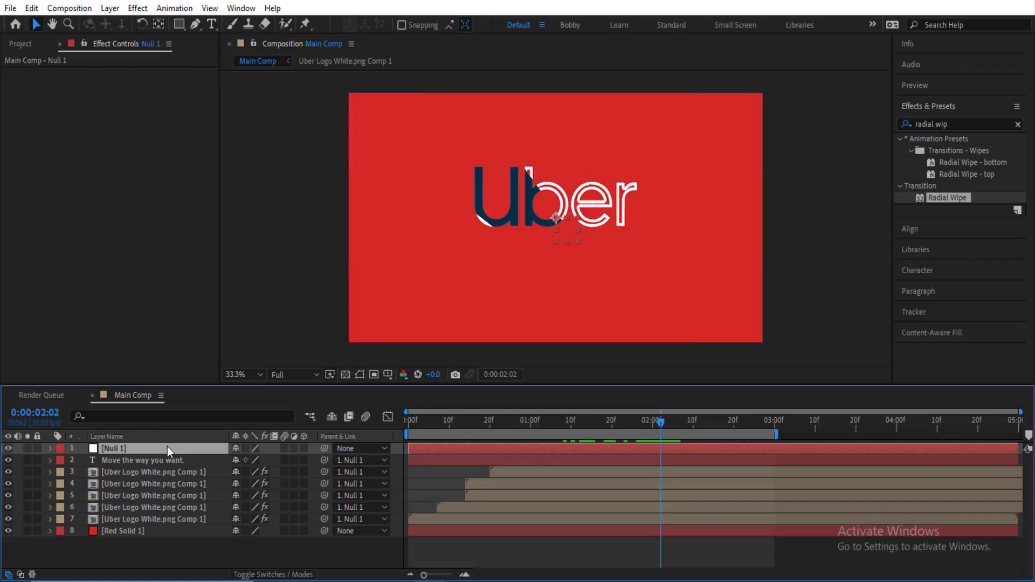
pyautogui.press('s')
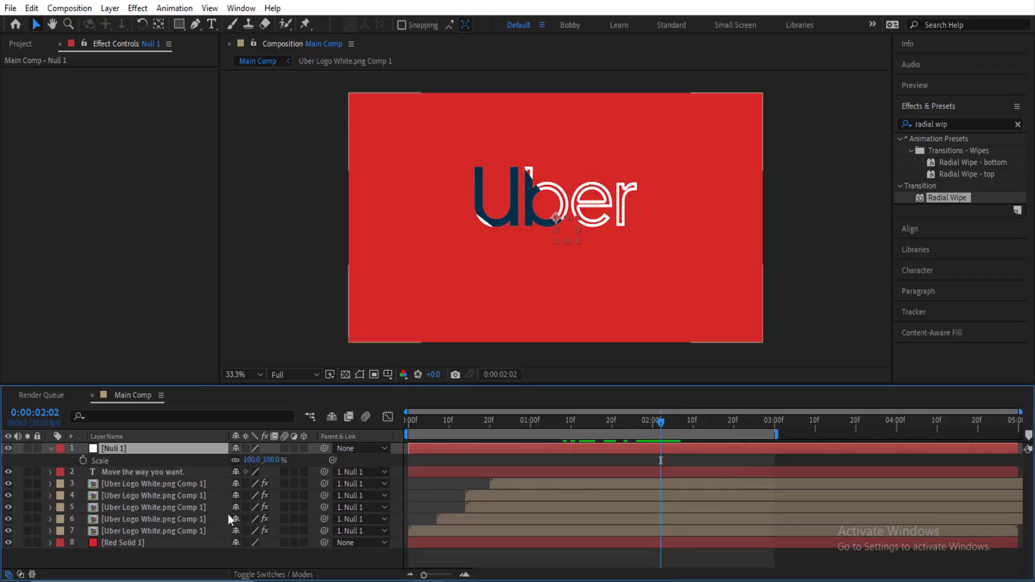
pyautogui.click(83, 461)
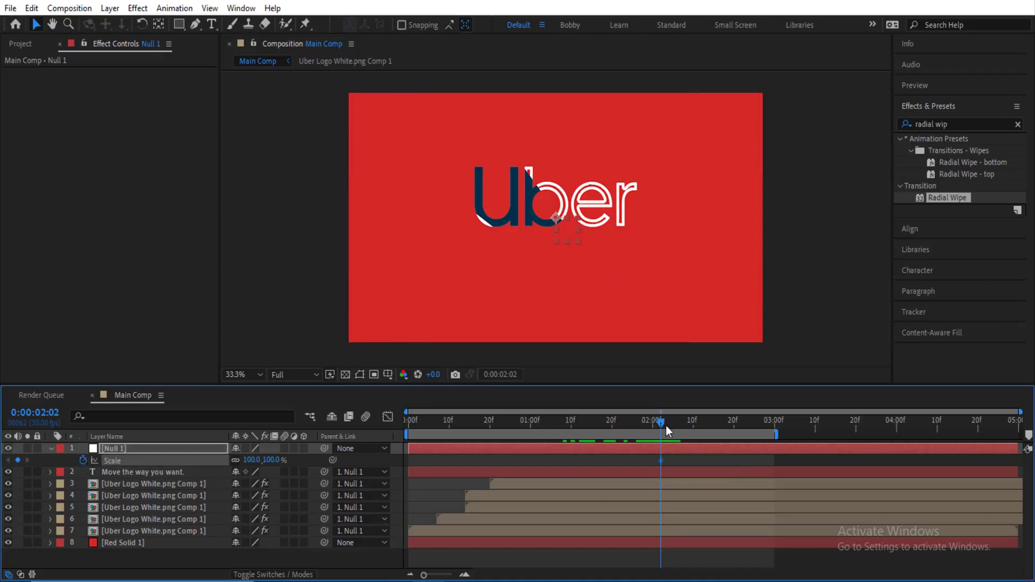
# At 0:00:01:23, set the null object's Scale to 150%
pyautogui.moveTo(661, 423); pyautogui.dragTo(624, 422)
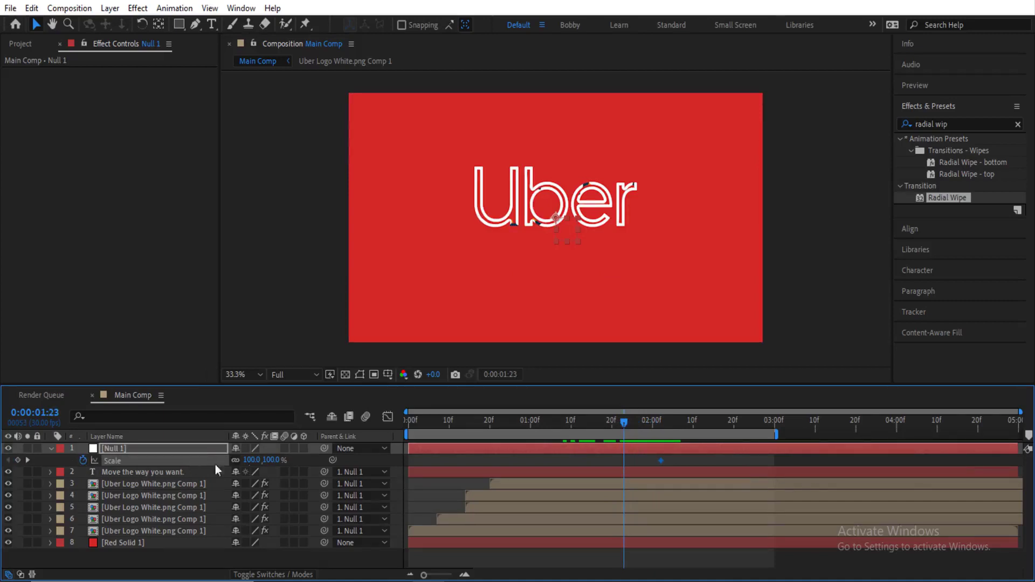
pyautogui.click(252, 459)
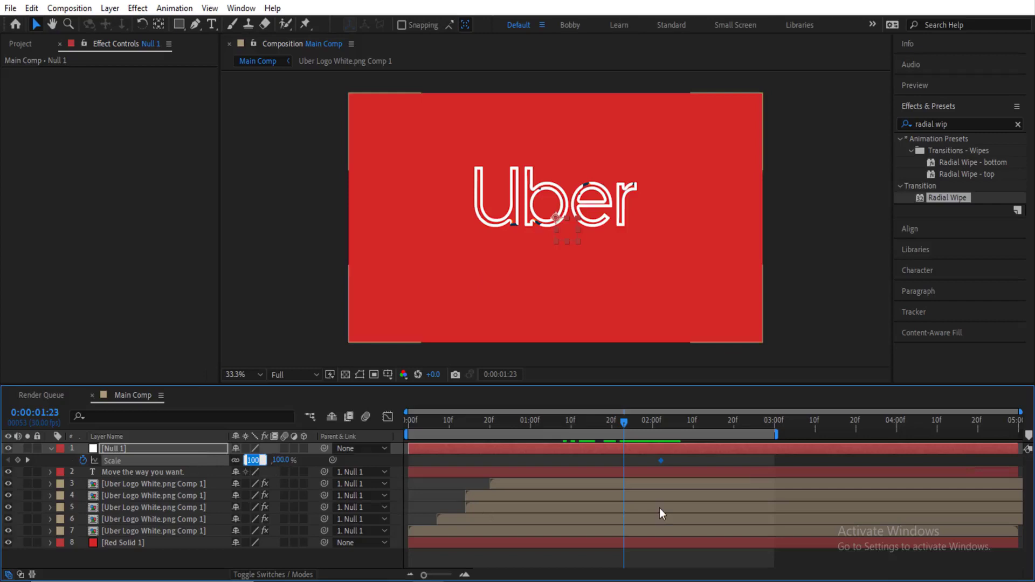
pyautogui.write('150')
pyautogui.press('Return')
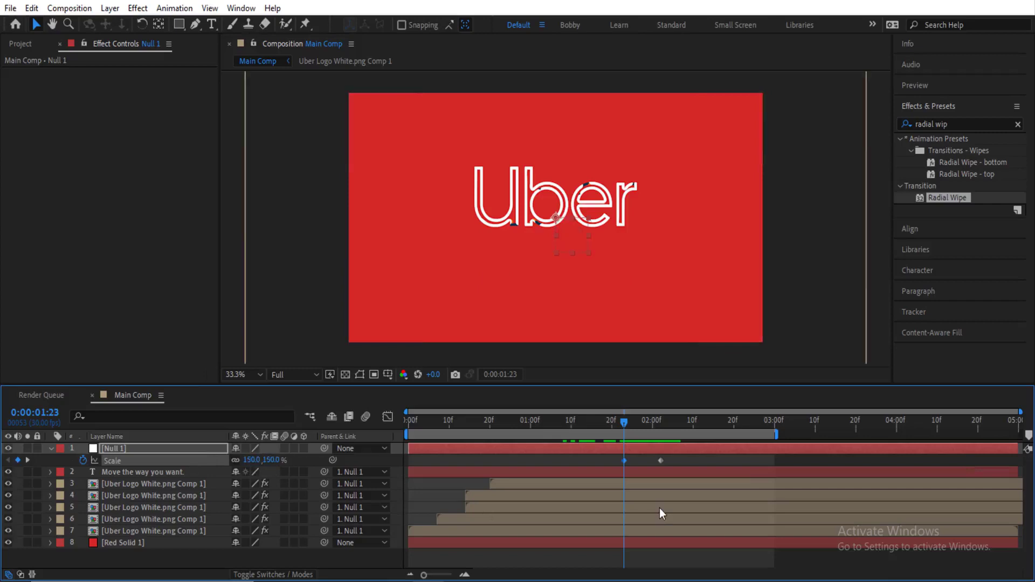
# Collapse the null layer and preview the scaled logo and tagline animation in Main Comp
pyautogui.moveTo(626, 425); pyautogui.dragTo(703, 458)
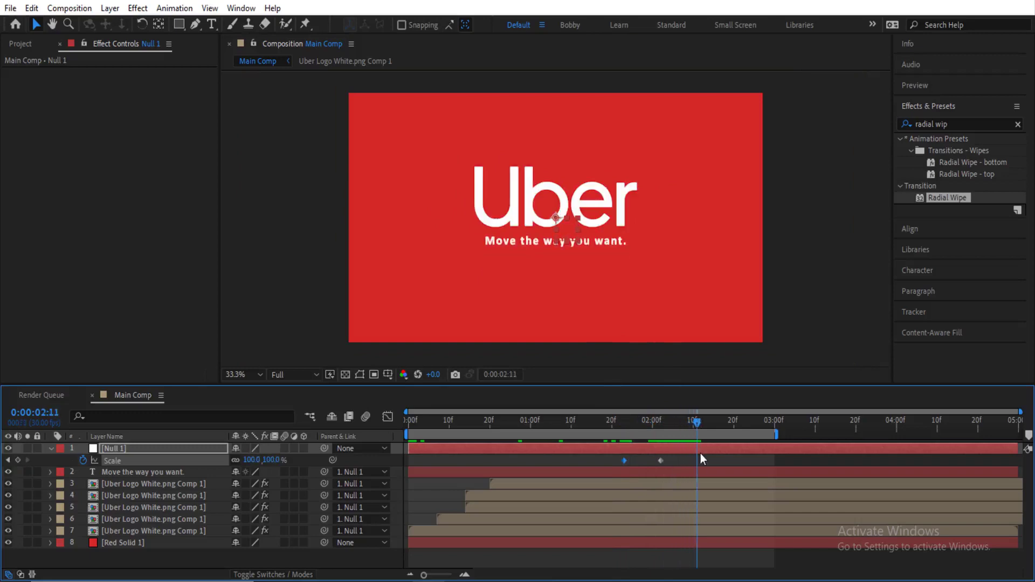
pyautogui.click(52, 447)
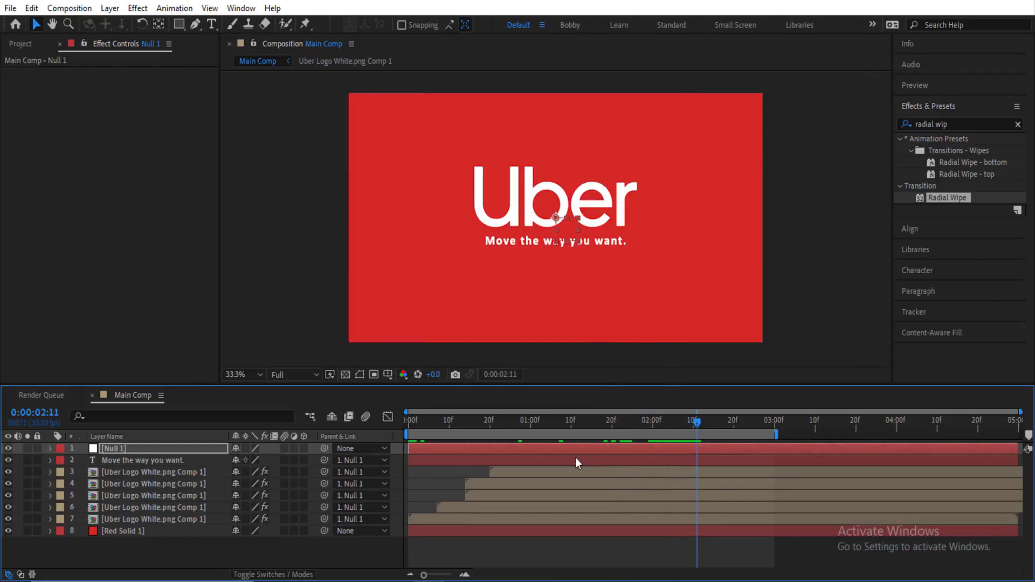
pyautogui.press('space')
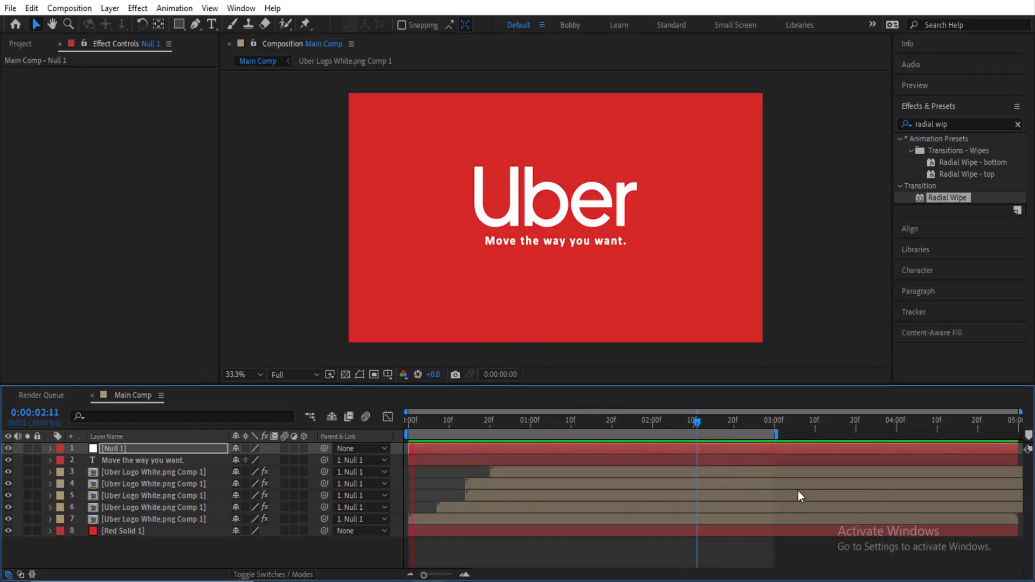
pyautogui.press('space')
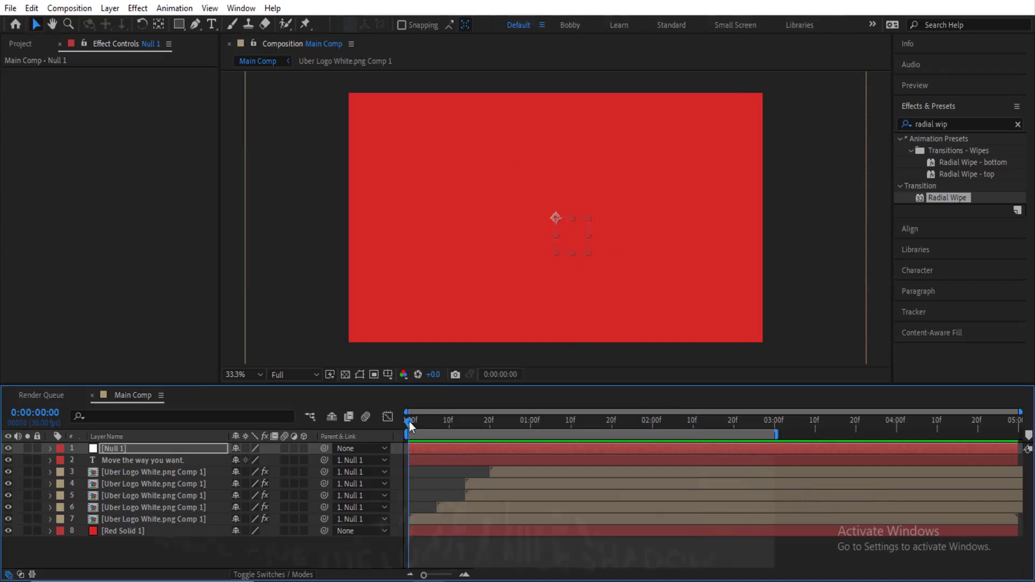
# Pre-compose the null, the tagline and all five logo copies as Logo Animation, moving all attributes into the new composition
pyautogui.moveTo(409, 421); pyautogui.dragTo(582, 427)
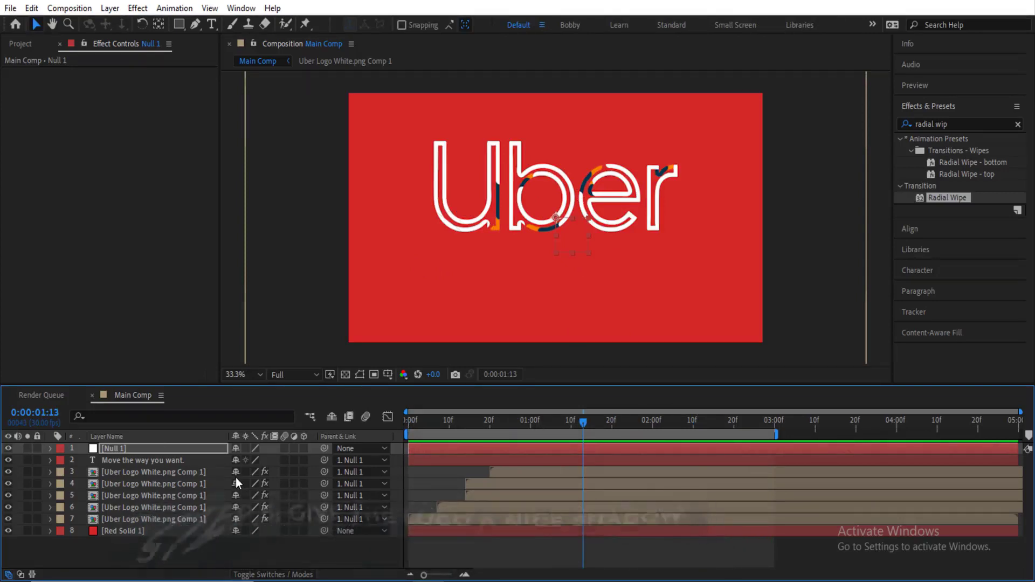
pyautogui.keyDown('shift'); pyautogui.click(209, 522); pyautogui.keyUp('shift')
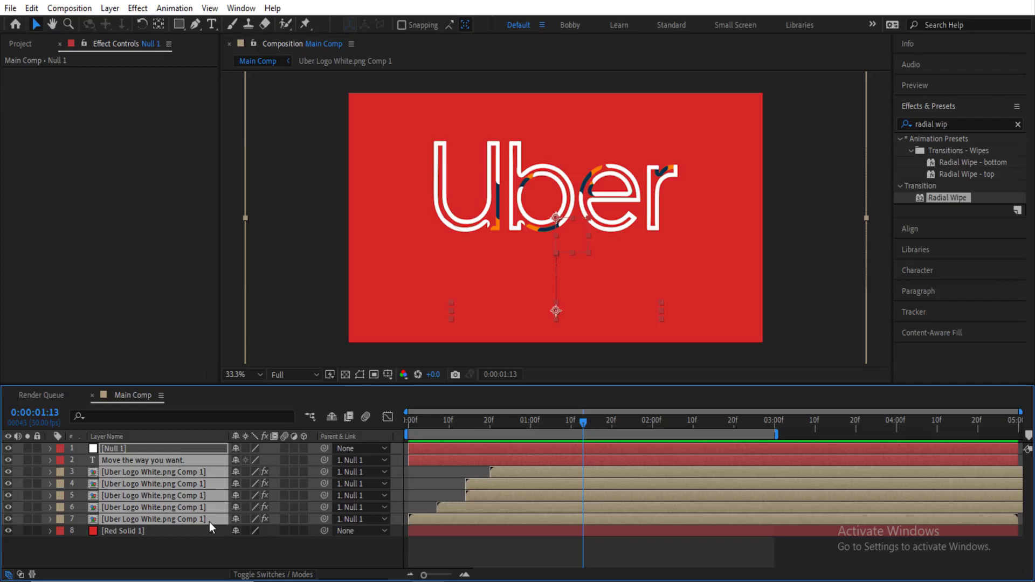
pyautogui.rightClick(161, 487)
pyautogui.click(239, 412)
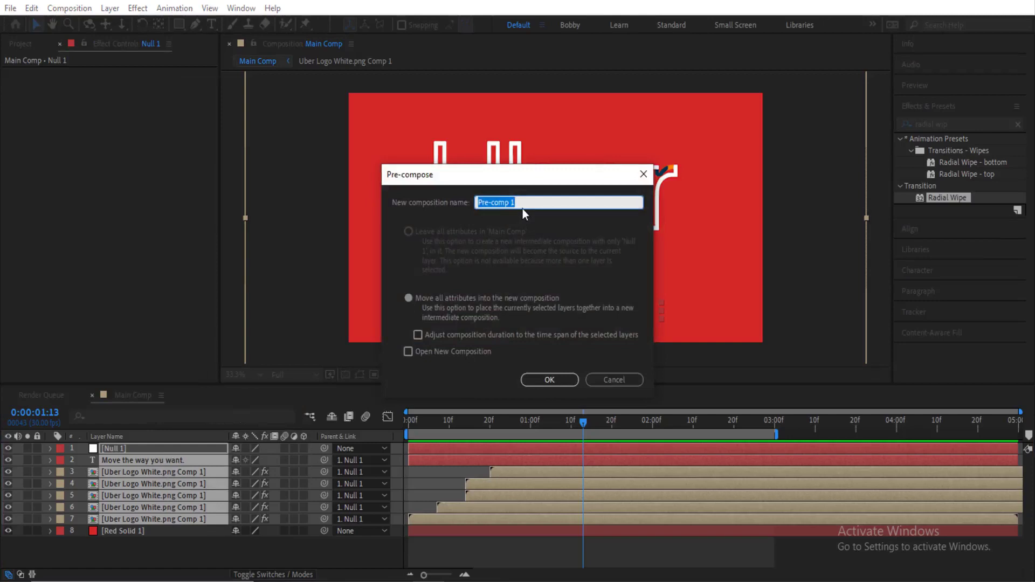
pyautogui.write('Logo Animation')
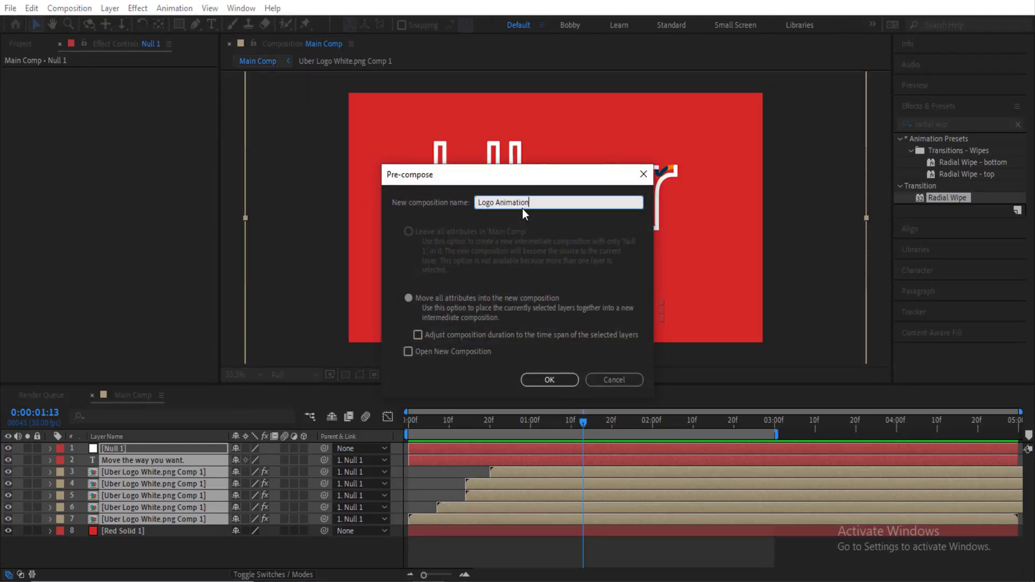
pyautogui.click(523, 379)
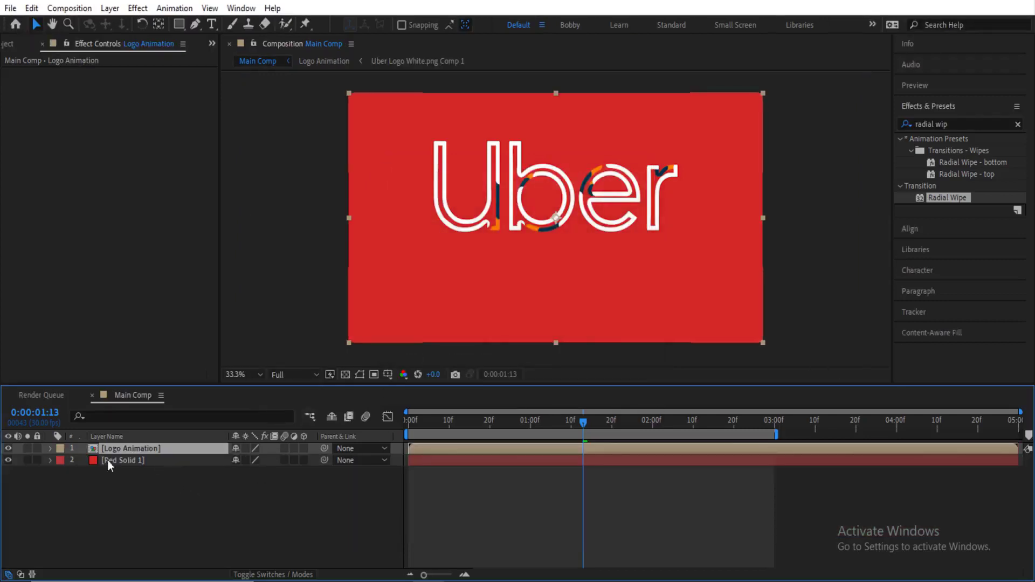
# Duplicate the Logo Animation layer and apply a Fill effect with black color to the lower copy
pyautogui.hotkey('ctrl', 'd')
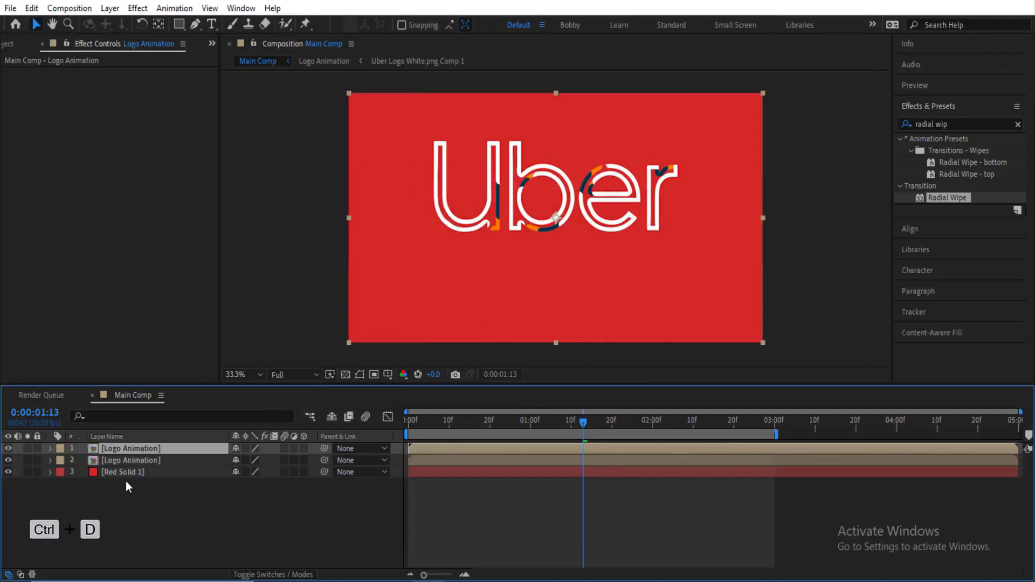
pyautogui.click(166, 460)
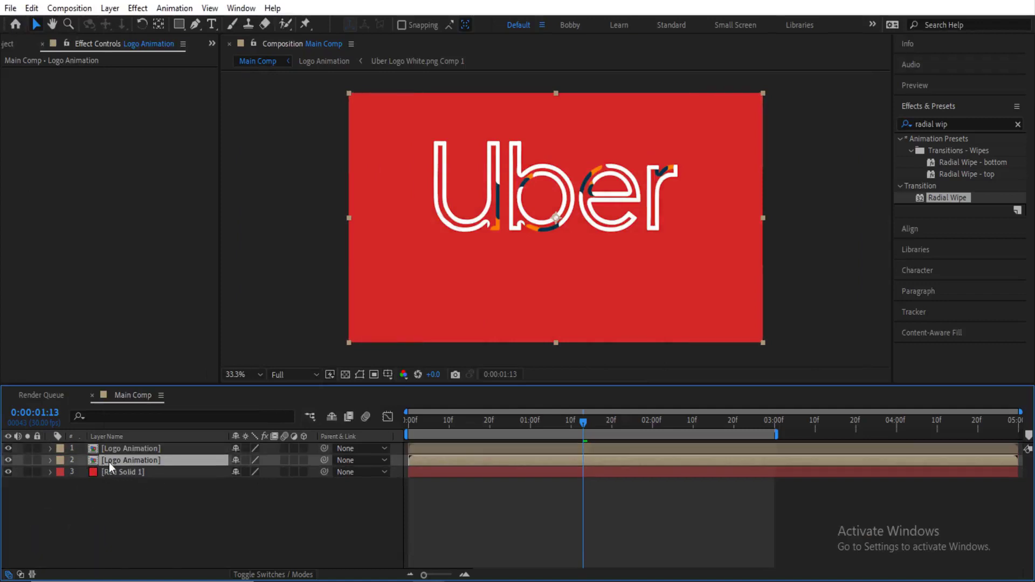
pyautogui.click(952, 125)
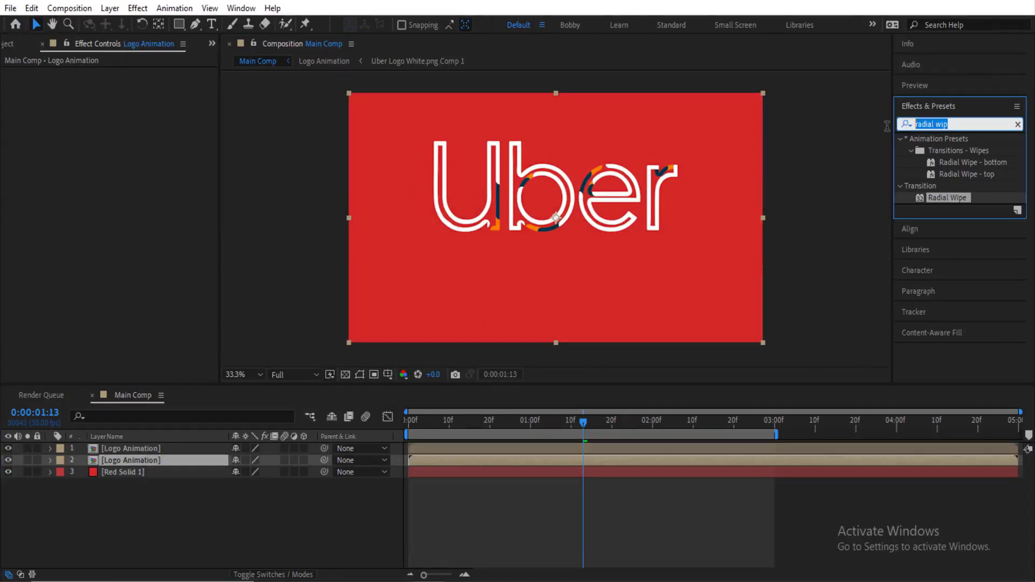
pyautogui.write('fill')
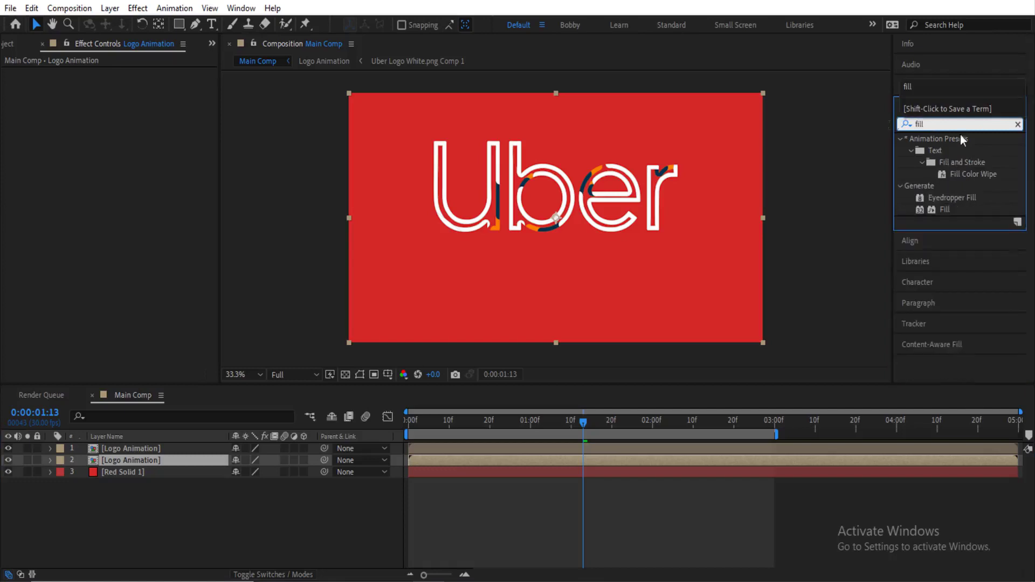
pyautogui.moveTo(959, 209); pyautogui.dragTo(159, 462)
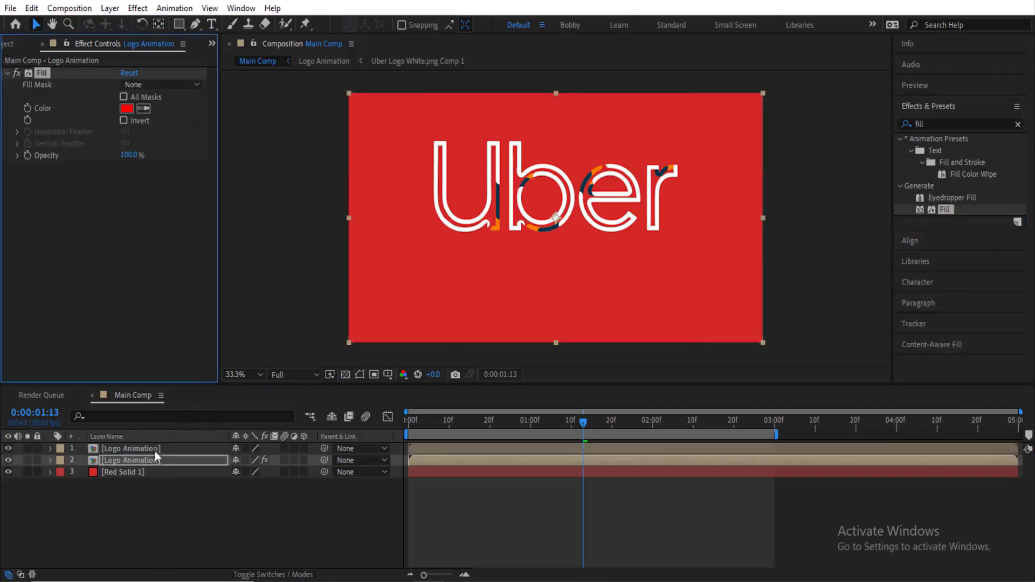
pyautogui.click(127, 108)
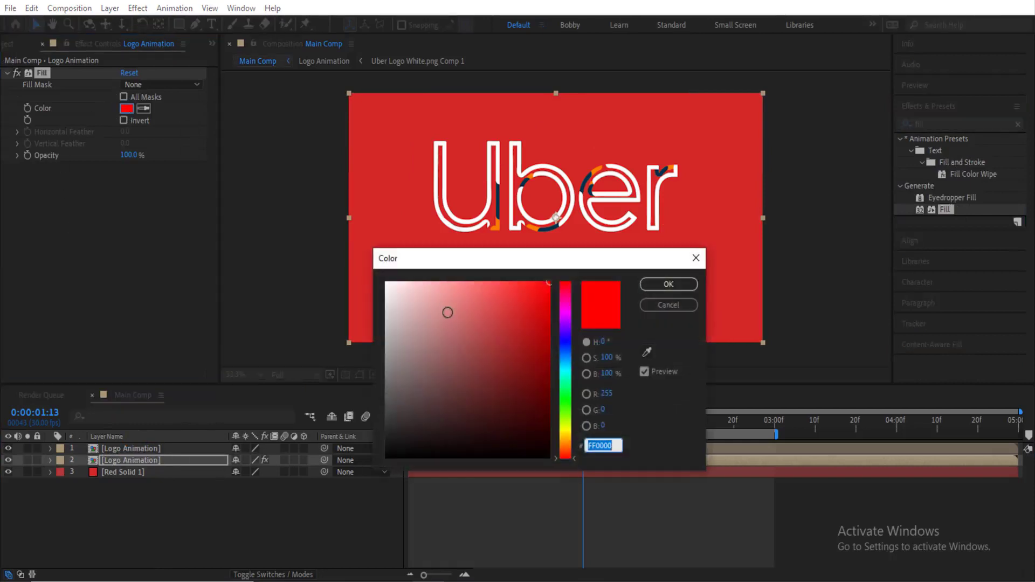
pyautogui.click(668, 284)
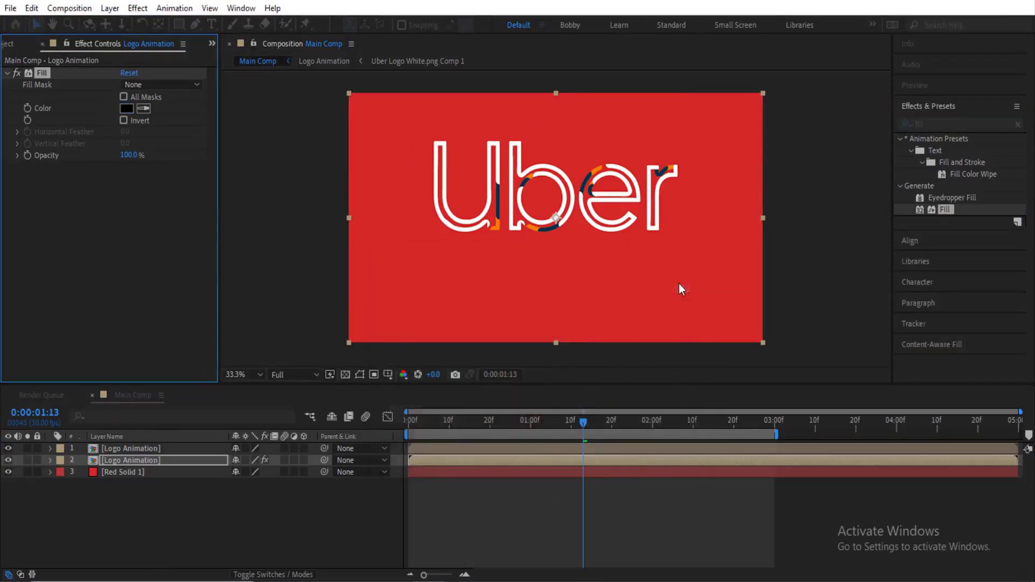
# Apply CC Radial Fast Blur to the lower Logo Animation copy and set its Fill Opacity to 50%
pyautogui.moveTo(925, 124); pyautogui.dragTo(897, 124)
pyautogui.write('cc')
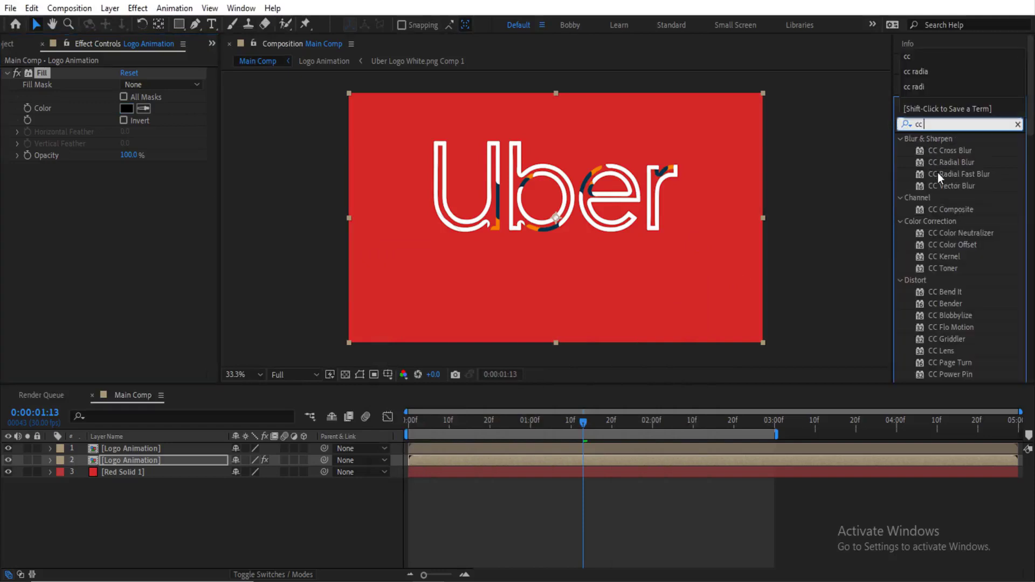
pyautogui.moveTo(938, 173); pyautogui.dragTo(132, 459)
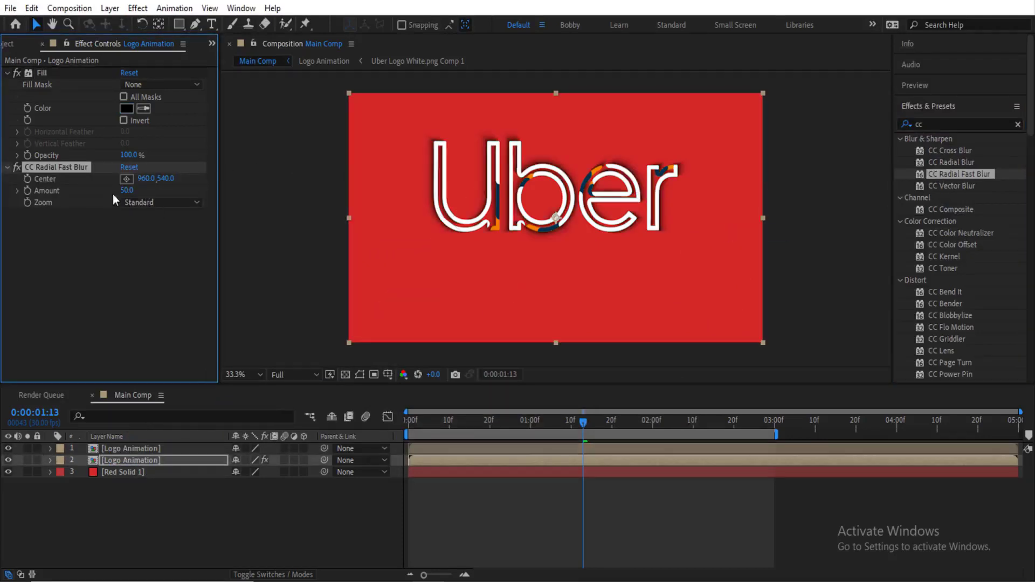
pyautogui.click(144, 179)
pyautogui.click(130, 156)
pyautogui.write('50')
pyautogui.press('Return')
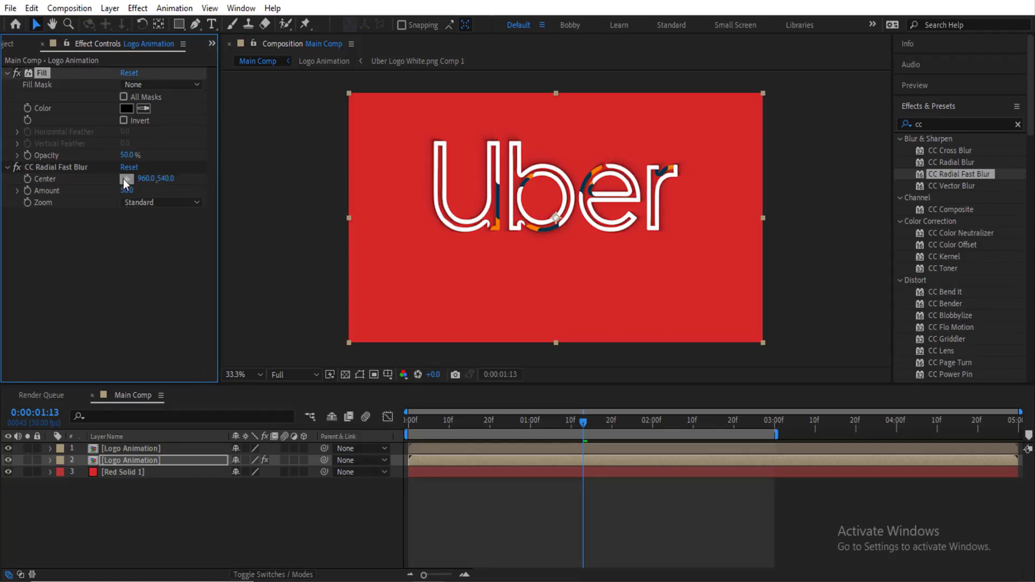
# Place the CC Radial Fast Blur Center above the frame at about 384.0, -48.0 and set its Amount to 90
pyautogui.click(124, 179)
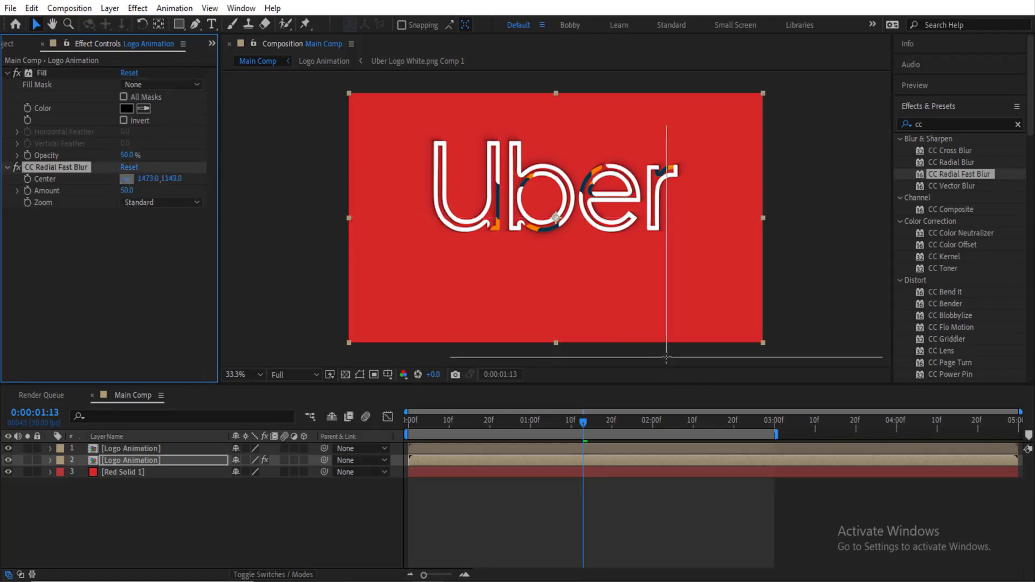
pyautogui.click(431, 82)
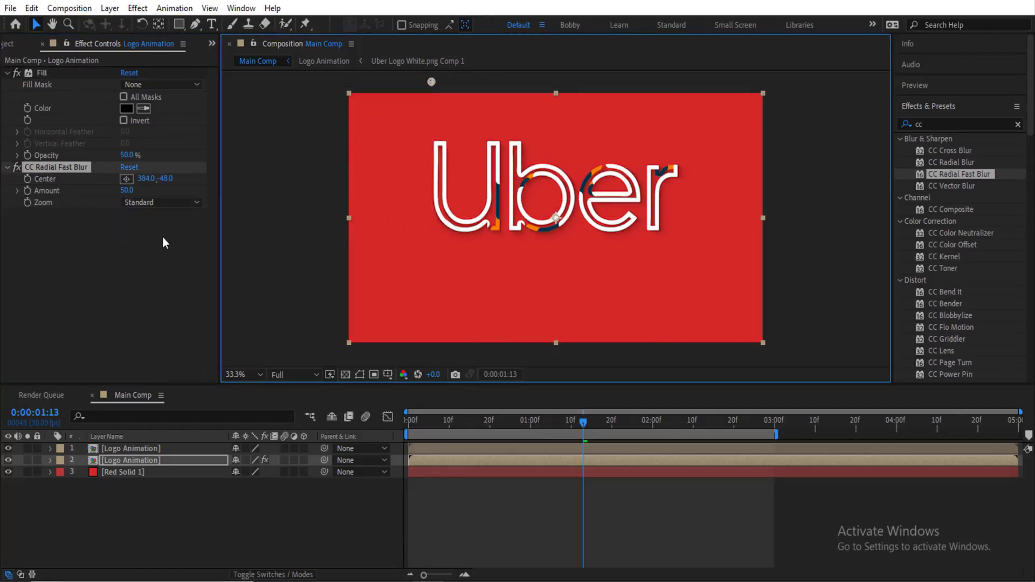
pyautogui.click(128, 190)
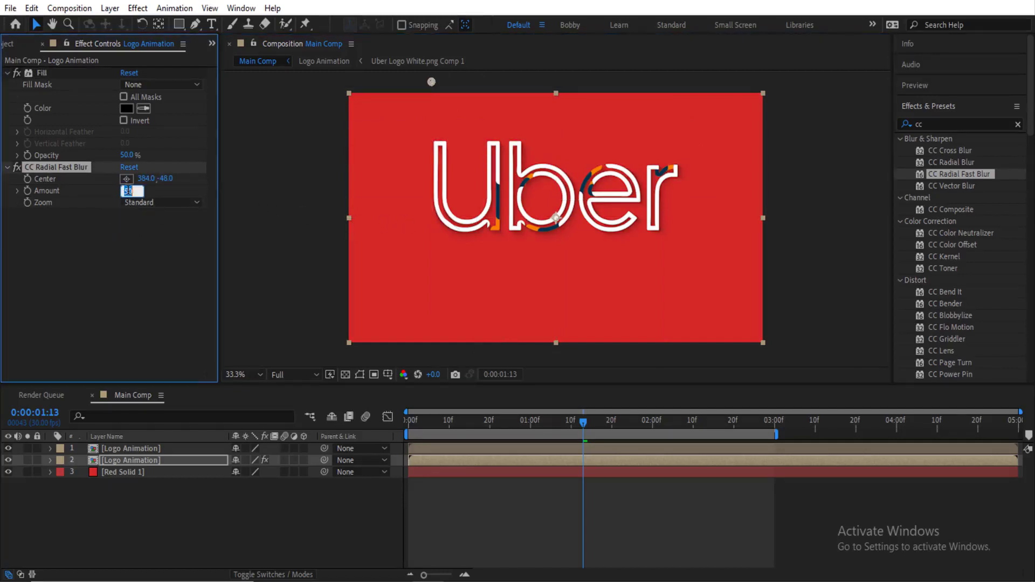
pyautogui.write('0')
pyautogui.press('Return')
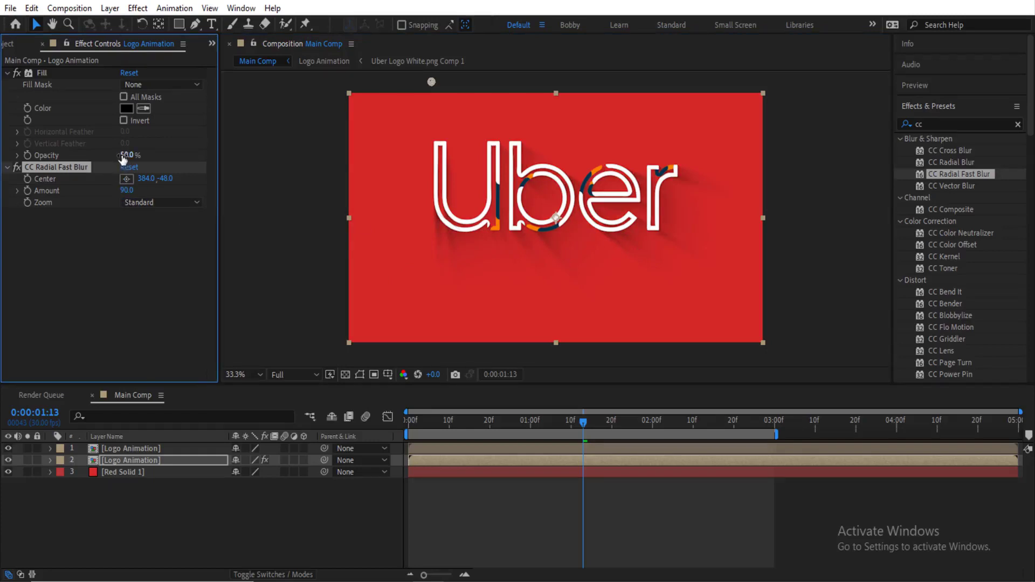
# Raise the shadow copy's Fill Opacity to 66% and preview the logo animation with its shadow
pyautogui.moveTo(125, 154)
pyautogui.mouseDown()
pyautogui.moveTo(155, 155)
pyautogui.moveTo(134, 155)
pyautogui.mouseUp()
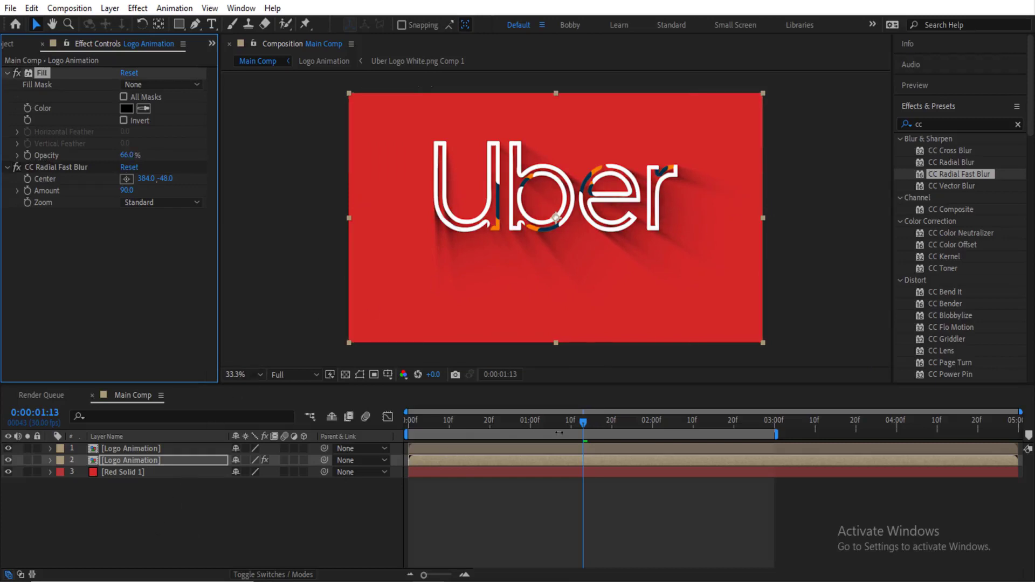
pyautogui.moveTo(586, 428); pyautogui.dragTo(413, 436)
pyautogui.press('space')
pyautogui.moveTo(512, 437); pyautogui.dragTo(671, 440)
pyautogui.press('space')
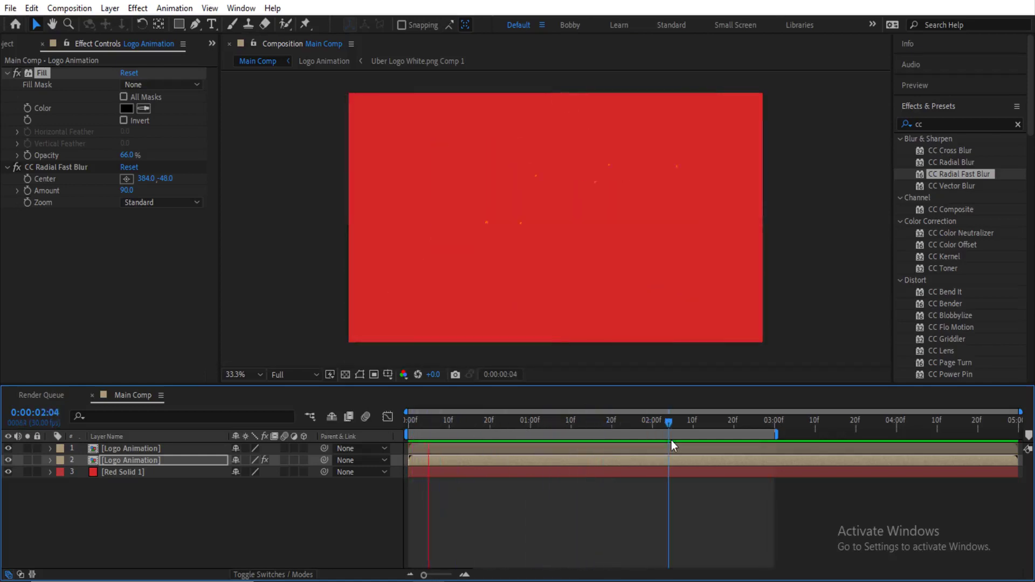